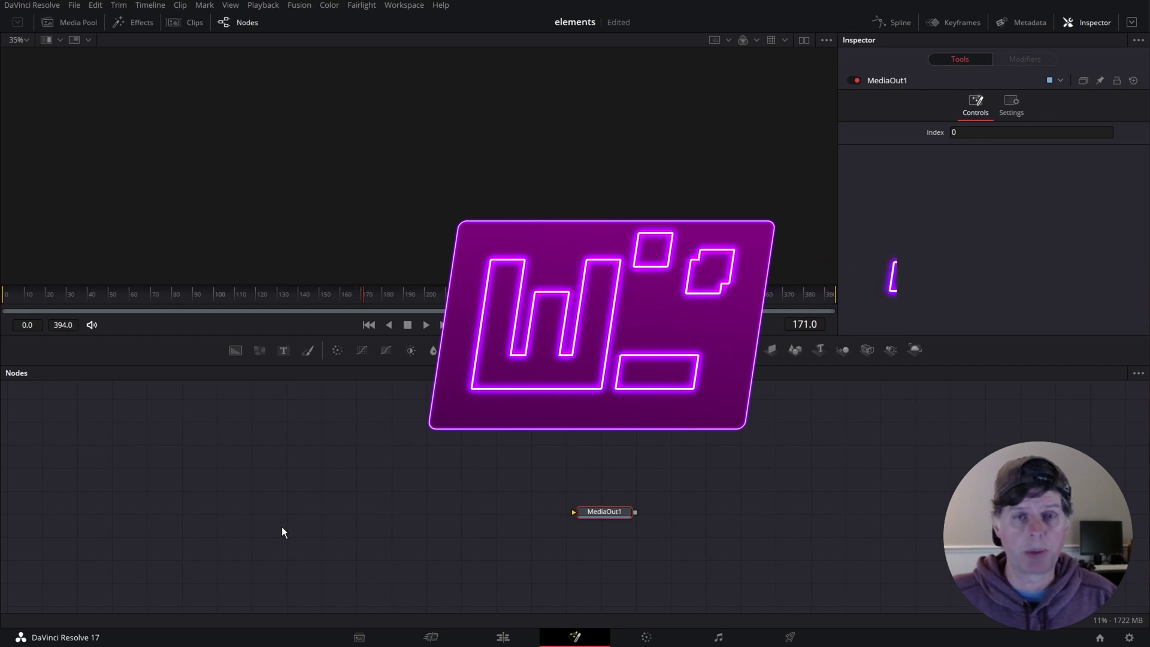
- Add a Background node to the empty composition and move MediaOut1 away to make room for new nodes
drag(341, 471, 391, 477)
drag(237, 455, 238, 489)
drag(640, 518, 779, 532)
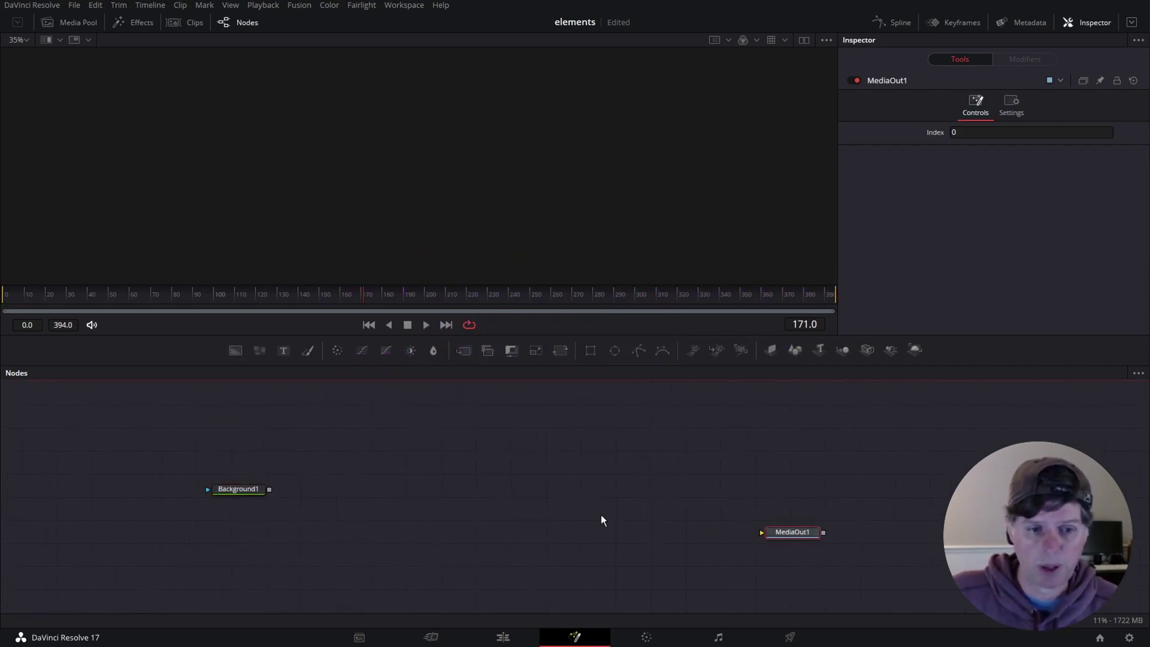
click(335, 520)
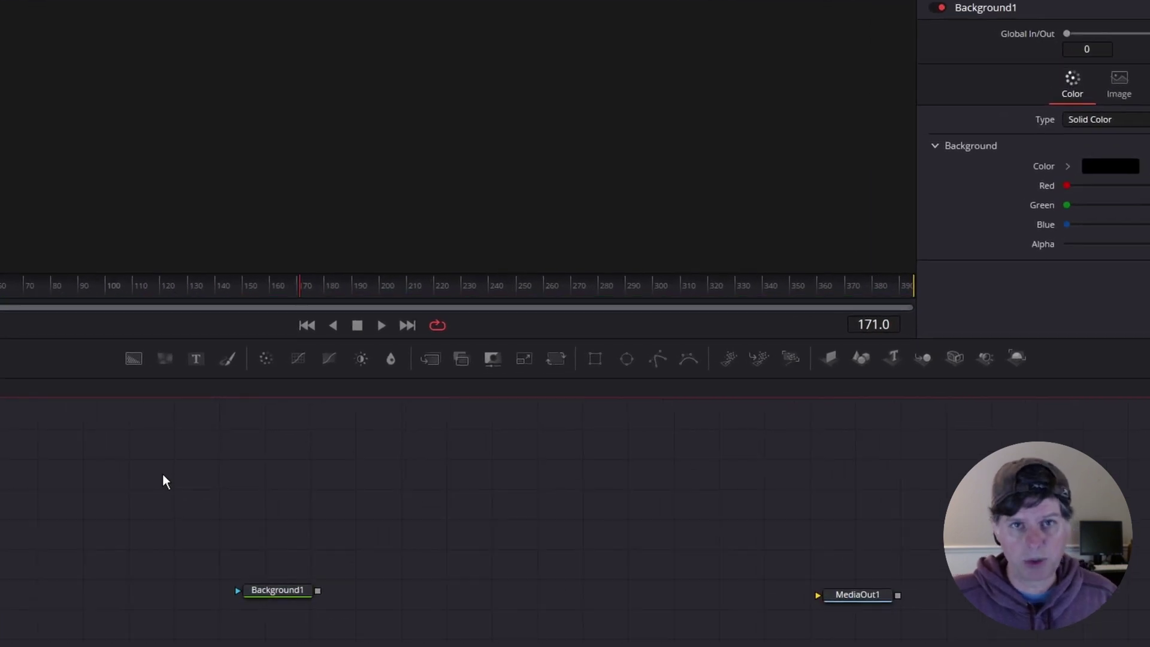
- Add an sRectangle shape node near the Background node using the tool search
key(shift+space)
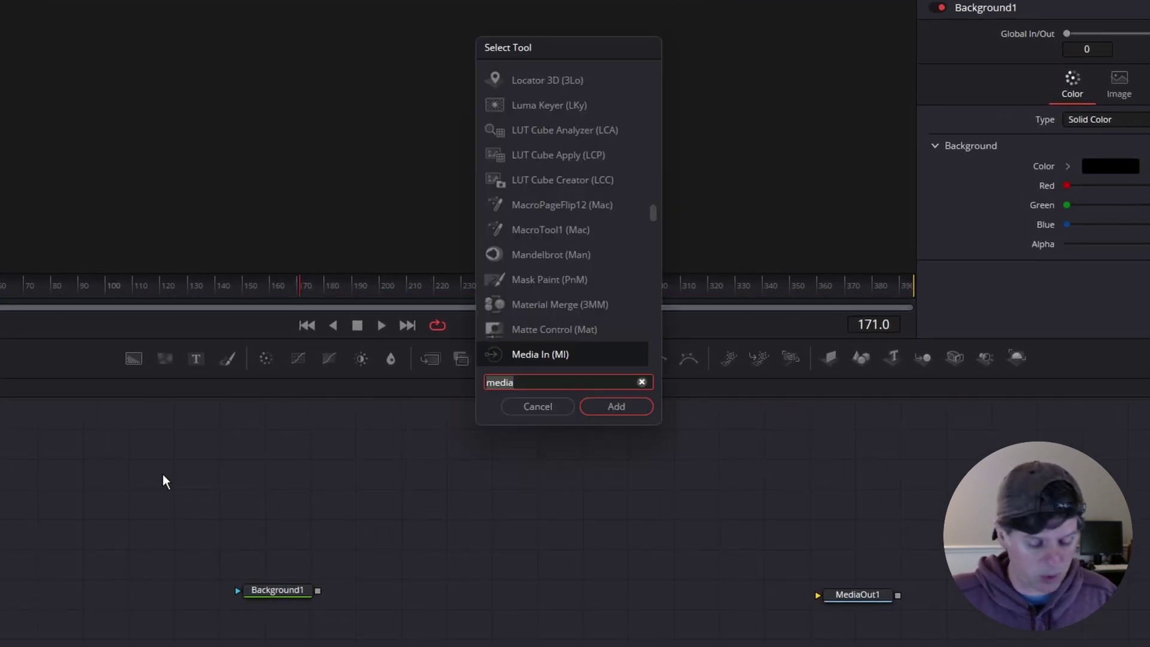
text(rect)
key(Return)
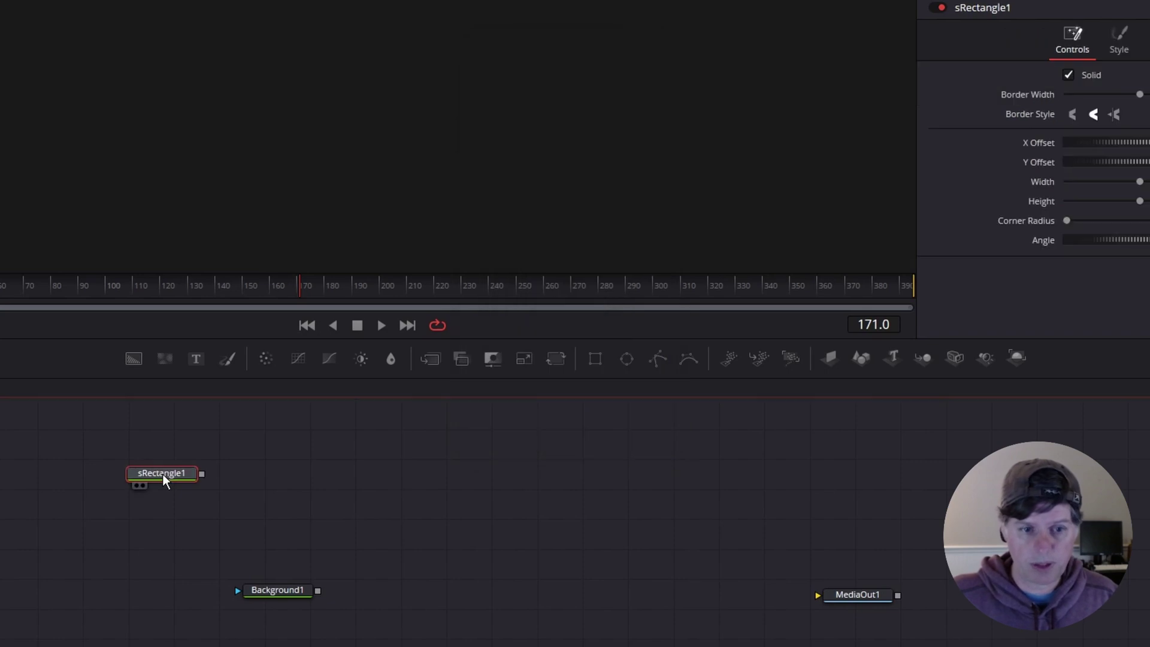
drag(163, 472, 168, 479)
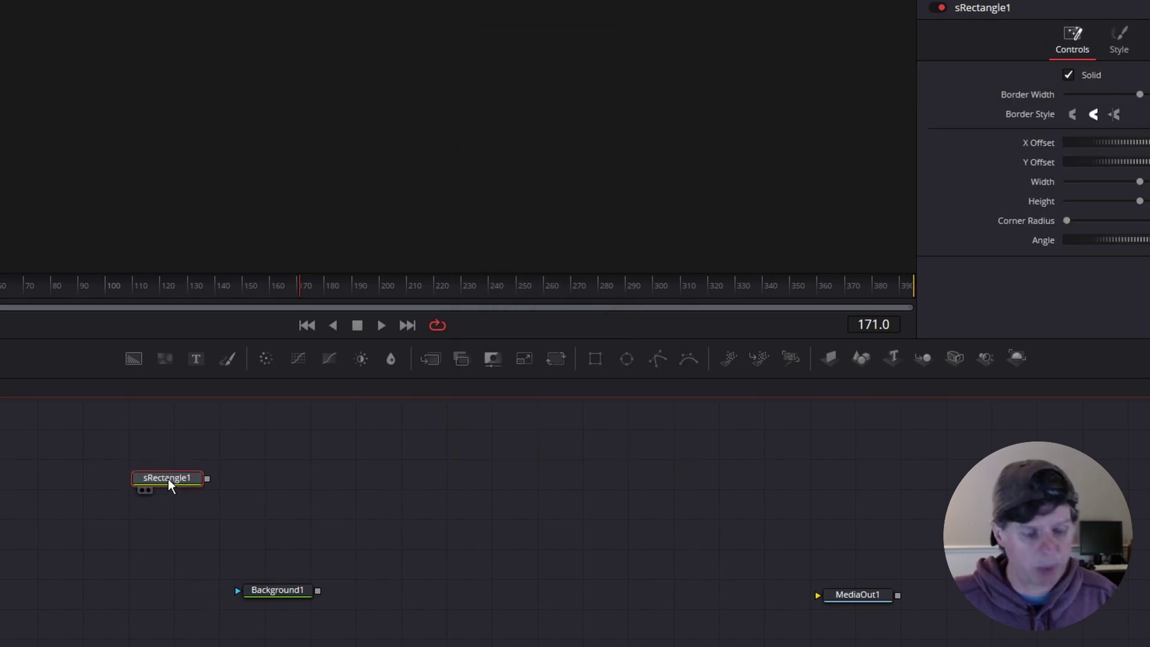
- Add an sRender node connected after the sRectangle and space it out from the shape node
key(shift+space)
text(sre)
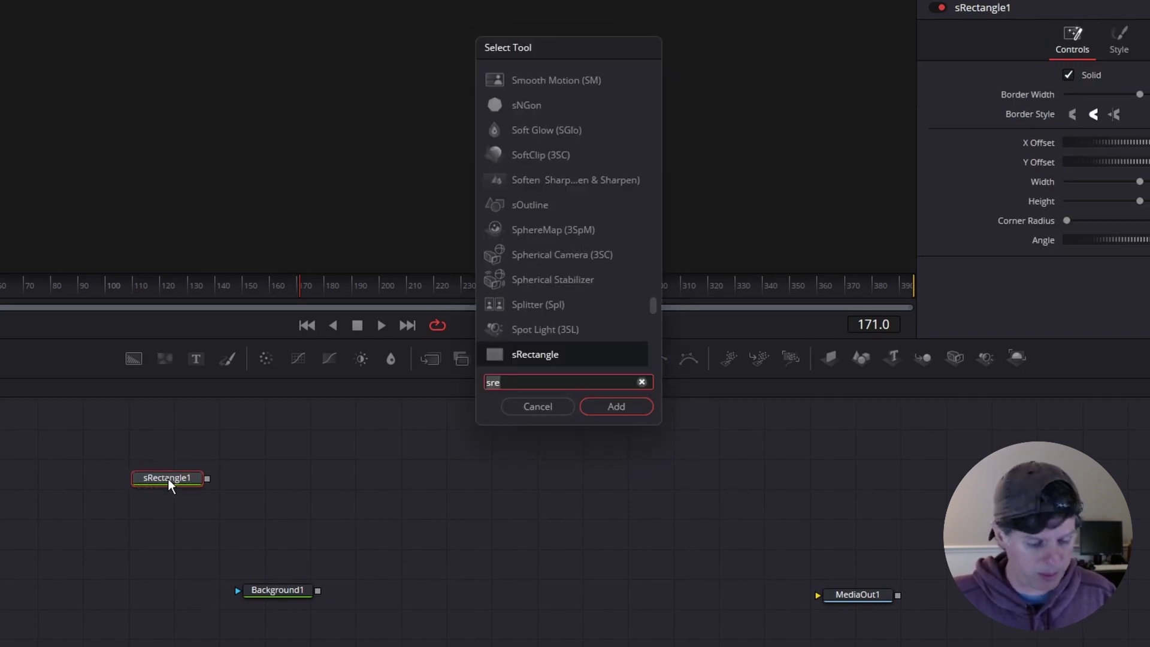
text(sre)
key(Down)
key(Return)
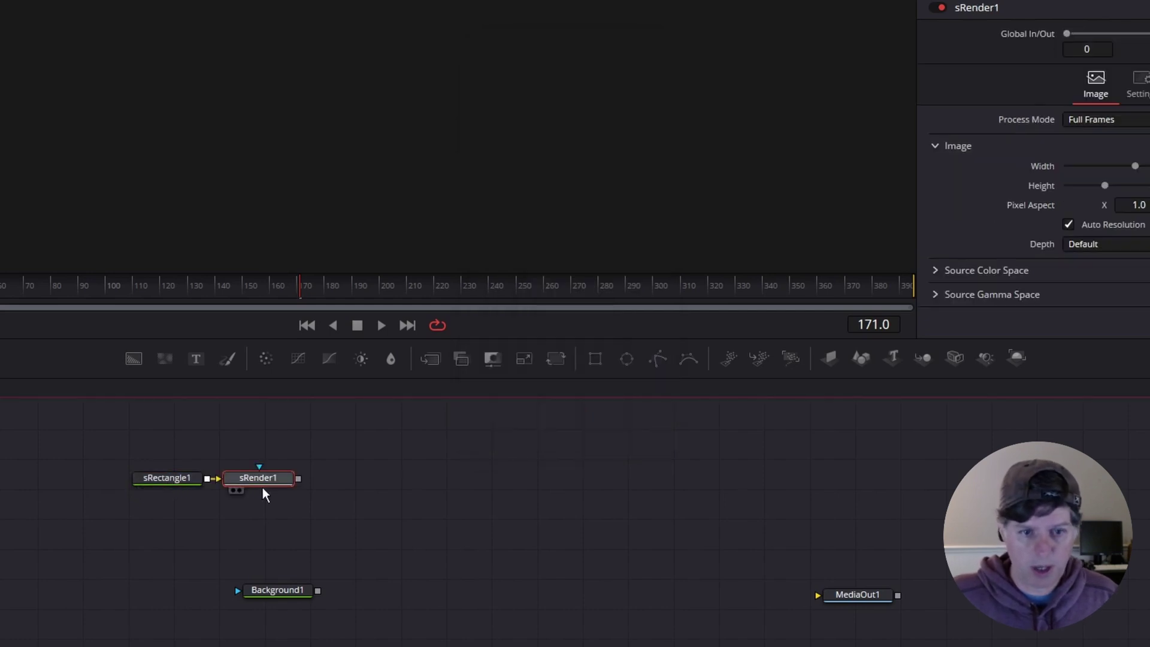
drag(263, 488, 281, 479)
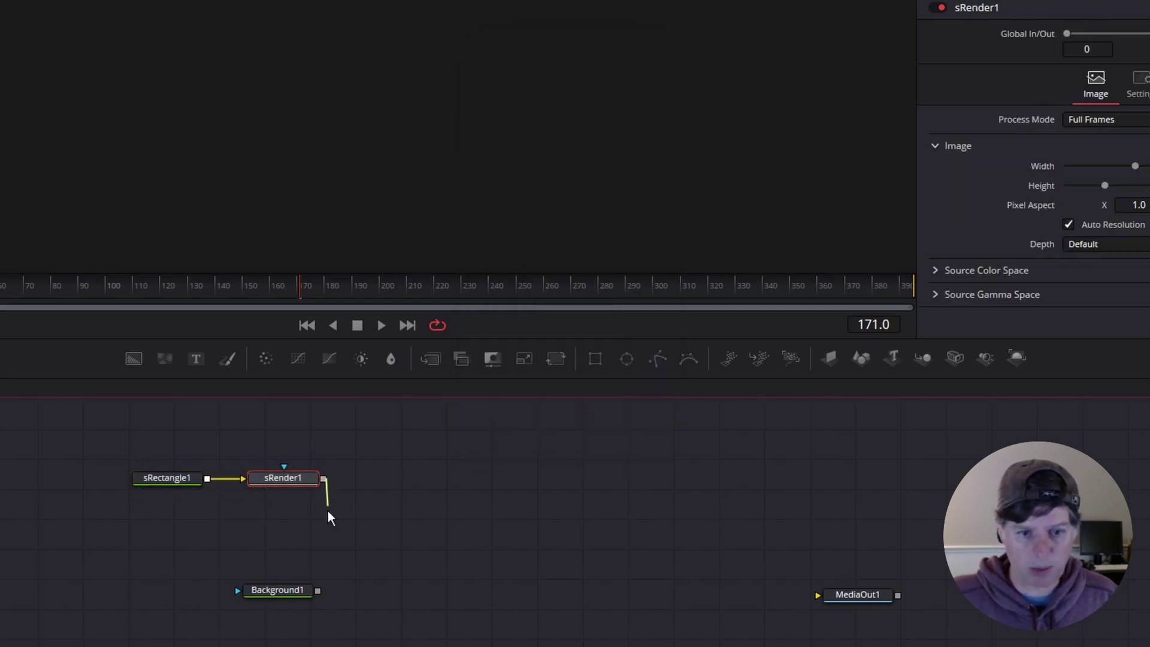
- Merge the sRender output over Background1, then line up the Merge with sRender and put the Background above it
drag(317, 591, 317, 591)
drag(293, 594, 278, 427)
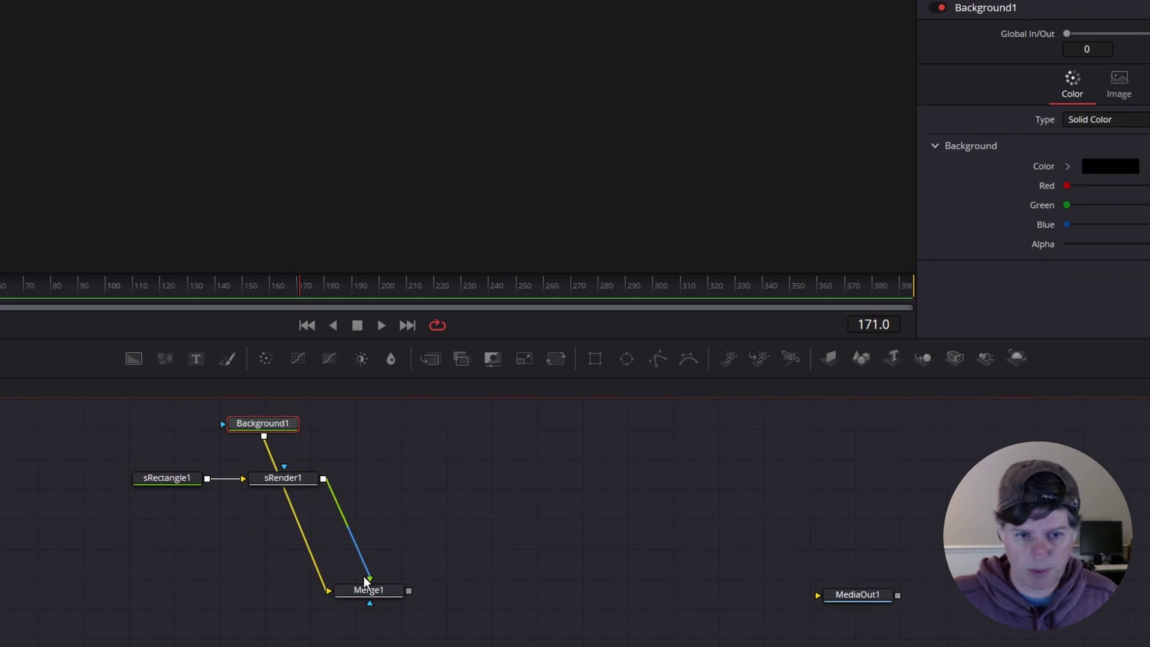
click(415, 479)
click(413, 426)
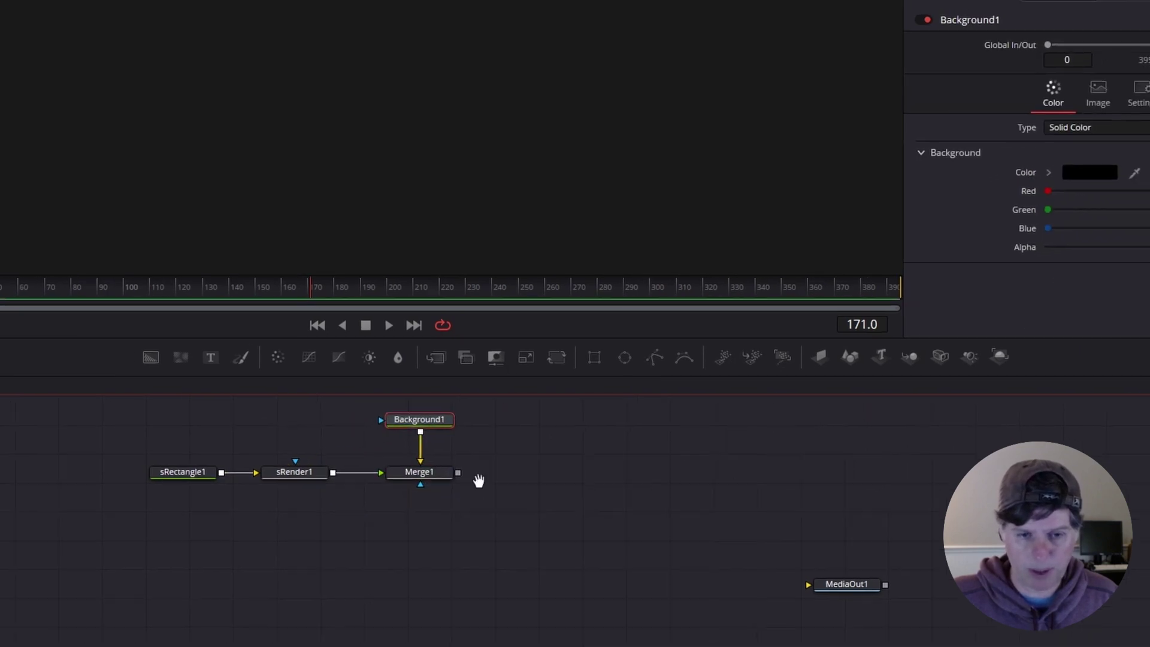
click(413, 484)
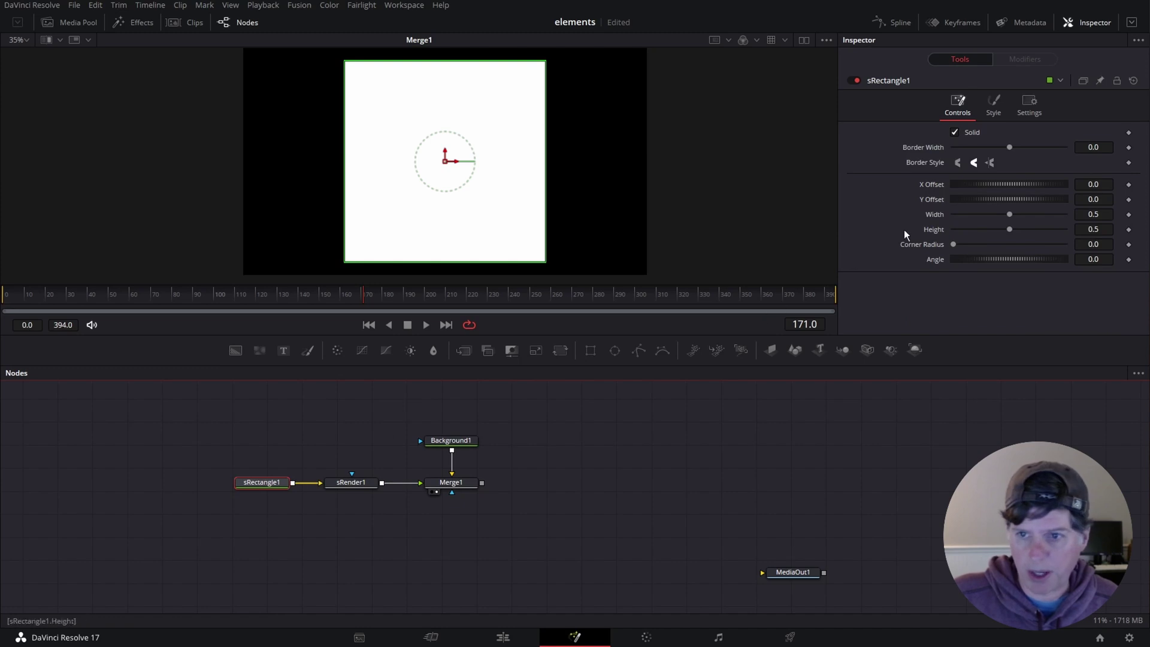
- Set the sRectangle's width and height both to 0.05 to form a small square
mouse_move(1009, 214)
mouse_down()
mouse_move(987, 216)
mouse_move(1001, 216)
mouse_up()
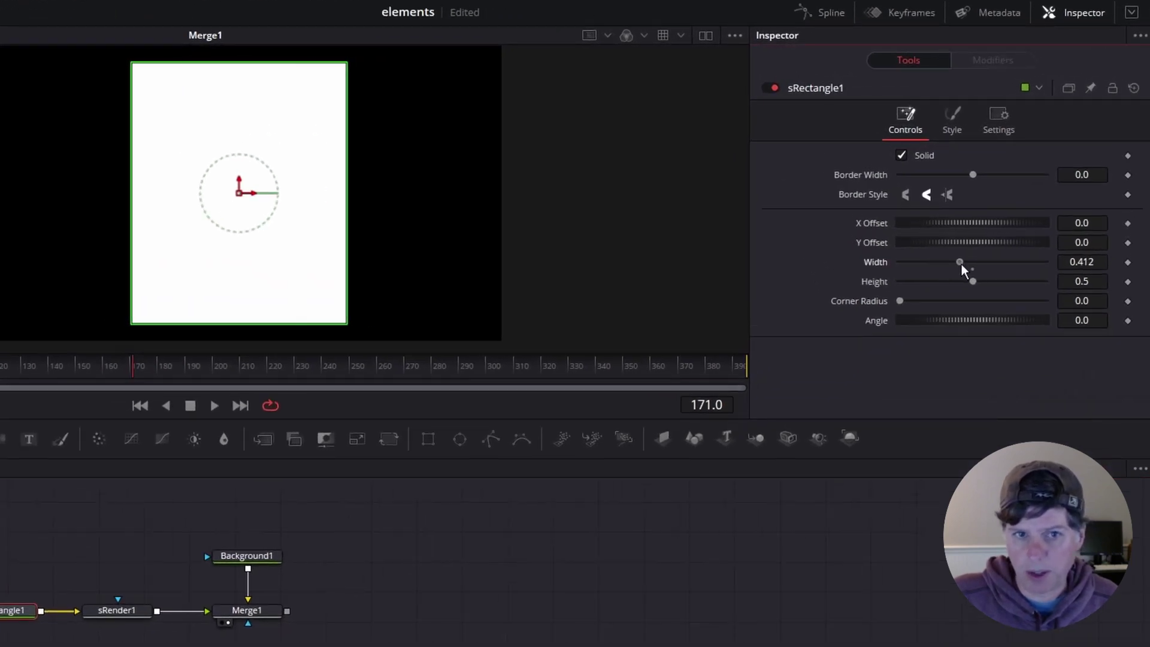
drag(970, 281, 933, 261)
click(1084, 262)
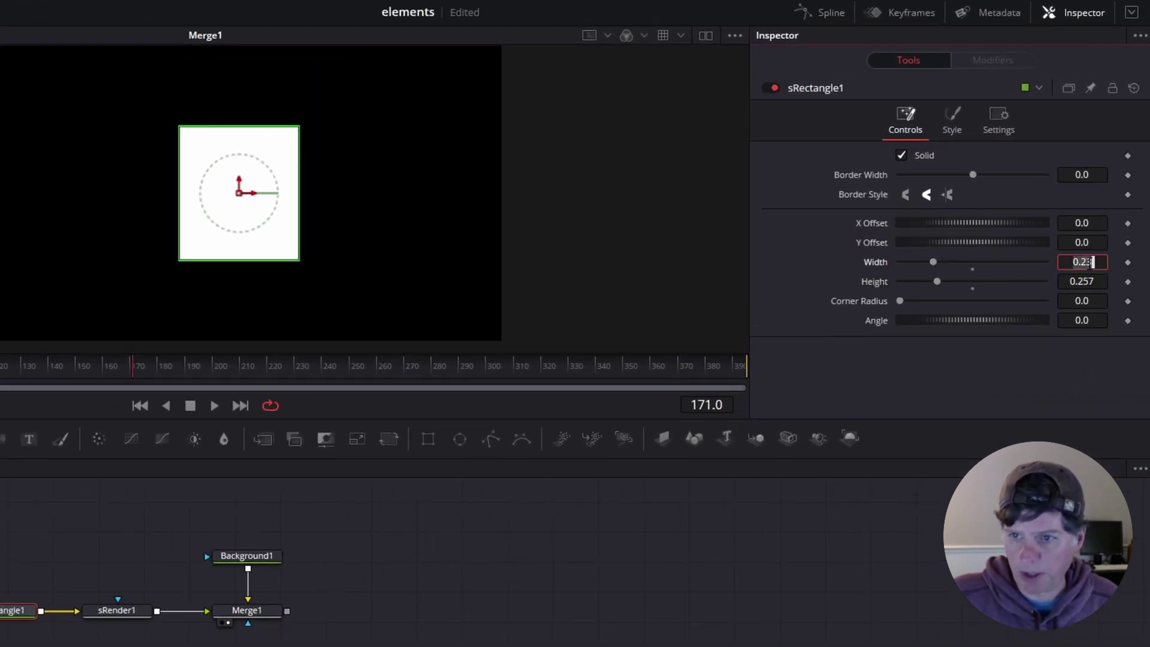
text(.05)
key(Tab)
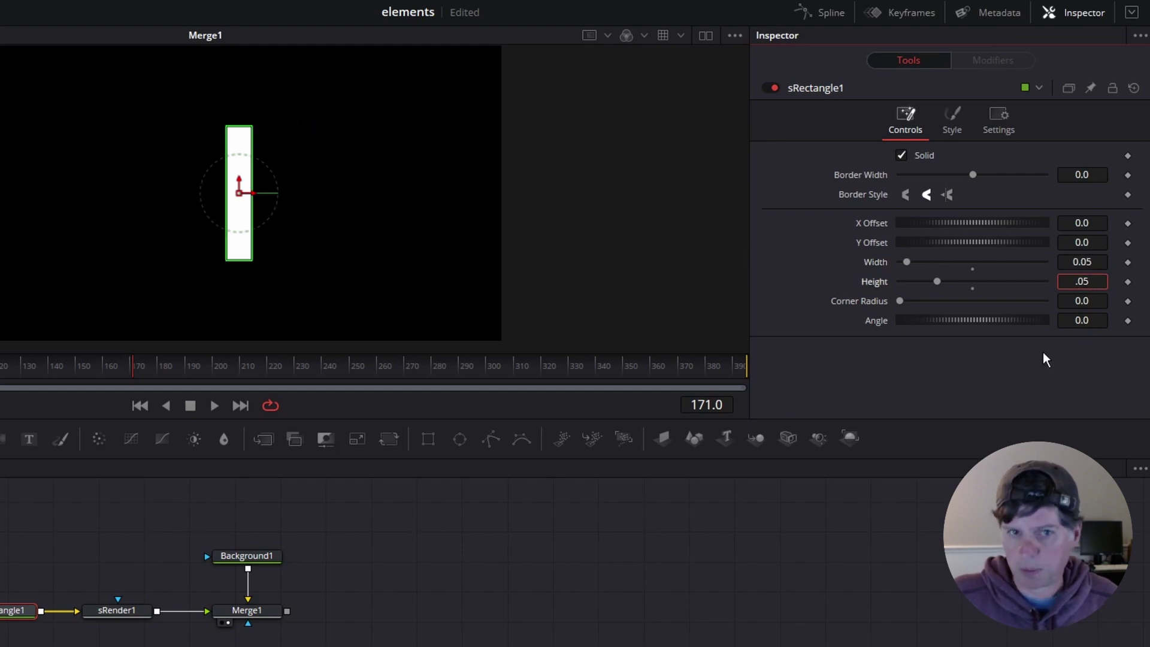
text(.05)
key(Return)
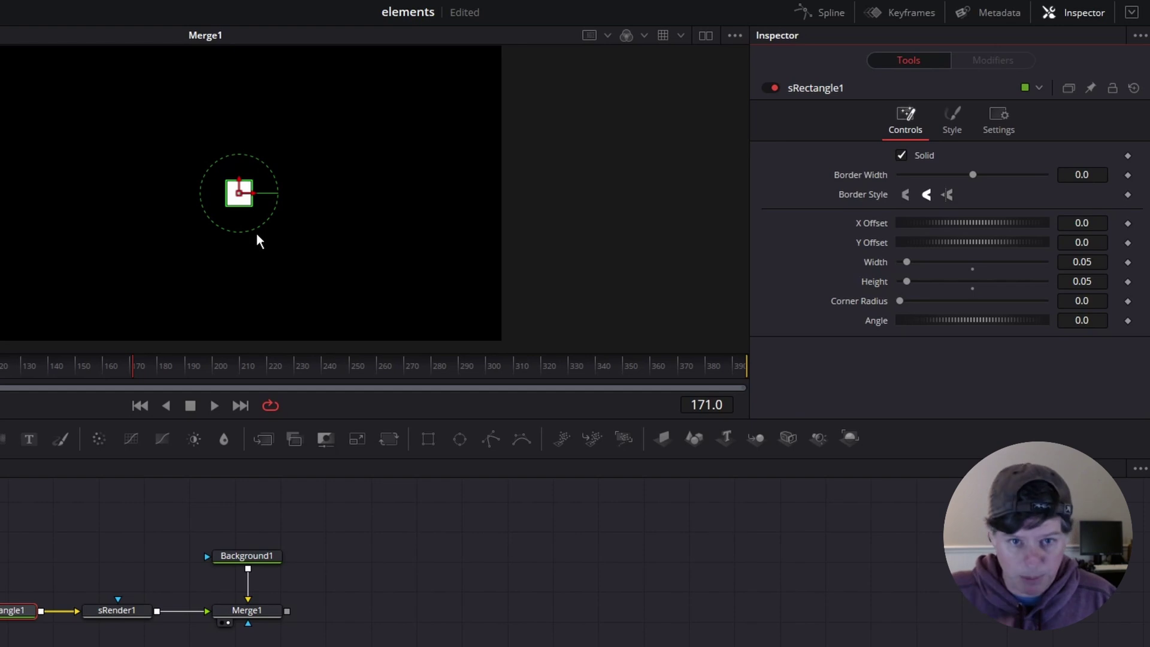
- Add three more Merge nodes below Merge1 and chain them one after another
click(276, 482)
drag(263, 438, 448, 515)
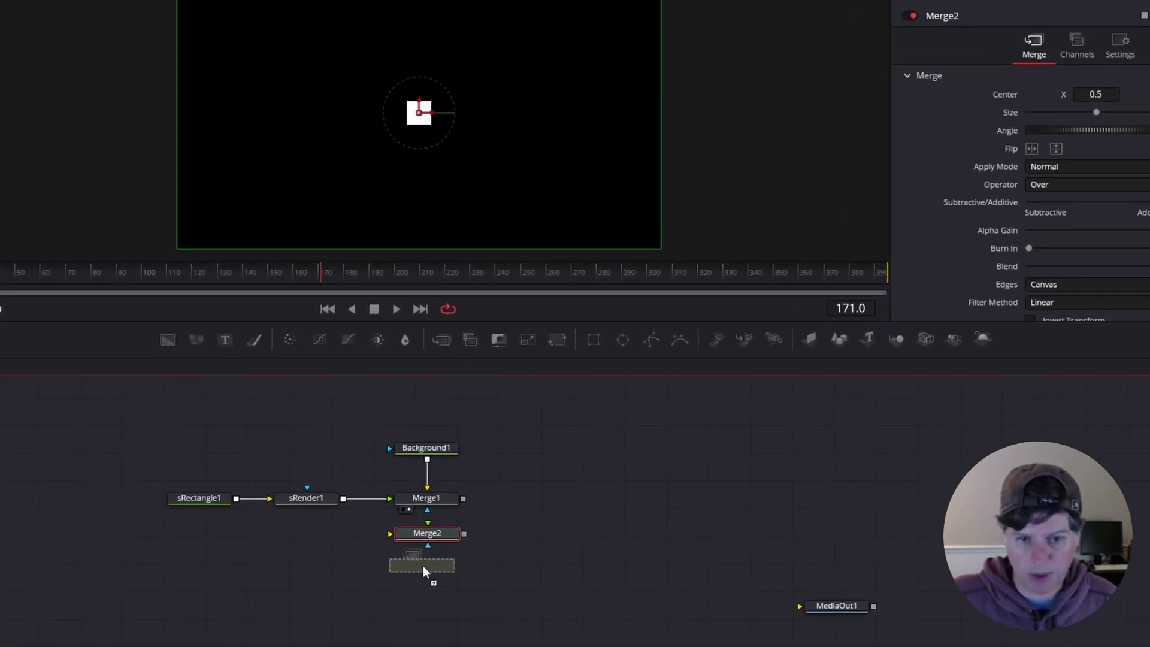
drag(423, 565, 423, 566)
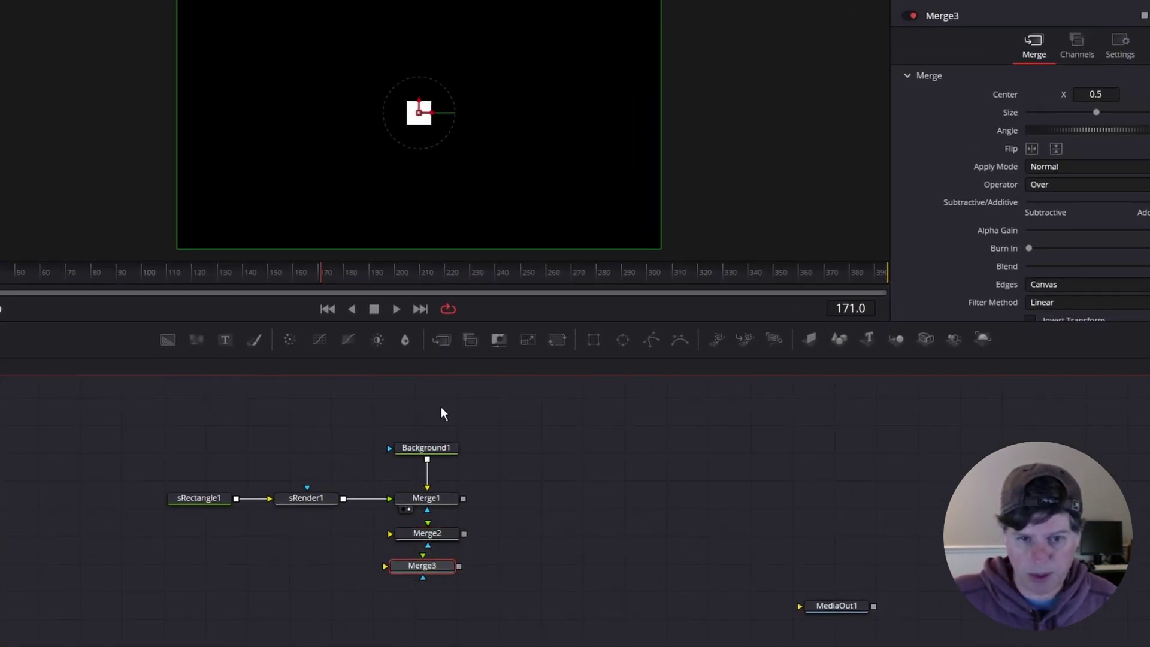
drag(449, 358, 424, 612)
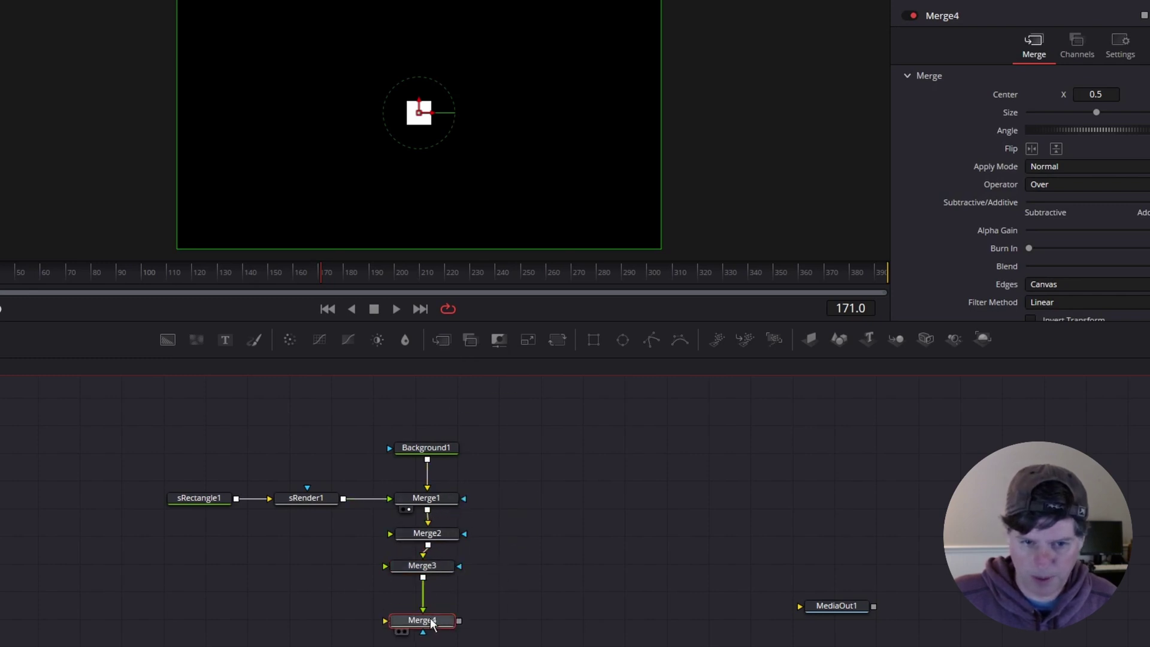
- Connect the sRender output as foreground to Merge2, Merge3 and Merge4
drag(166, 470, 390, 533)
click(268, 531)
drag(236, 498, 389, 569)
drag(235, 498, 390, 612)
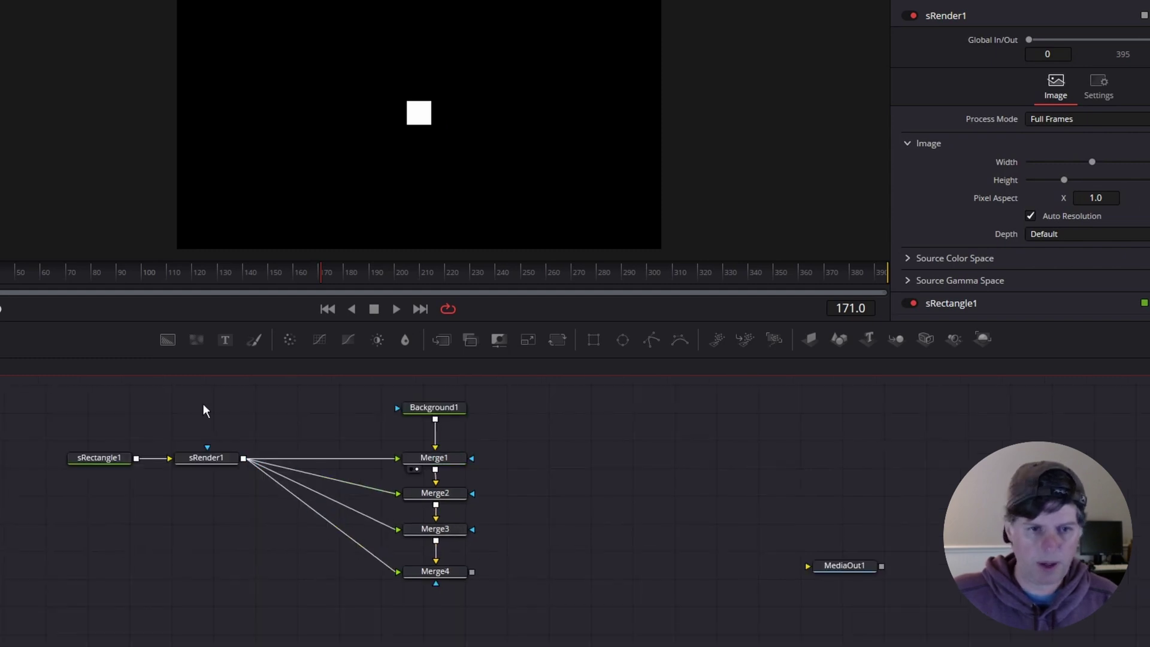
- Add a second Background node and set the alpha of both backgrounds to 0.0
drag(169, 339, 182, 609)
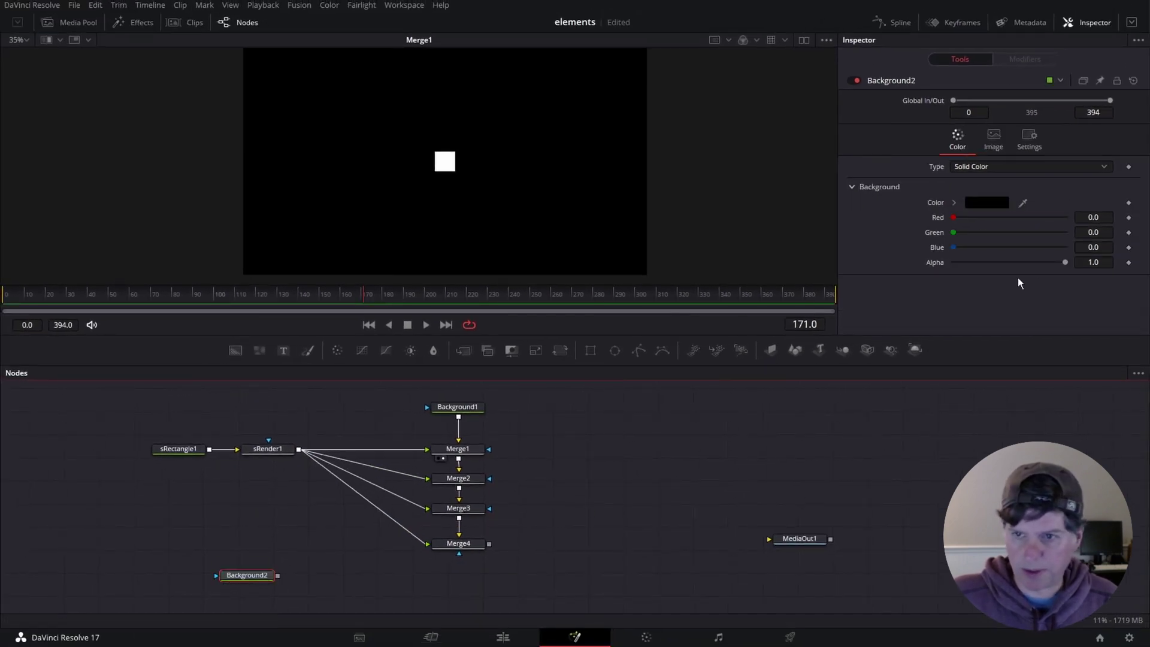
drag(1065, 263, 936, 276)
click(179, 449)
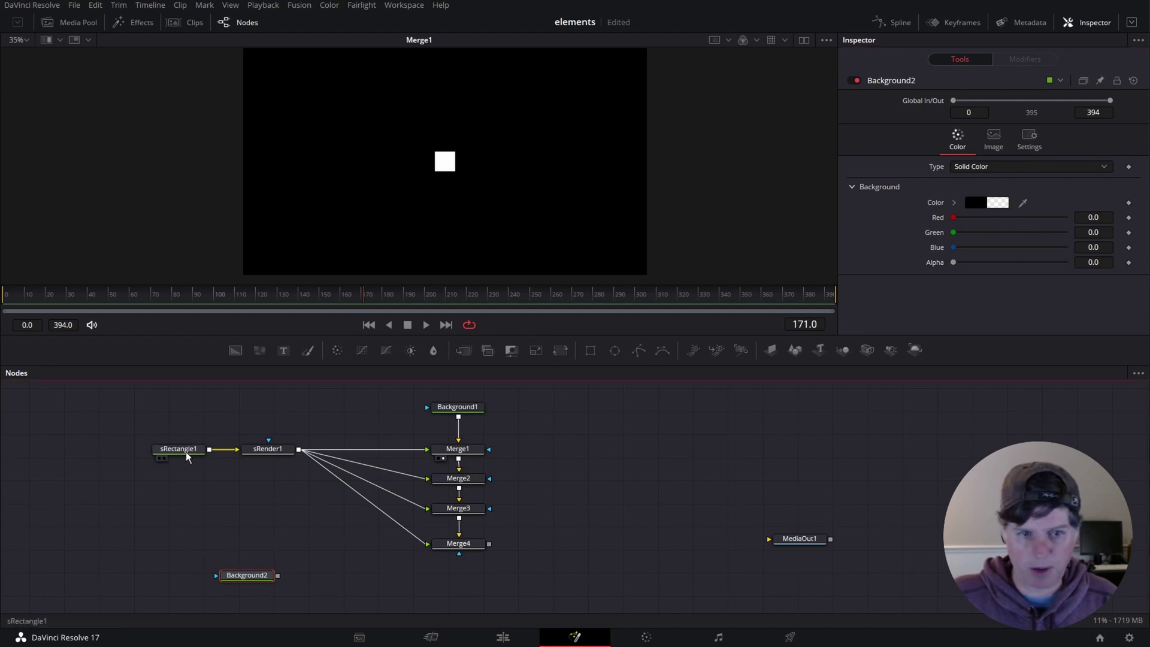
click(454, 408)
drag(1065, 263, 940, 274)
- Merge the Merge4 output over Background2 and align the new Merge and Background2 below the chain
drag(490, 545, 259, 596)
drag(478, 580, 484, 553)
drag(254, 537, 256, 551)
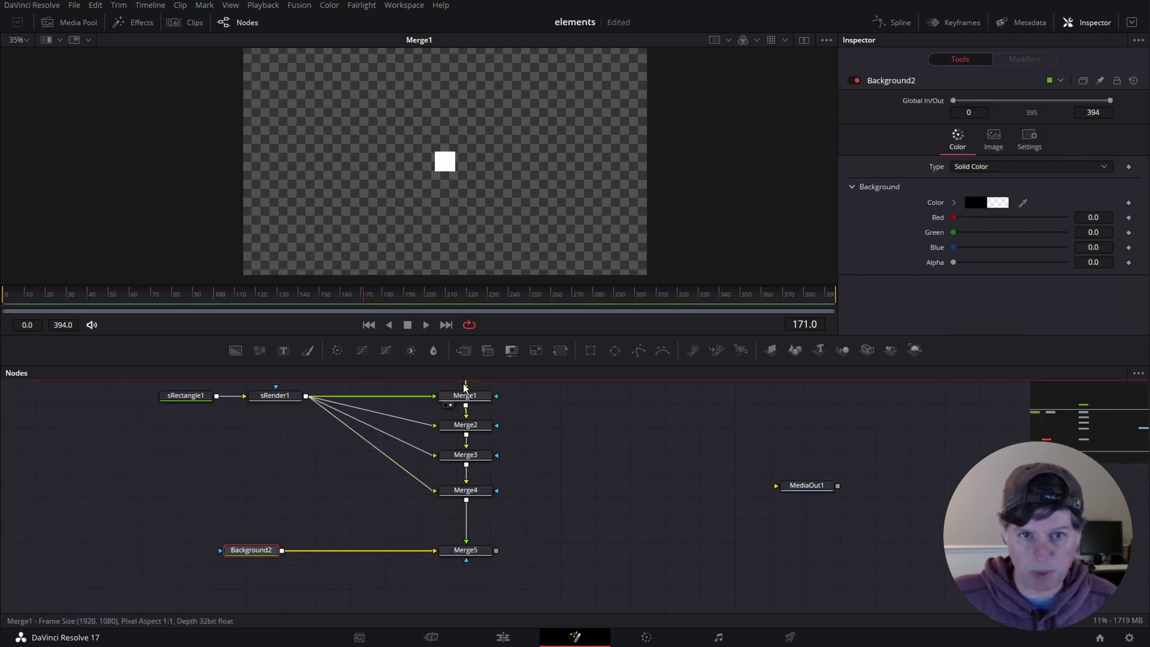
- Insert a Transform node after Merge4 and shift the square to Center X 0.281
click(479, 489)
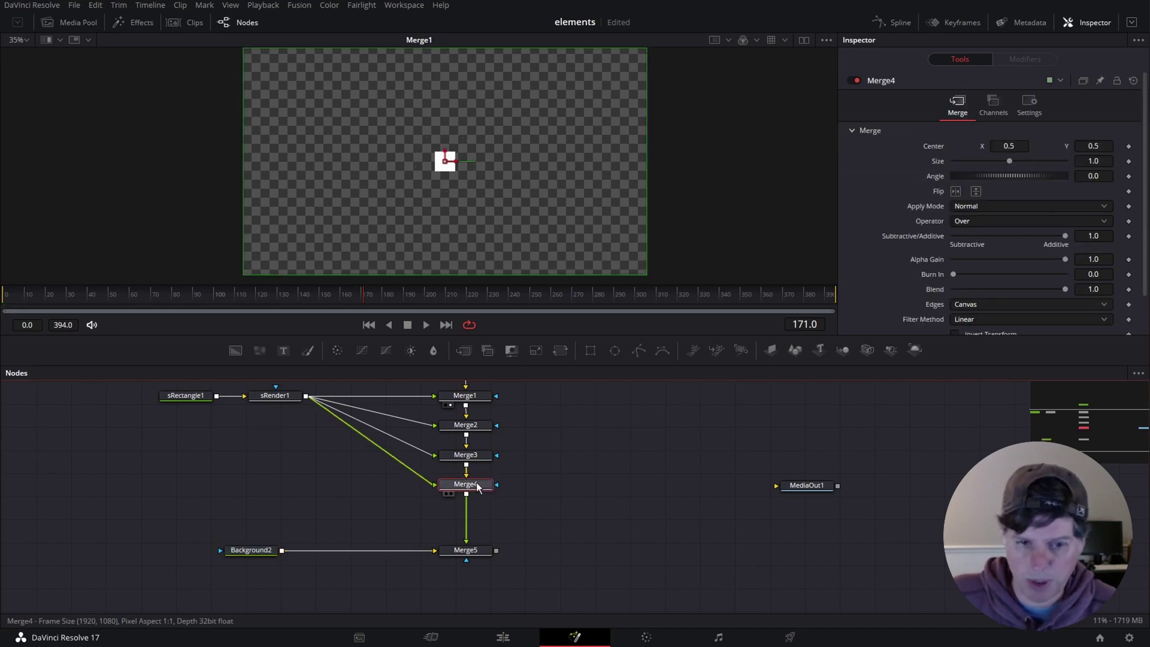
click(536, 350)
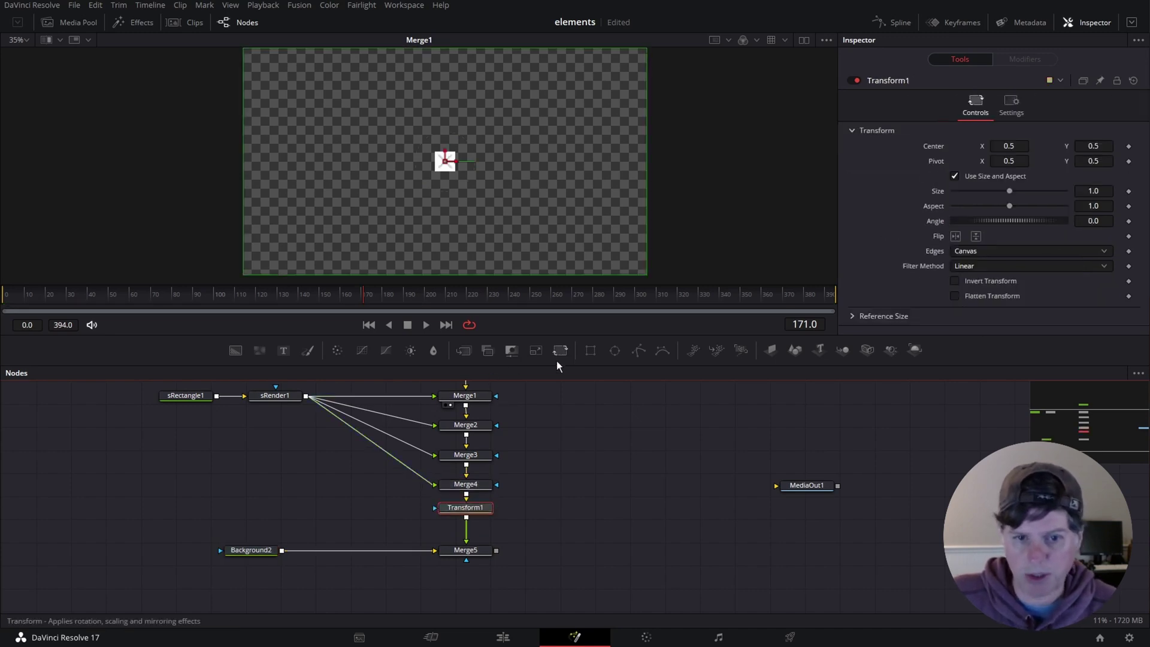
drag(1009, 145, 1006, 145)
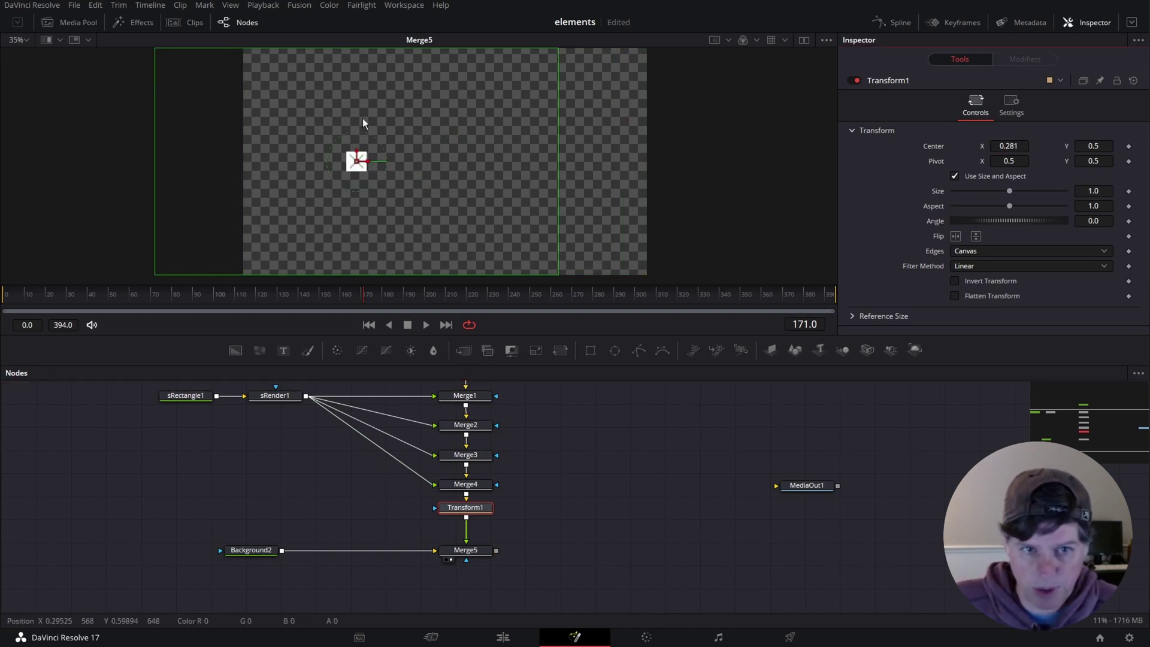
click(582, 446)
scroll(577, 476, up, 2)
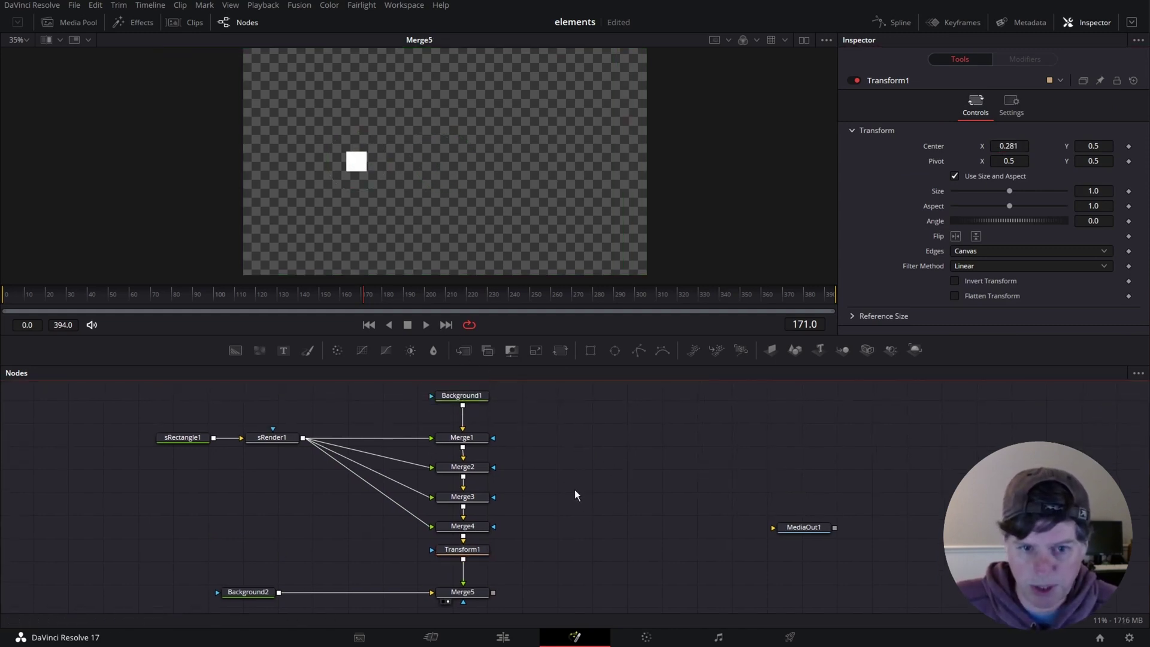
- Move Merge1's square upward and raise Merge2's Center Y until its square meets the underside of Merge1's square
click(476, 438)
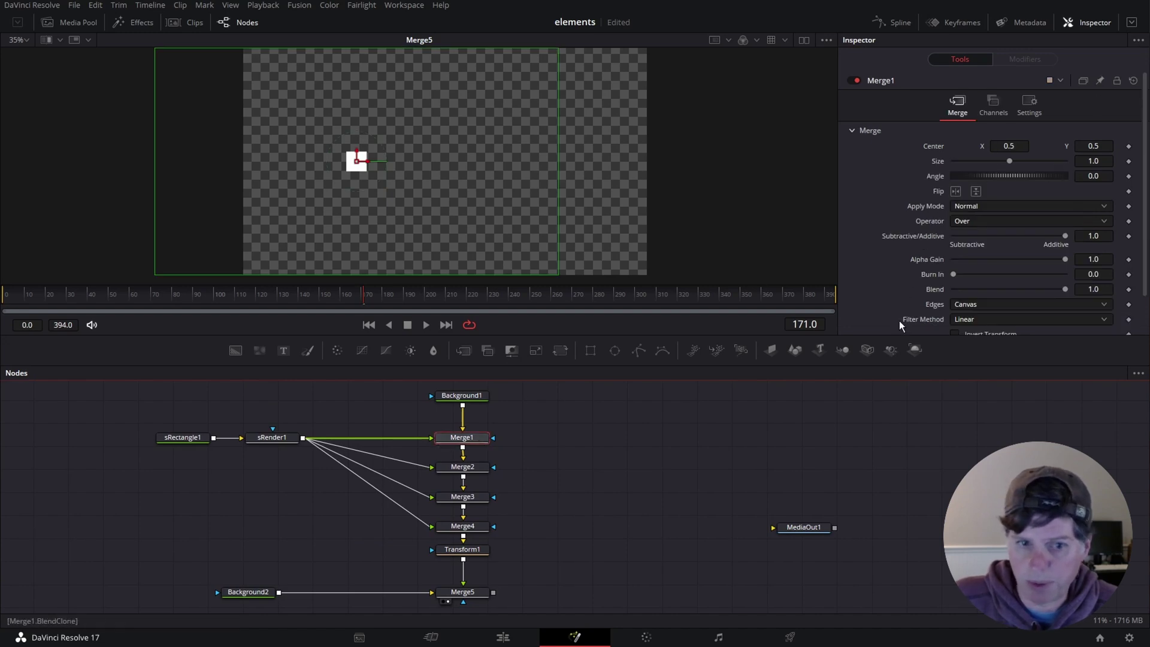
drag(1090, 146, 1132, 146)
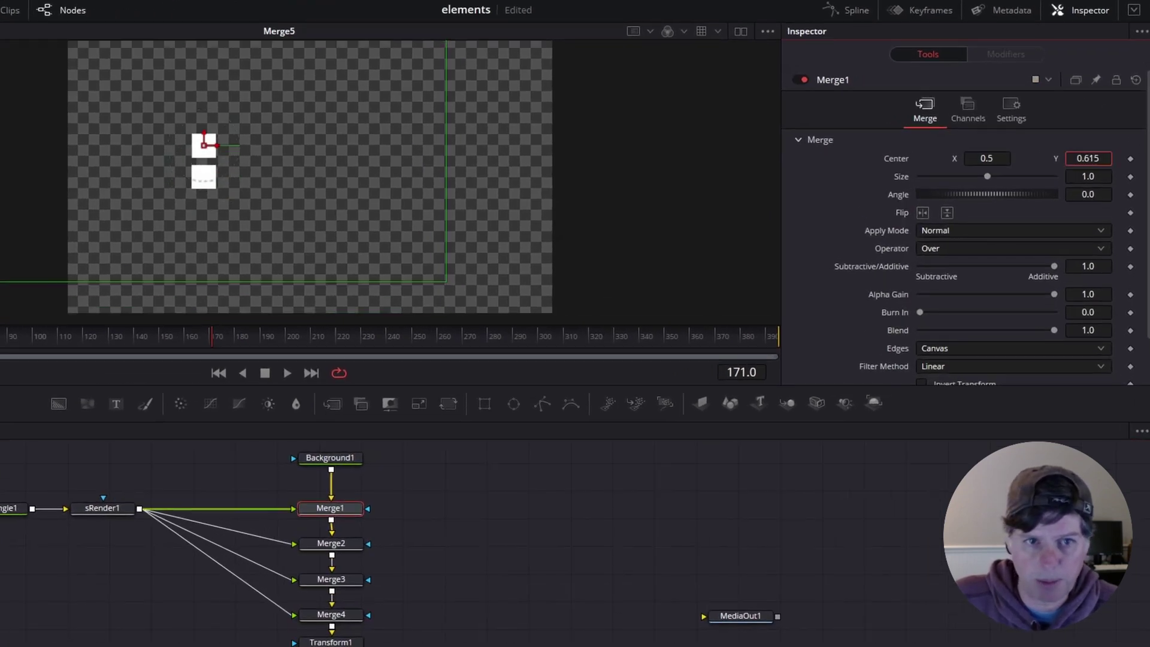
click(335, 543)
scroll(322, 270, up, 2)
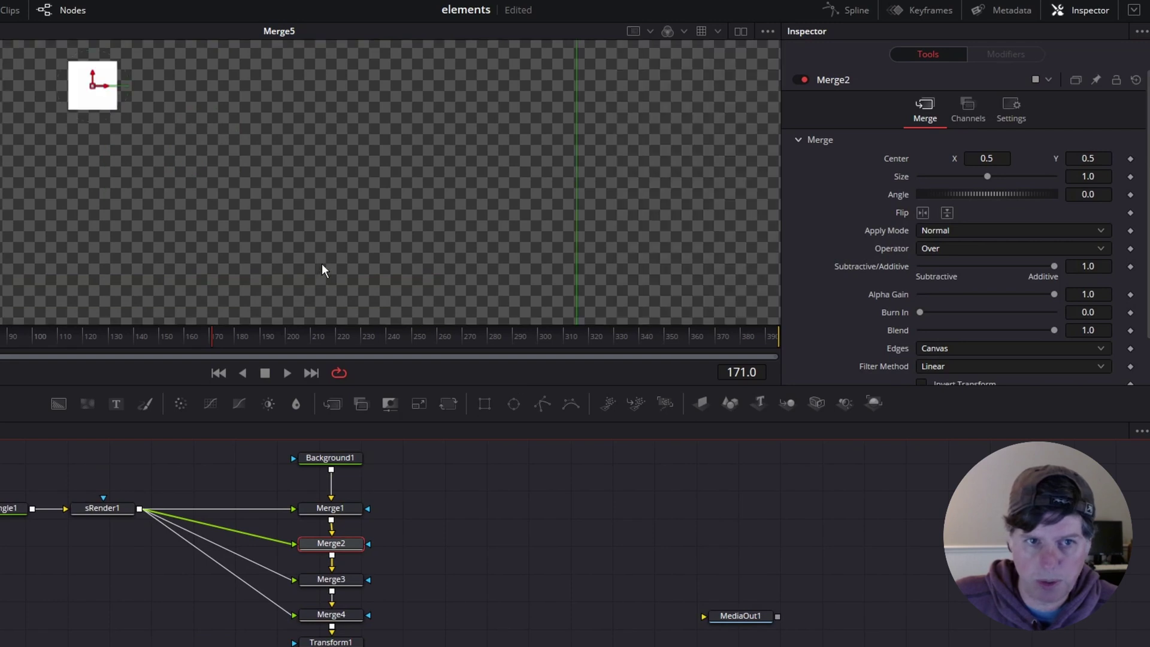
drag(321, 264, 515, 306)
drag(1087, 158, 1103, 158)
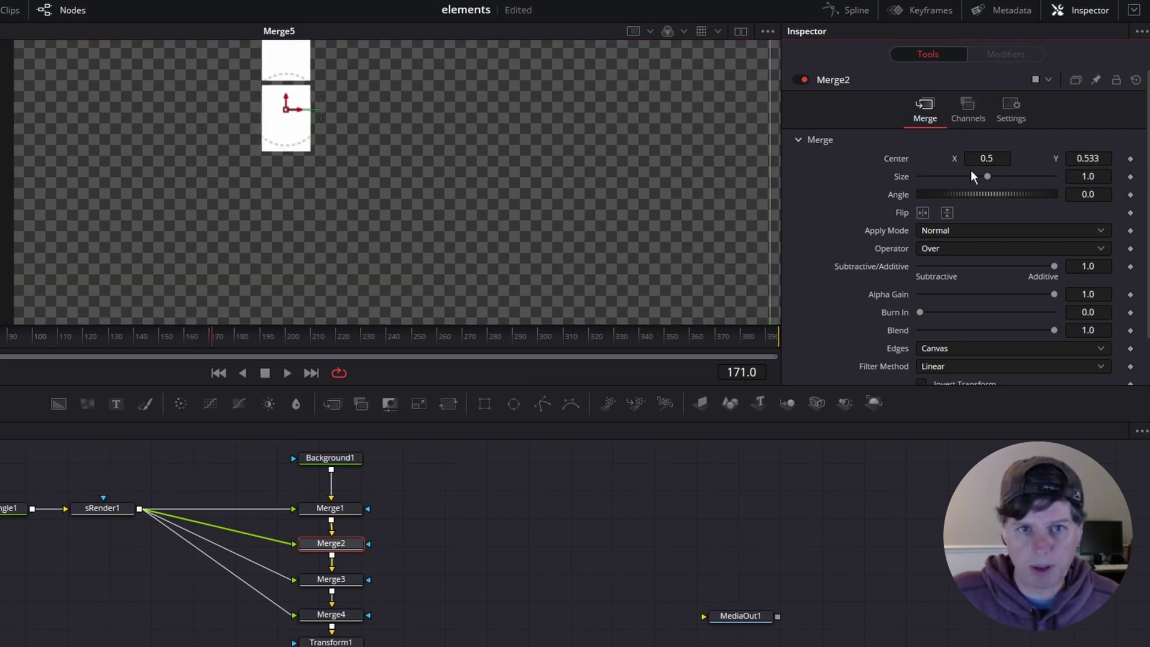
drag(708, 147, 705, 229)
scroll(446, 201, up, 2)
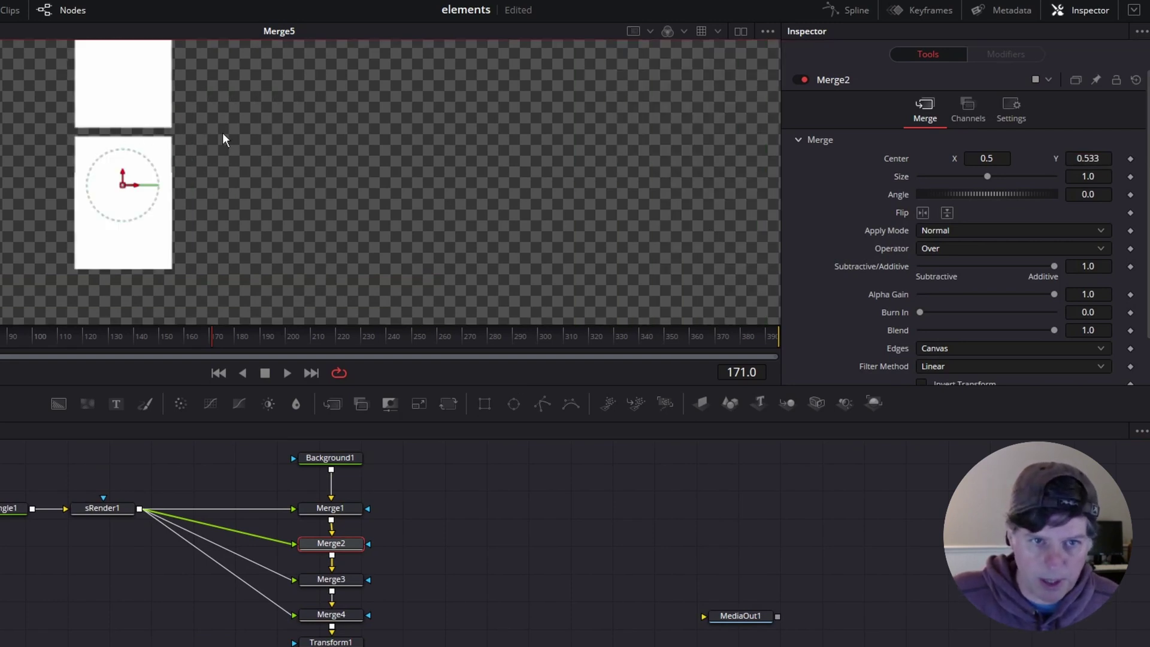
drag(1079, 158, 792, 196)
- Stack the remaining squares edge to edge below, with Center Y 0.4537 for Merge3 and 0.365 for Merge4
click(330, 579)
click(331, 614)
click(330, 579)
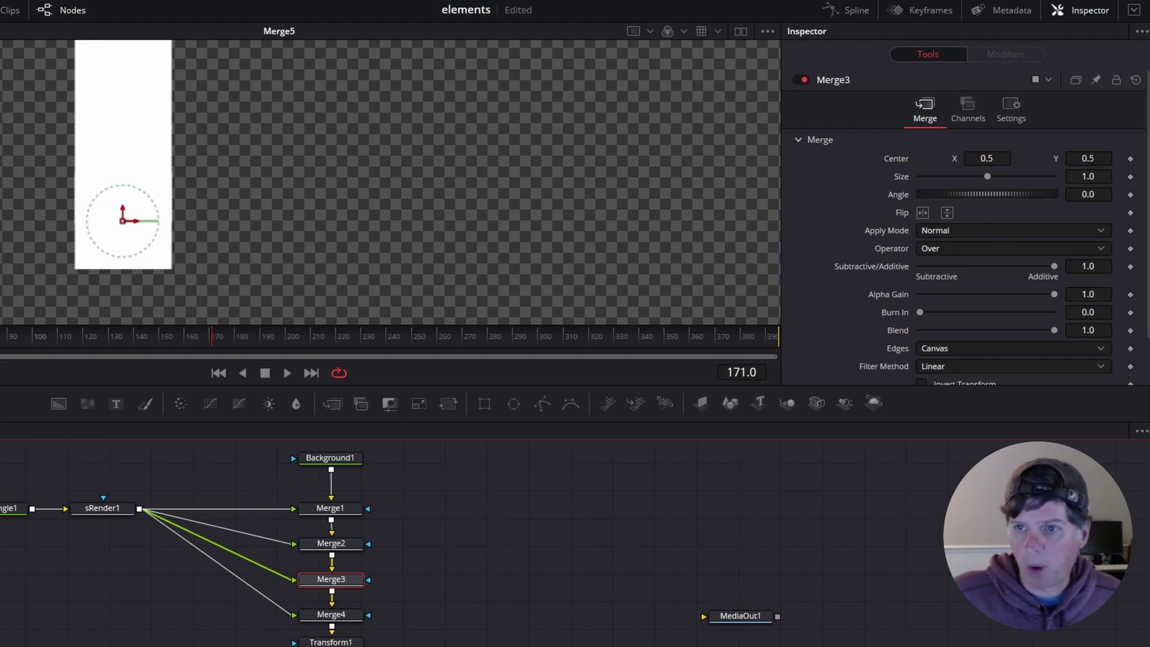
drag(1093, 160, 1065, 161)
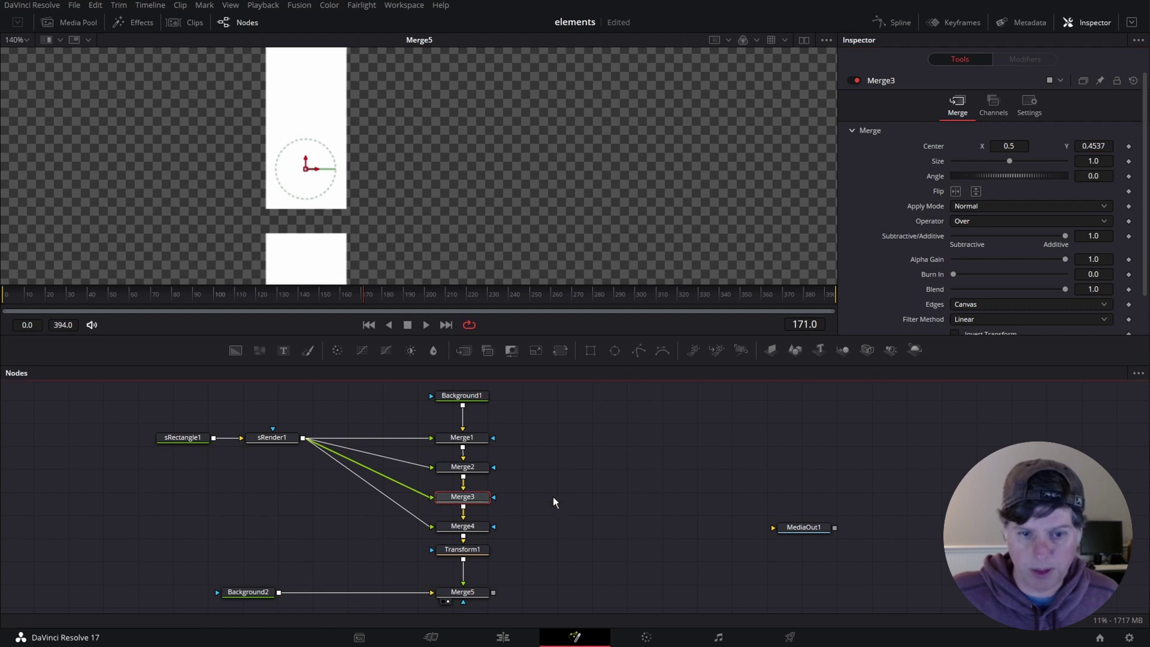
click(470, 527)
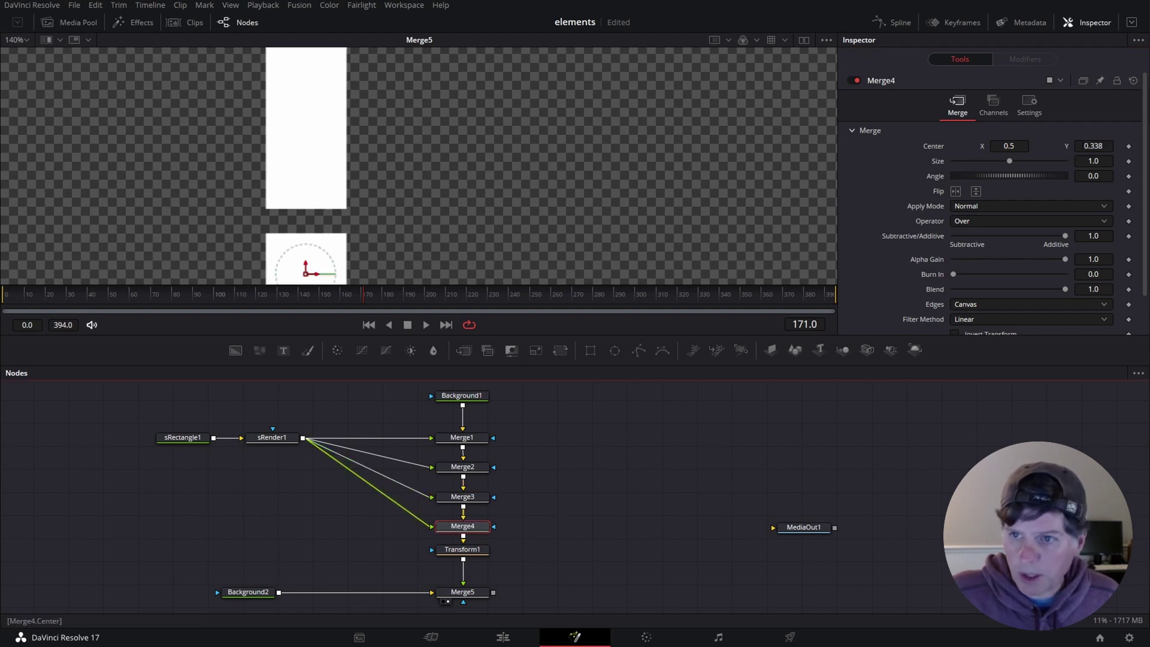
drag(1093, 146, 1105, 146)
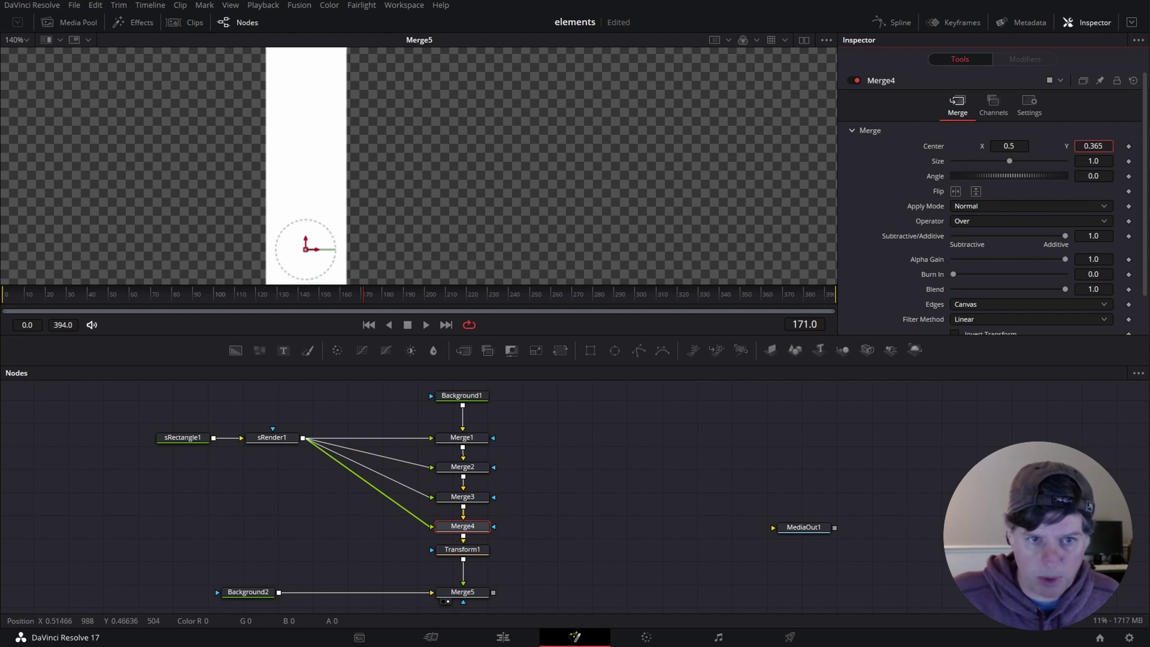
- Duplicate the first column's nodes from Background1 through Transform1 and merge the copy over Merge5's output, with the new Merge below it
scroll(606, 169, down, 3)
drag(41, 403, 297, 555)
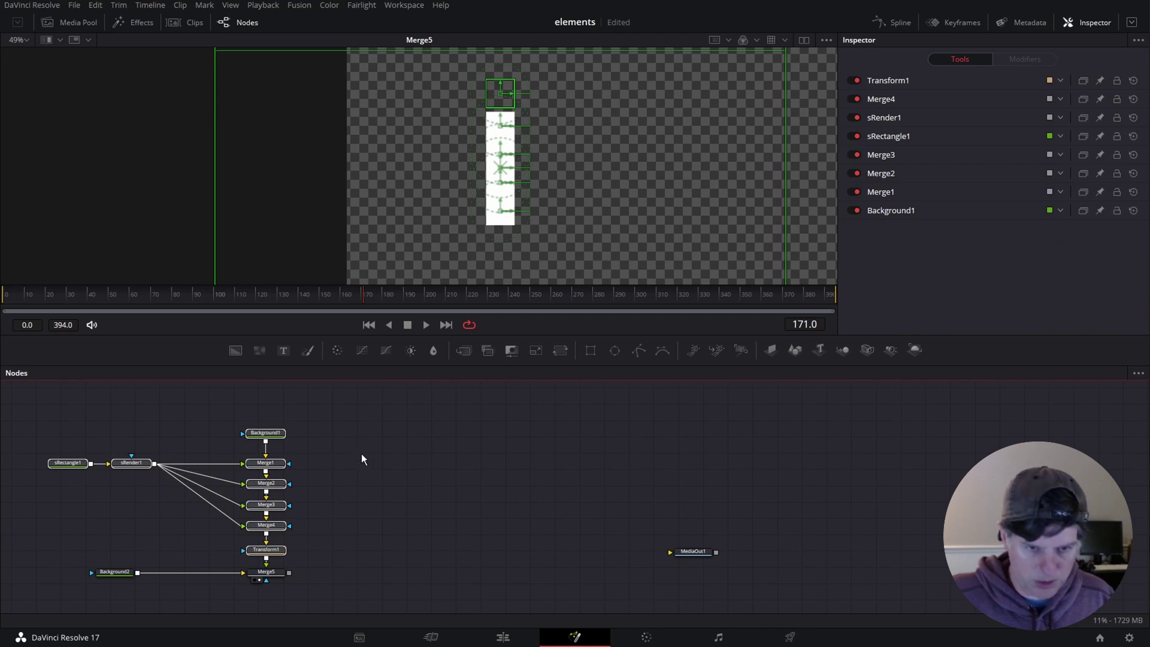
key(ctrl+c)
scroll(361, 454, right, 3)
key(ctrl+v)
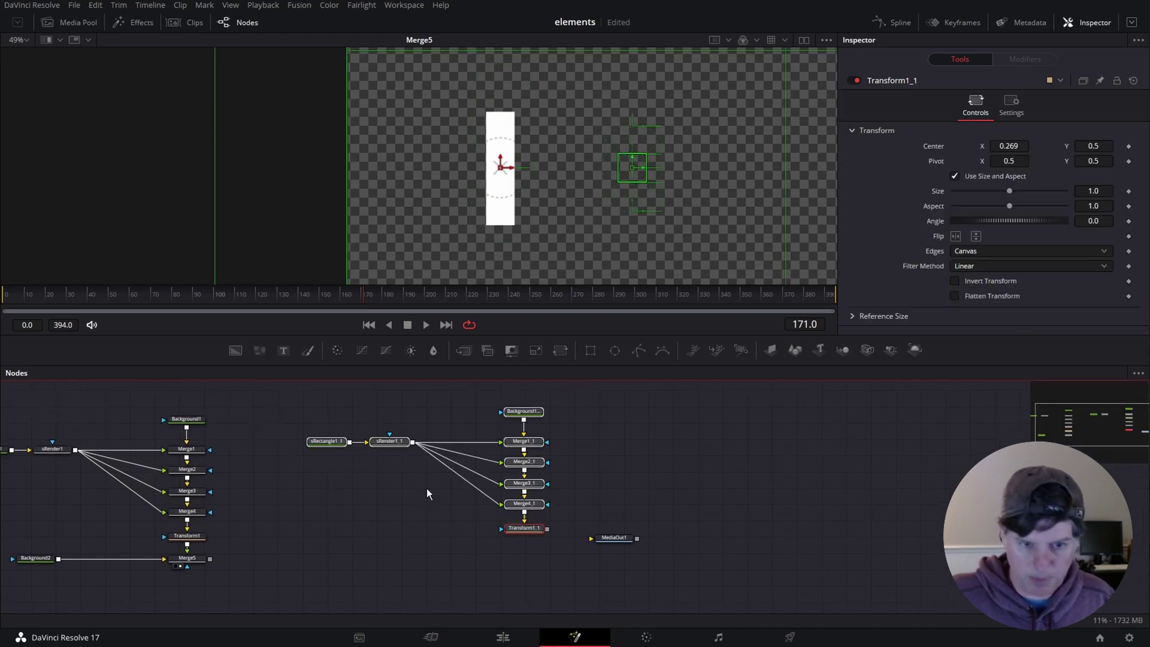
drag(530, 530, 209, 559)
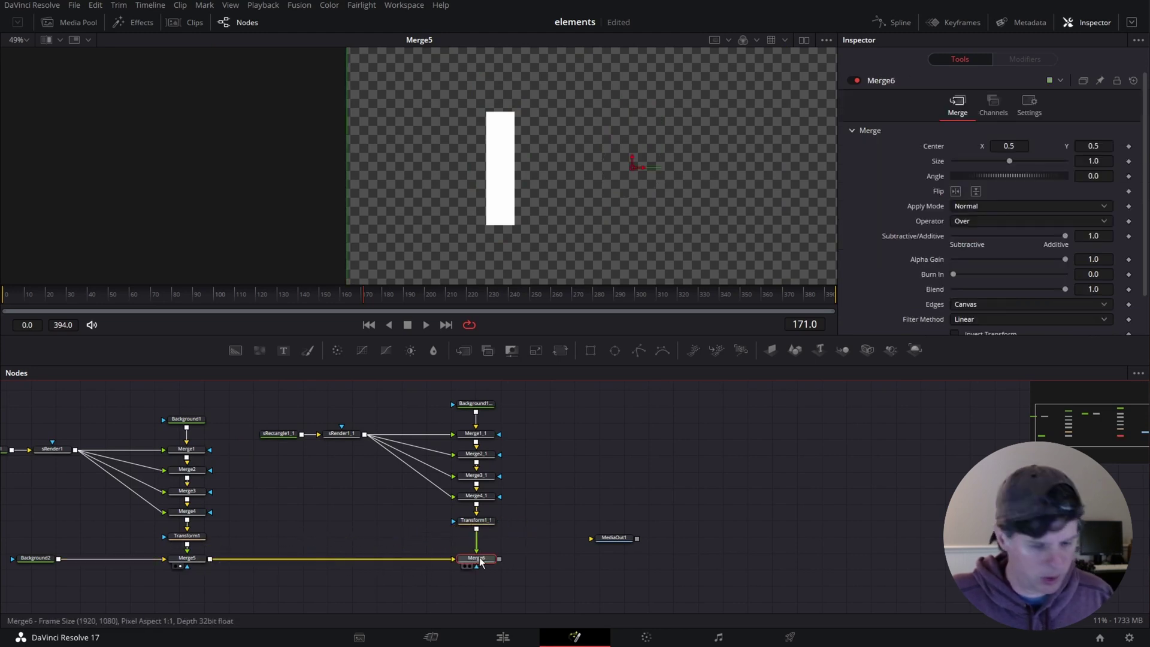
- Shift the duplicated column just to the right of the first by setting Transform1_1's Center X to 0.341
click(479, 520)
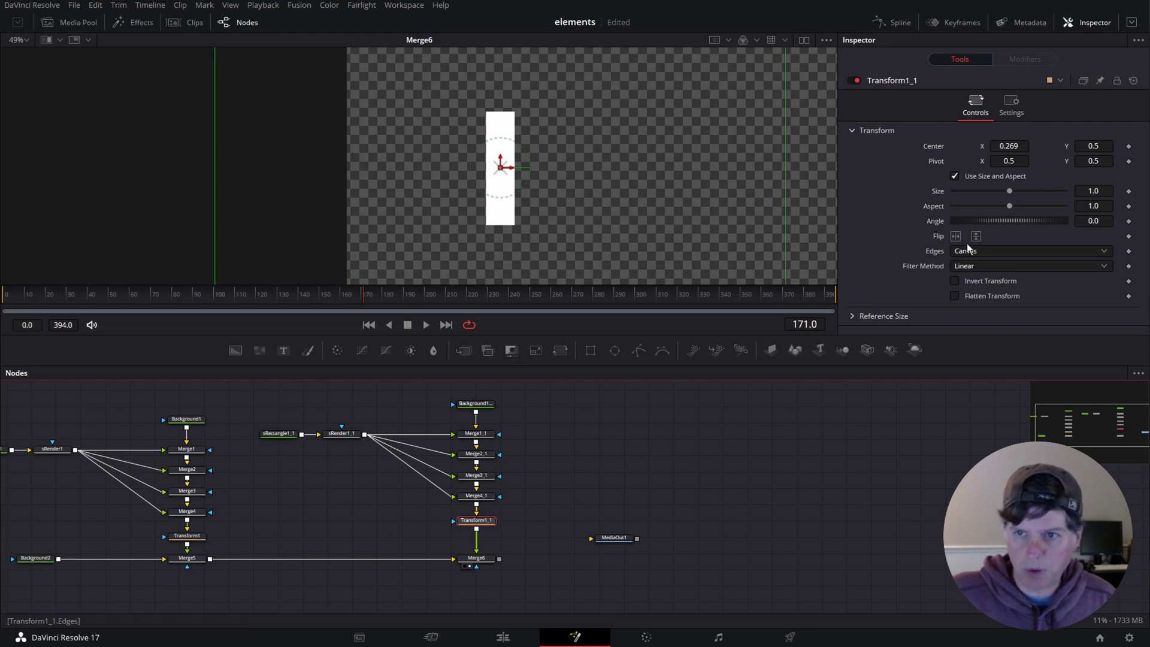
drag(1010, 146, 1085, 146)
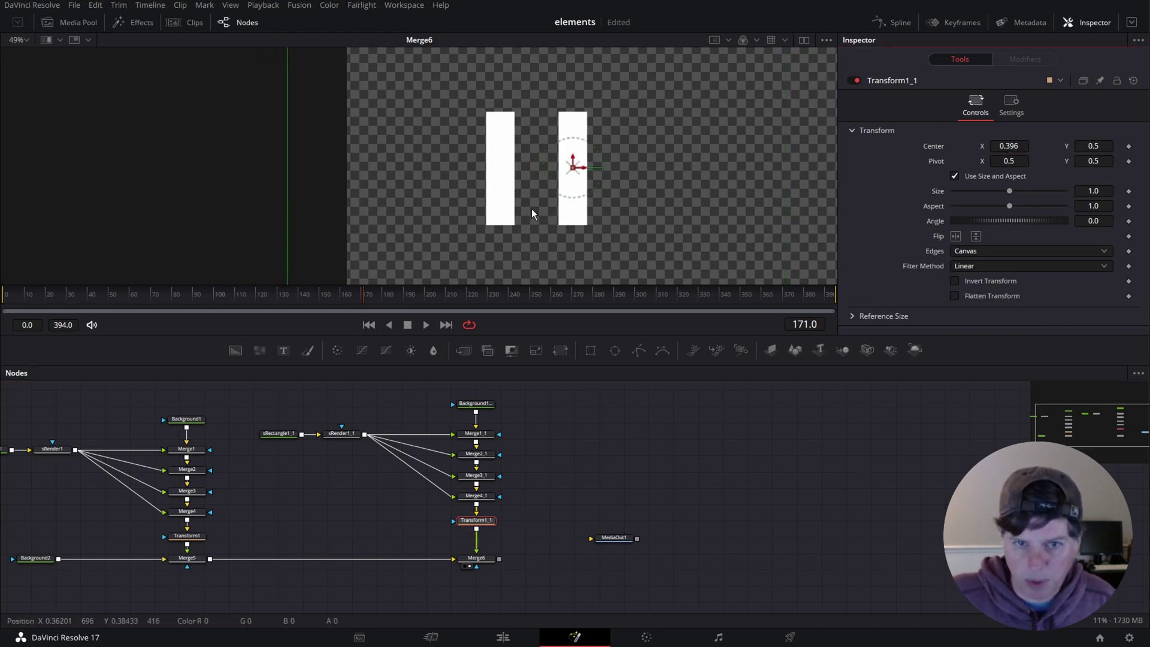
drag(1008, 146, 975, 146)
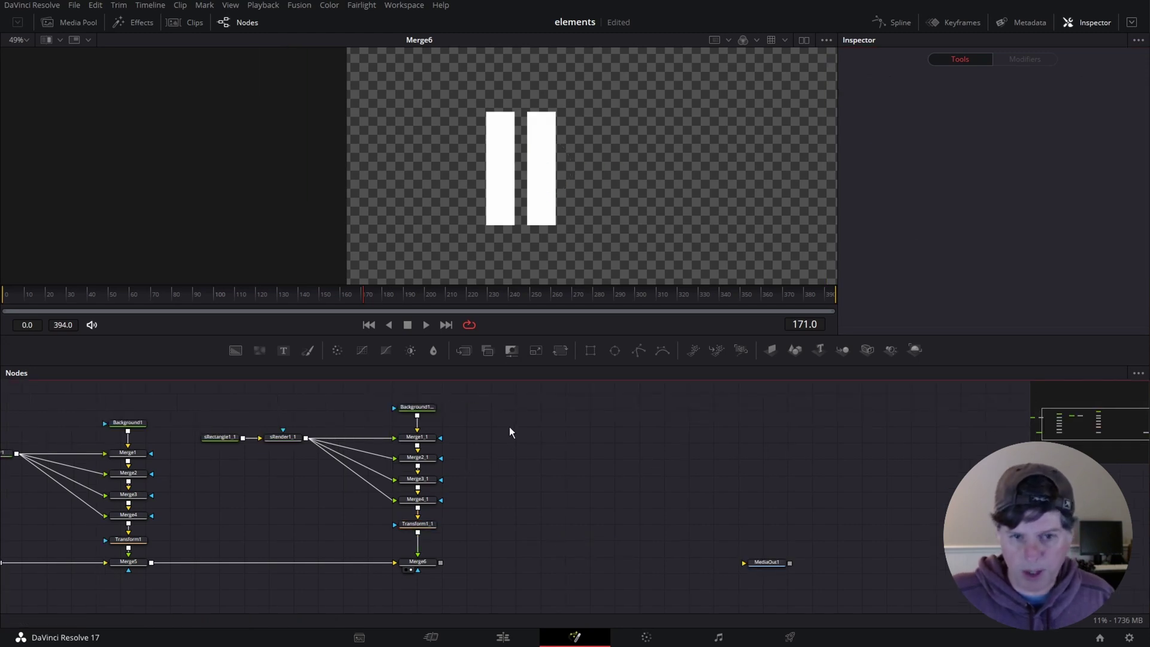
- Paste a third column's nodes, merge them over Merge6, and offset the column with the new Merge's Center X at 0.653
key(ctrl+v)
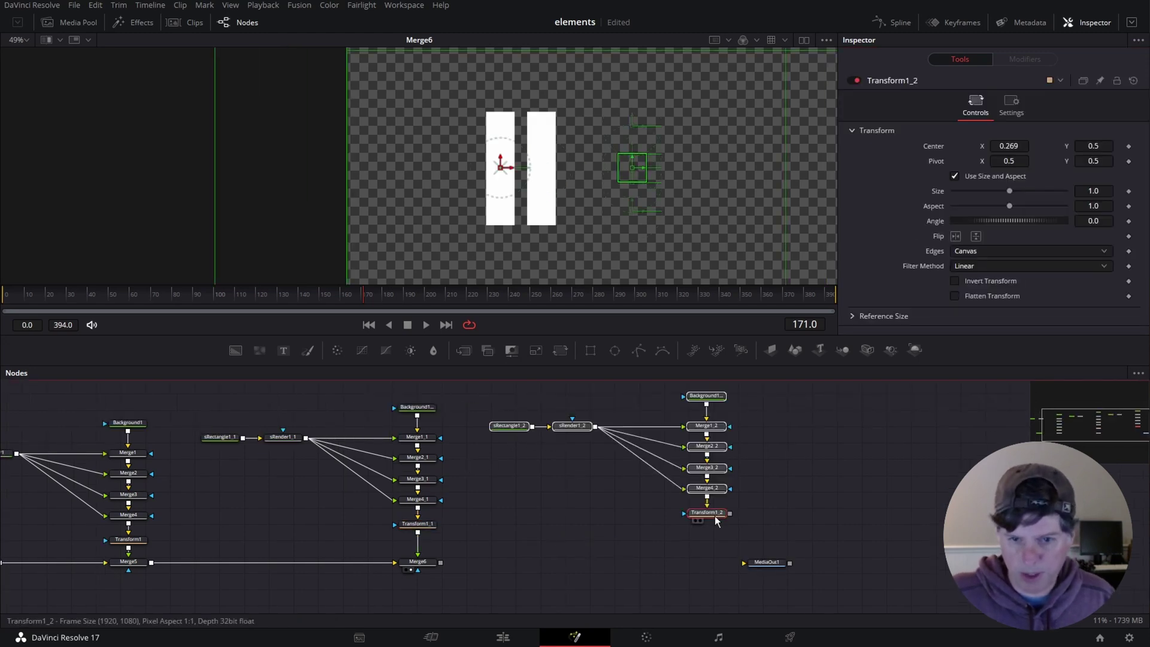
drag(730, 513, 440, 562)
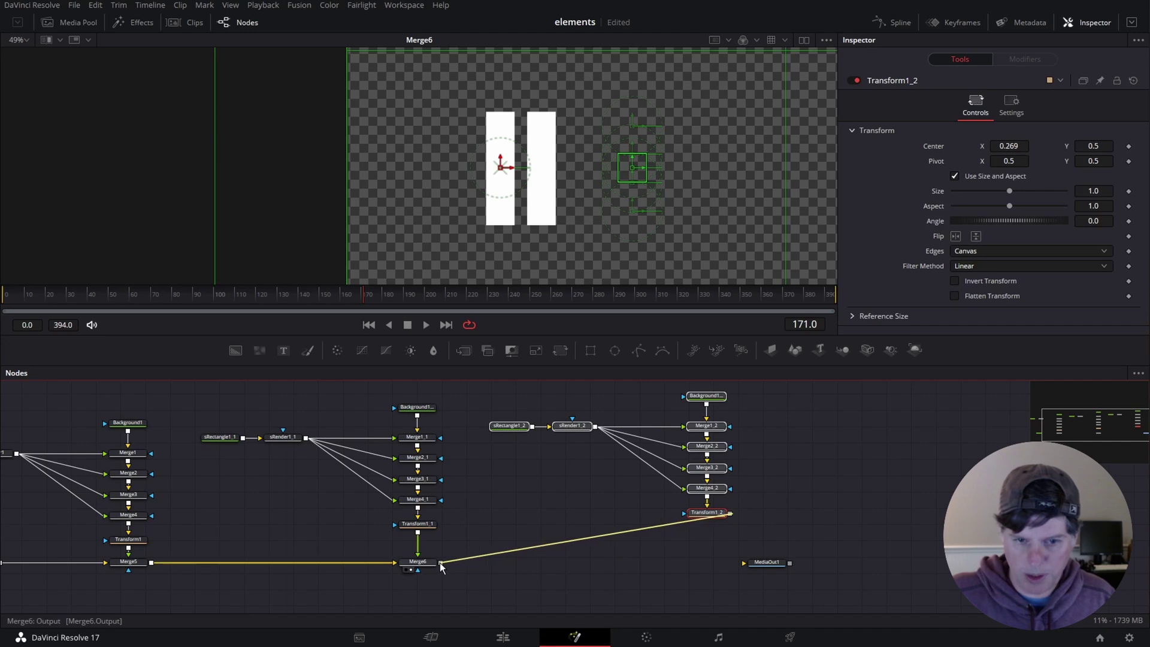
drag(707, 521, 706, 530)
click(706, 562)
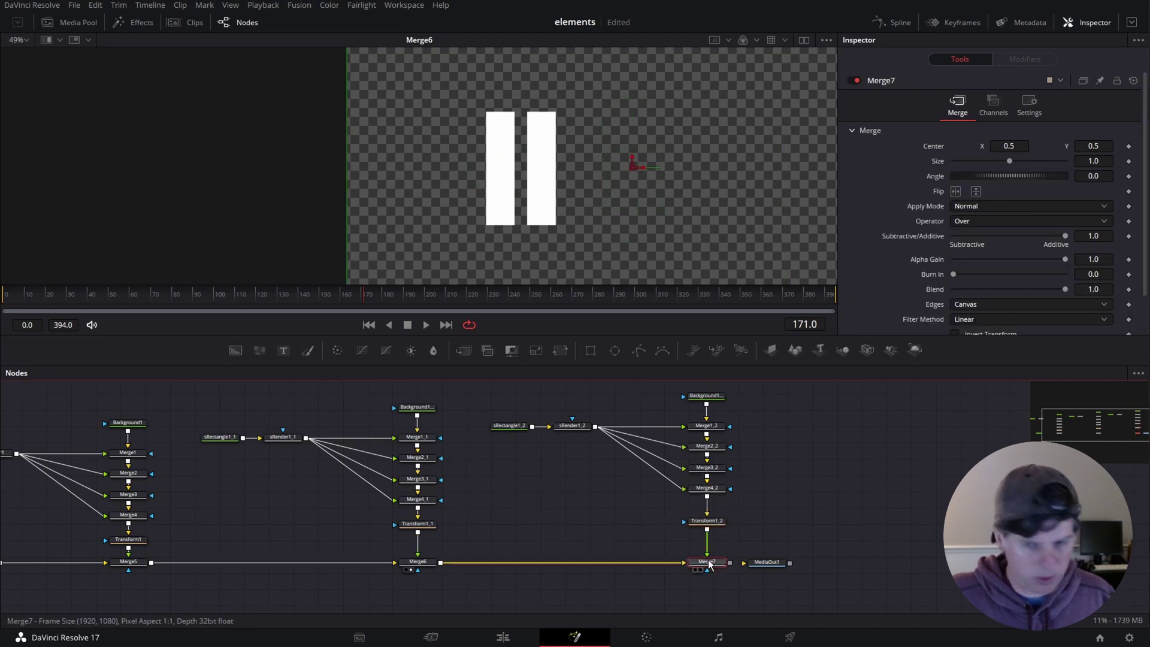
drag(1008, 145, 1033, 146)
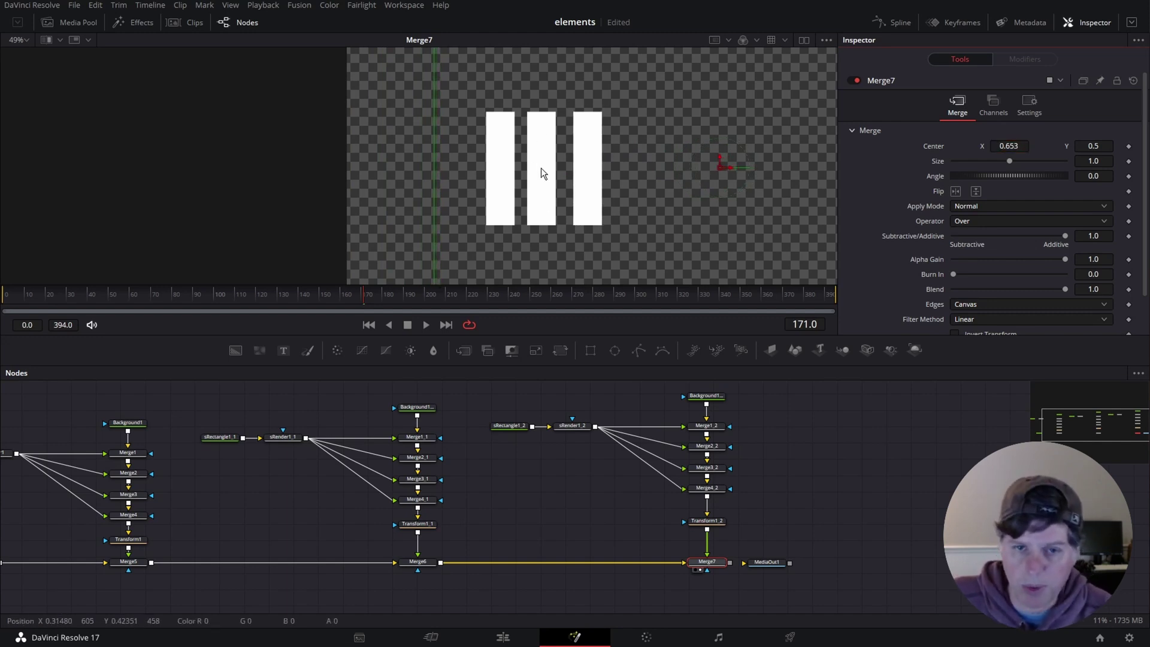
- Build the base between the outer columns with Merge4_1's Center X at 0.4778 and Merge3_1's Center at X 0.5273, Y 0.3654
click(417, 498)
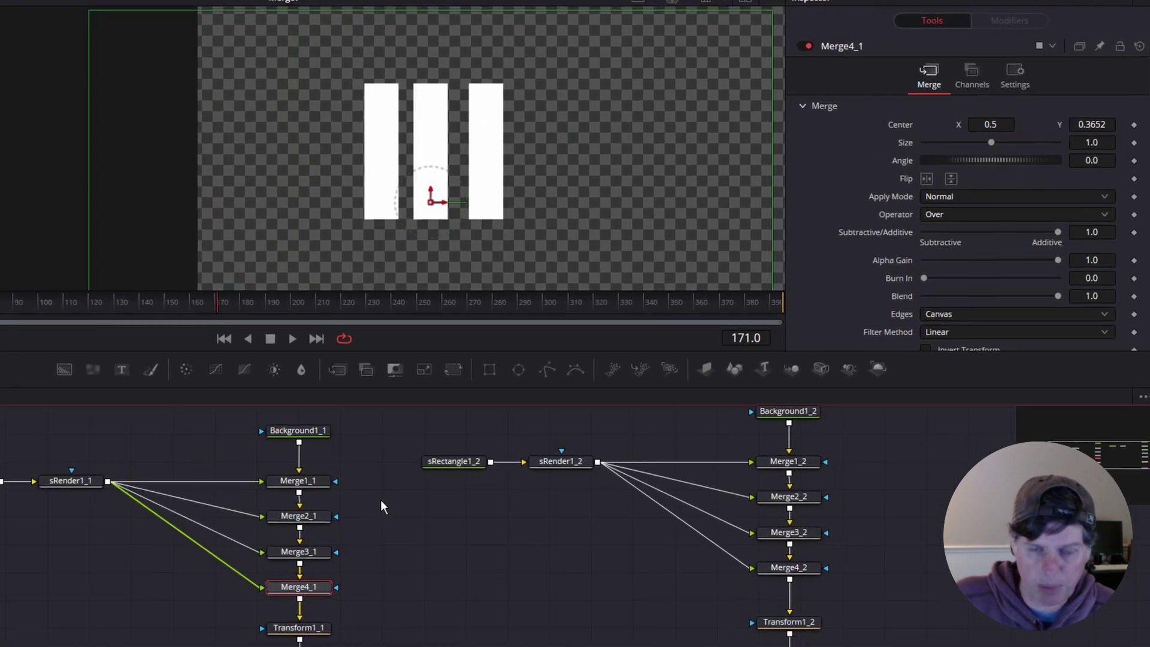
drag(1002, 124, 989, 124)
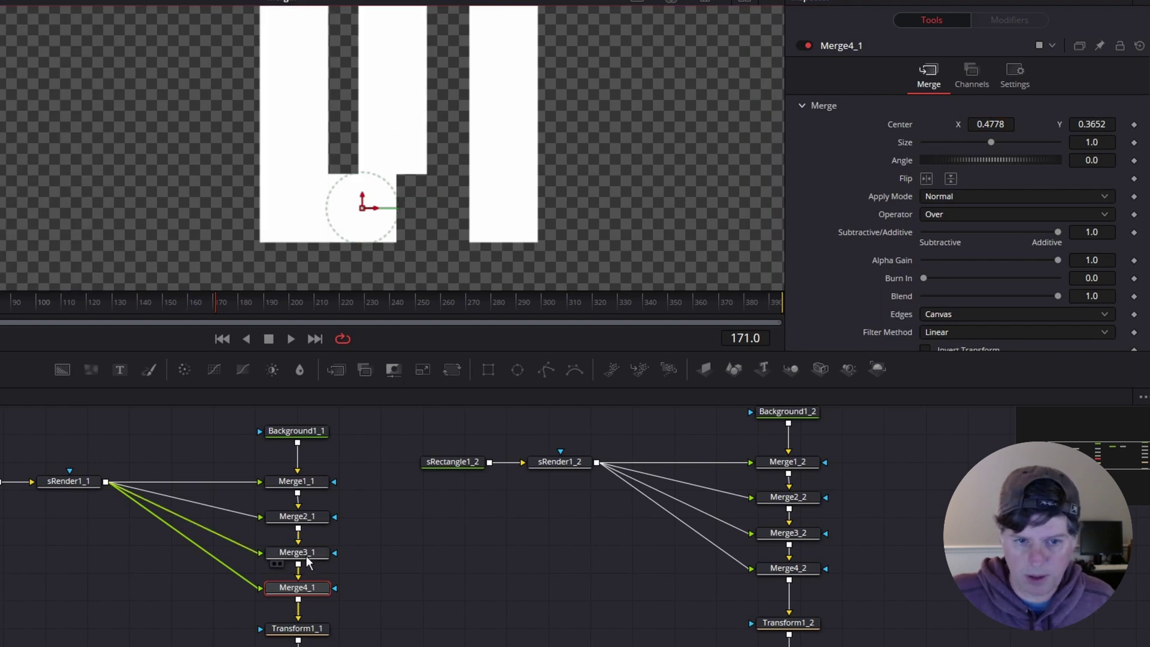
click(295, 554)
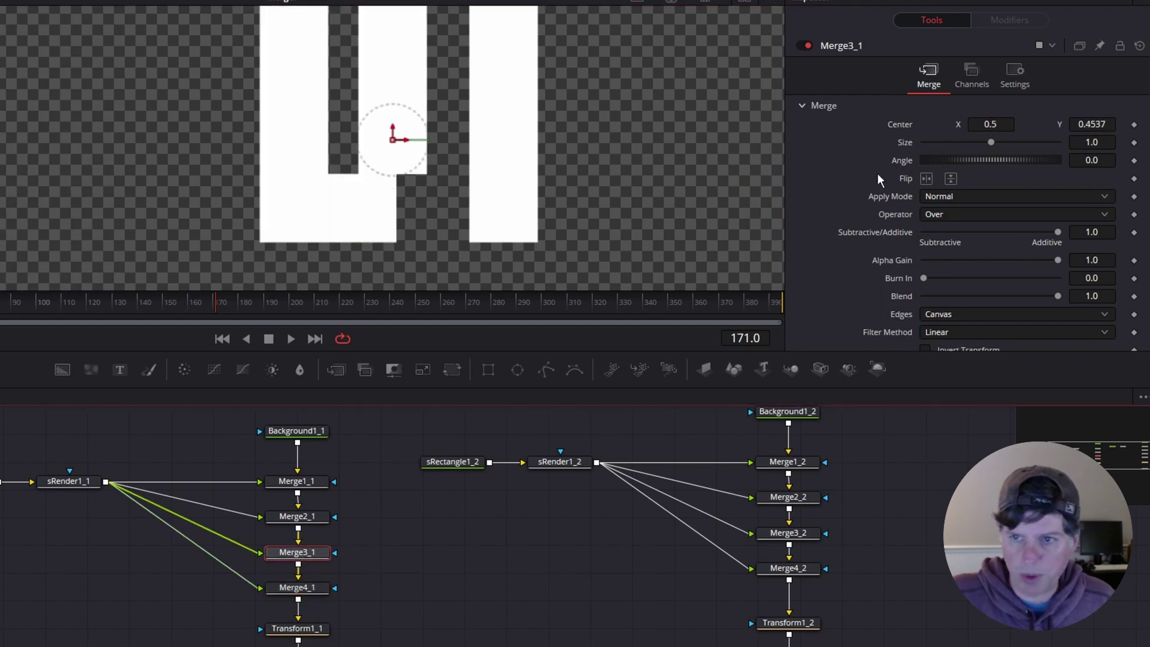
drag(1102, 124, 1022, 124)
scroll(341, 149, up, 1)
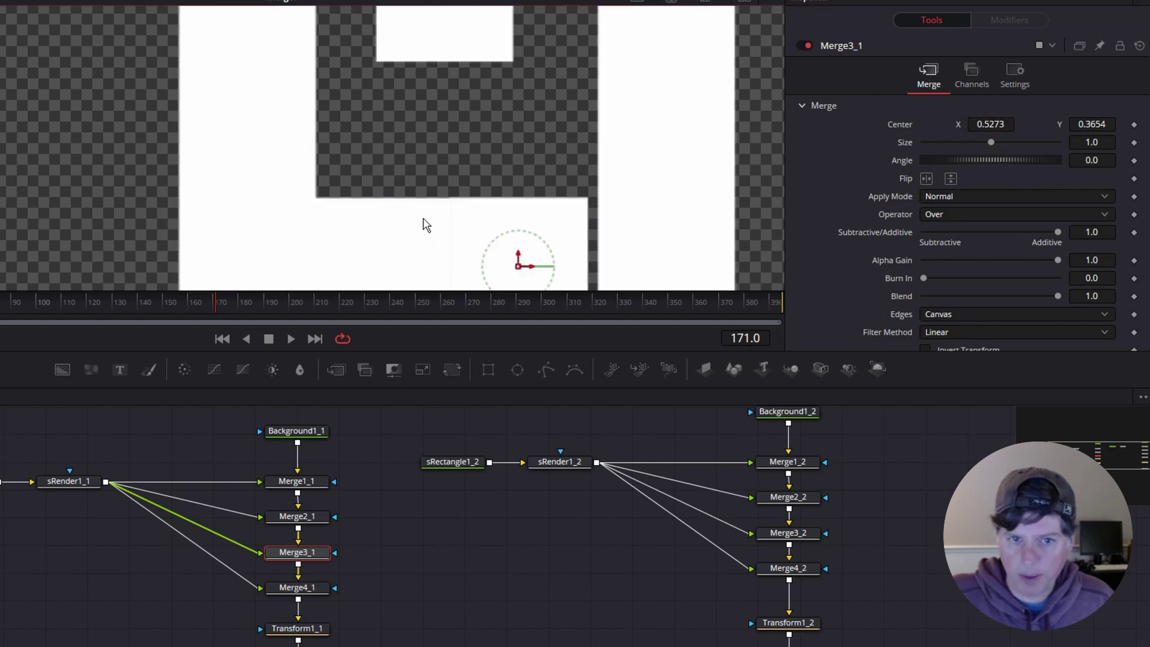
- Stack Merge2_1's square centrally on the base and Merge1_1's square above it, with Merge1_1's Center at X 0.5019, Y 0.541
click(312, 519)
scroll(702, 209, down, 2)
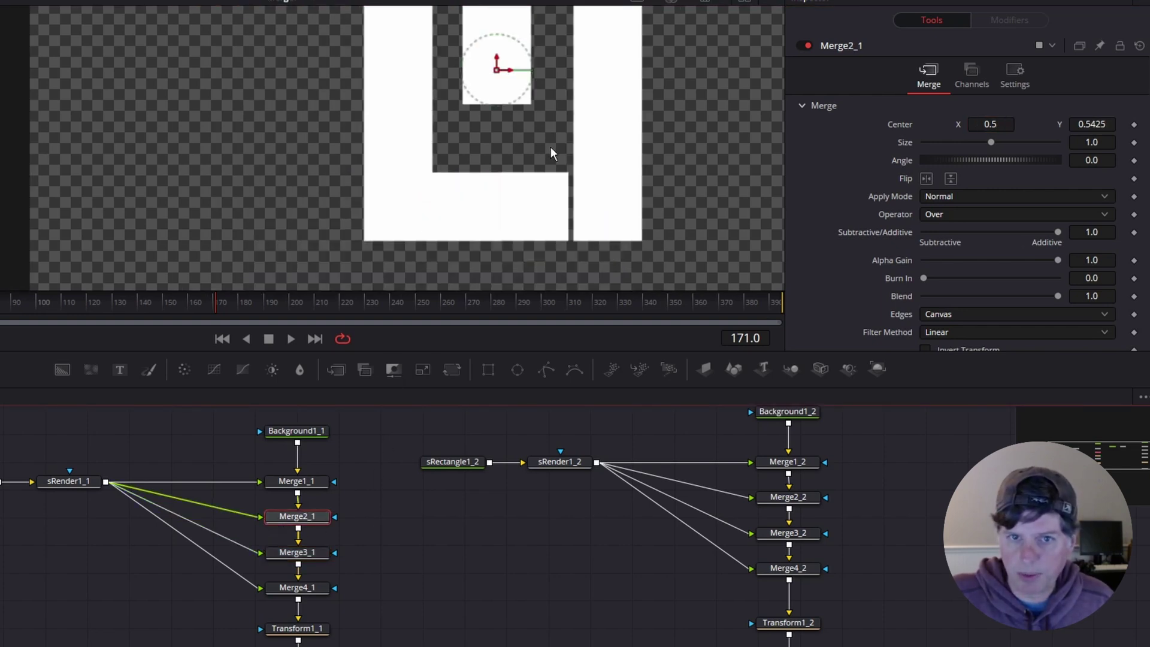
drag(1072, 124, 994, 124)
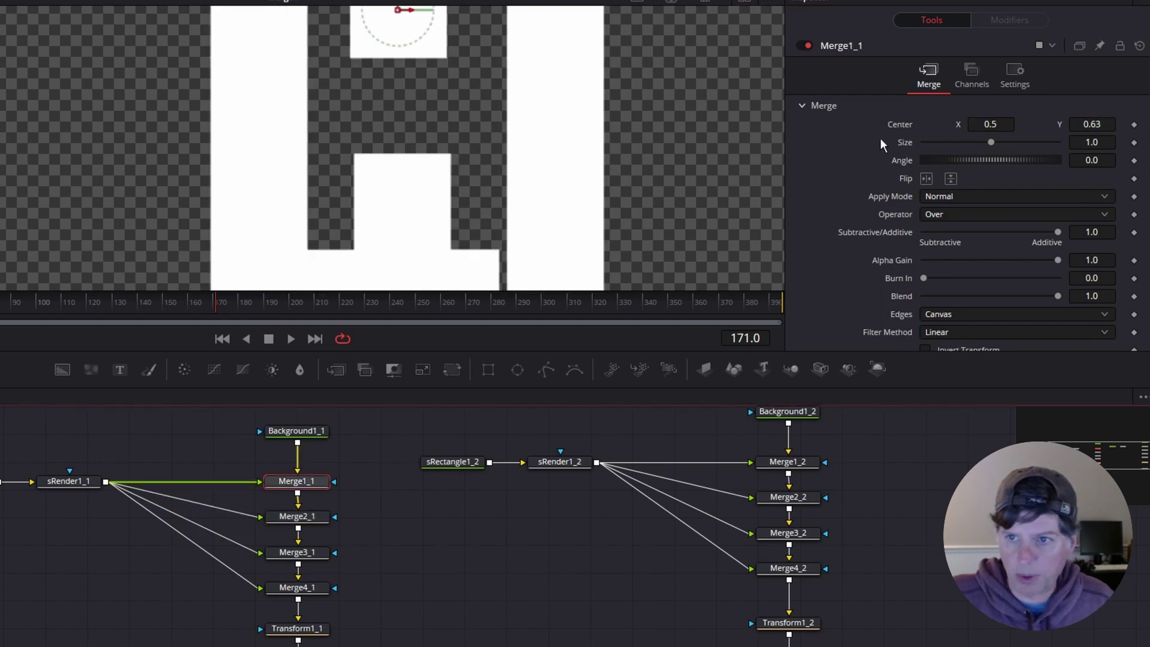
drag(1093, 124, 1009, 146)
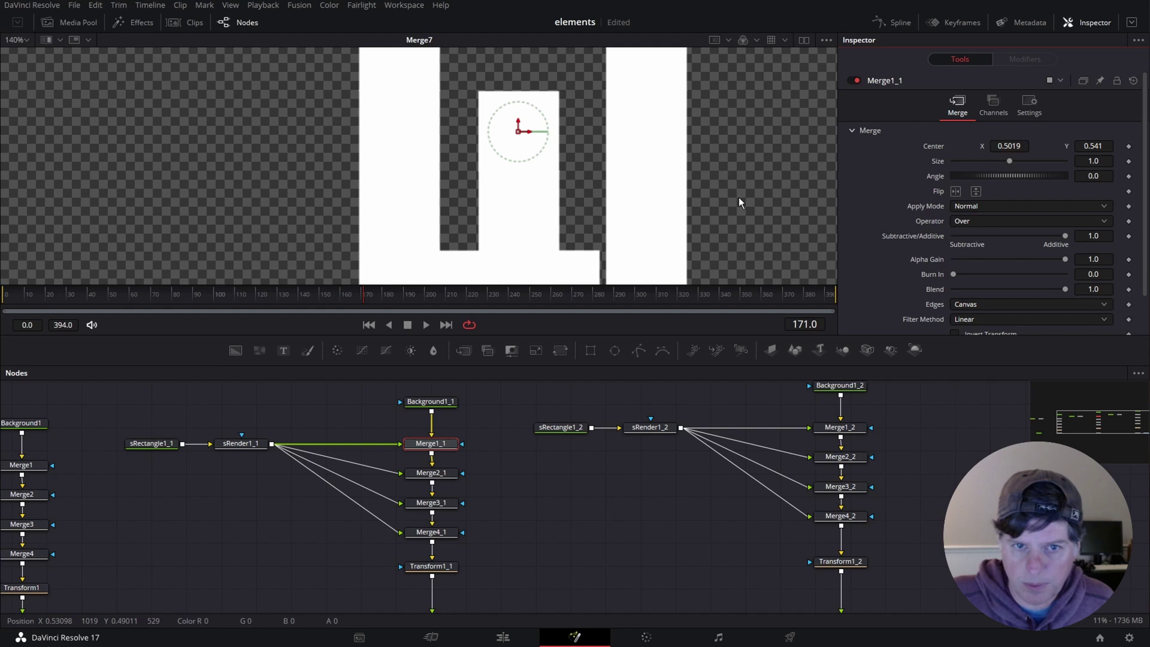
scroll(661, 197, up, 2)
scroll(593, 81, down, 2)
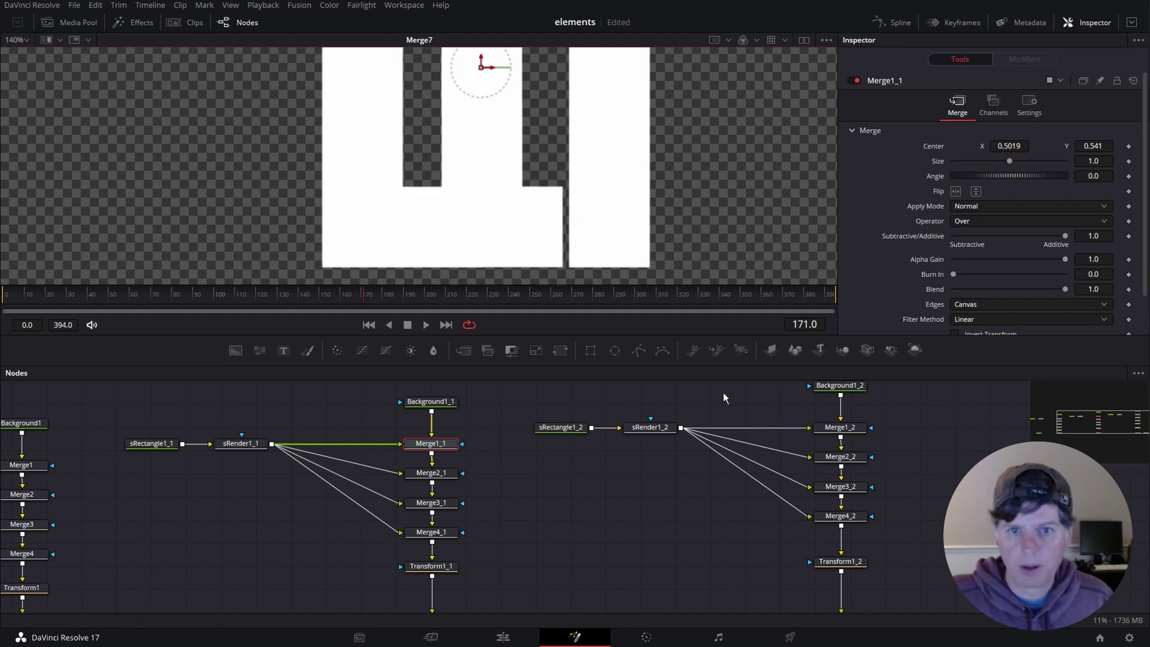
- Close the gap between the base and the third column by setting Merge7's Center X to 0.6482
drag(850, 607, 756, 527)
click(757, 543)
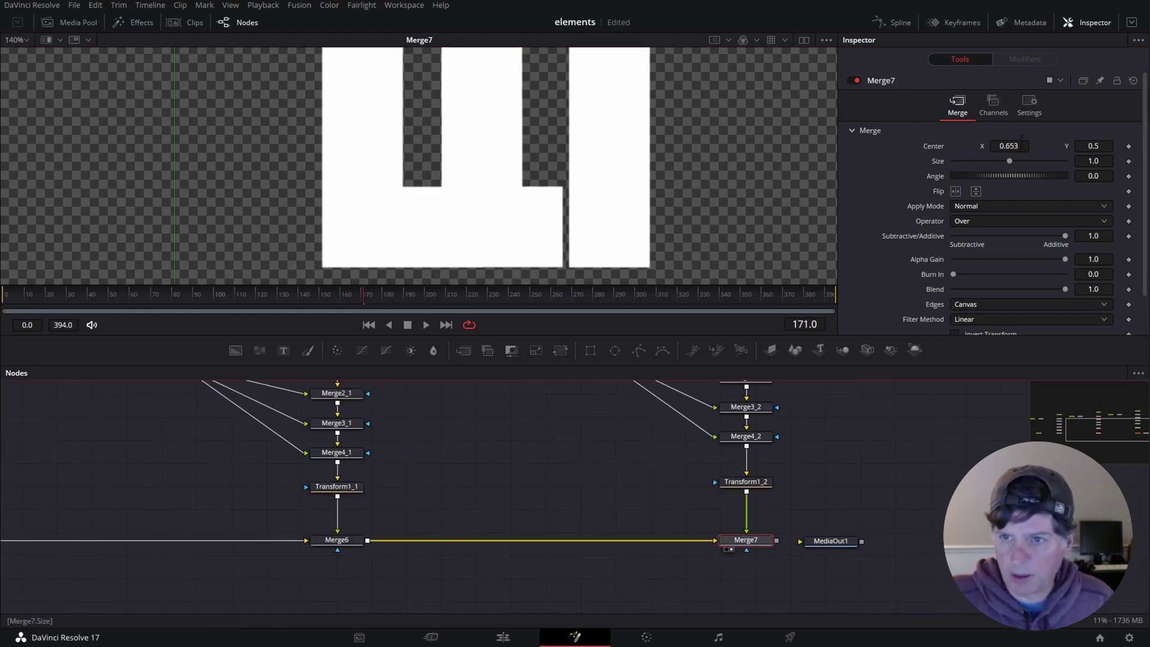
drag(1022, 142, 1009, 141)
key(ctrl+f)
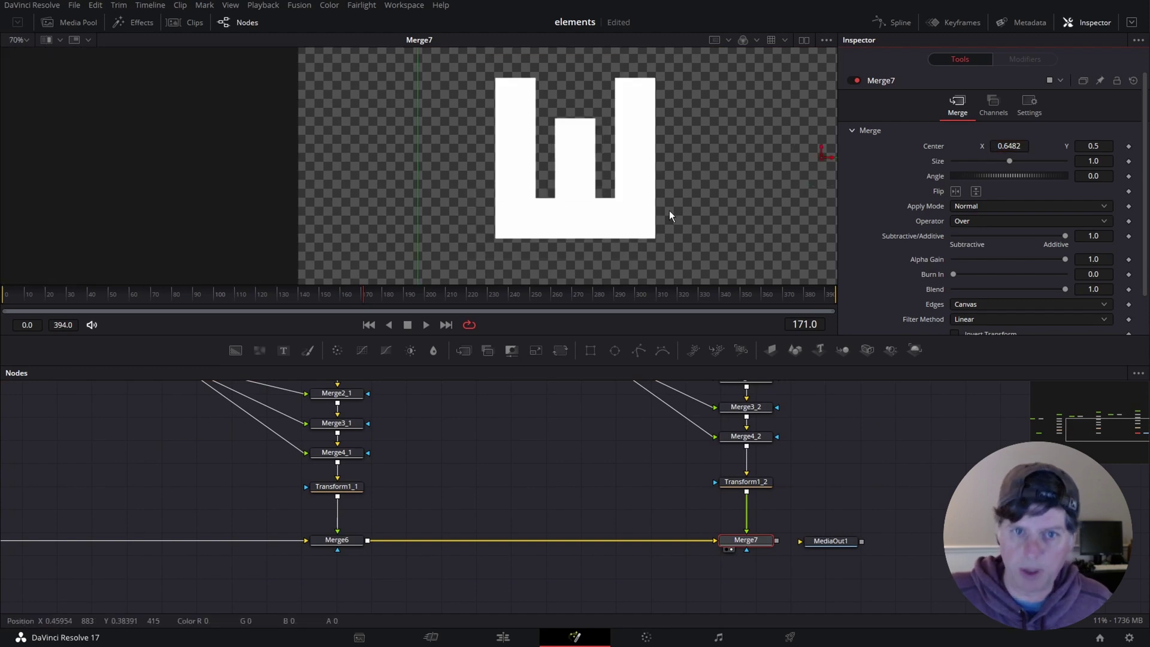
key(ctrl+f)
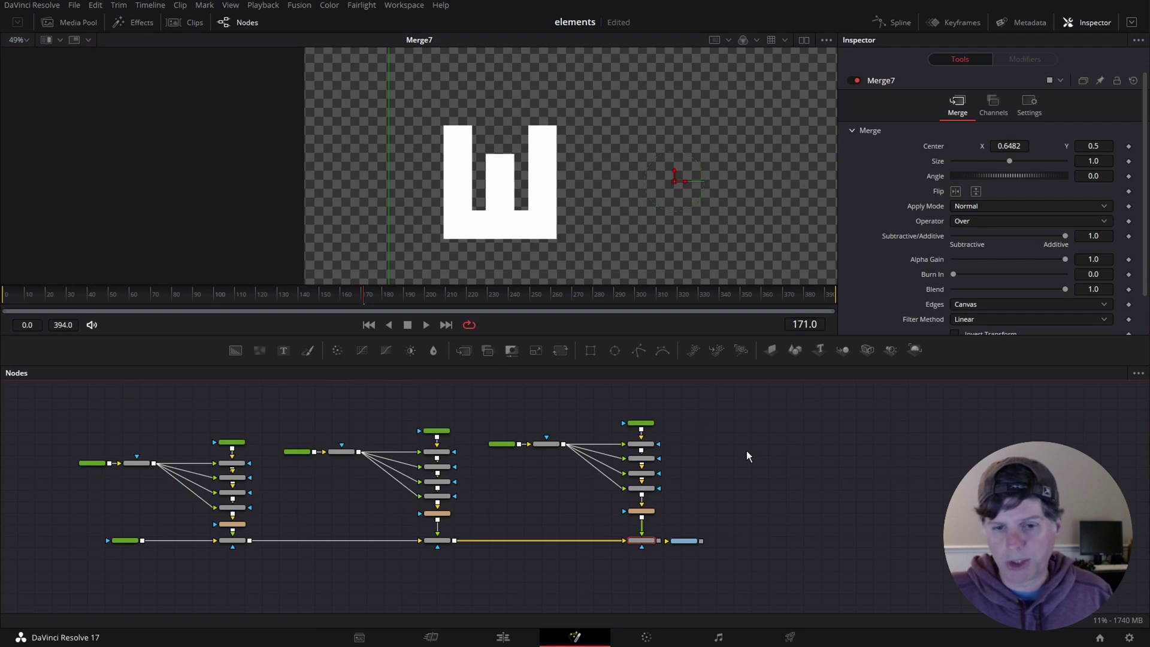
- Duplicate the second and third column node groups together and place the copies beyond the existing chain
drag(158, 403, 558, 523)
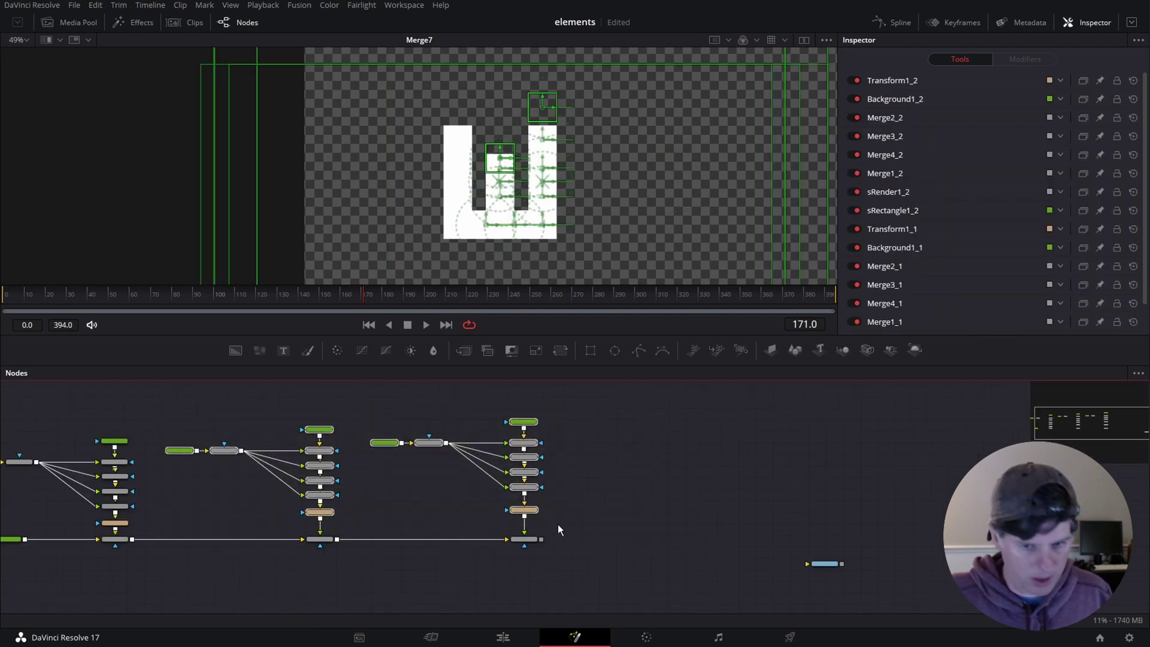
key(ctrl+c)
drag(691, 489, 381, 477)
key(ctrl+v)
drag(562, 504, 429, 504)
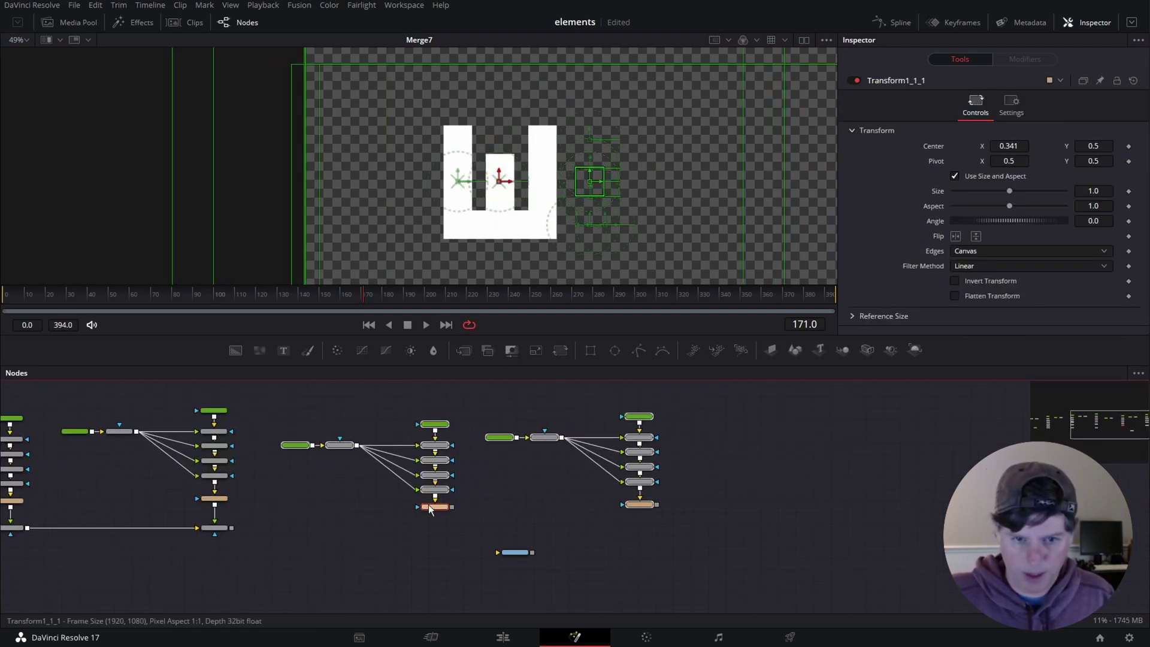
scroll(513, 503, up, 2)
scroll(513, 503, down, 2)
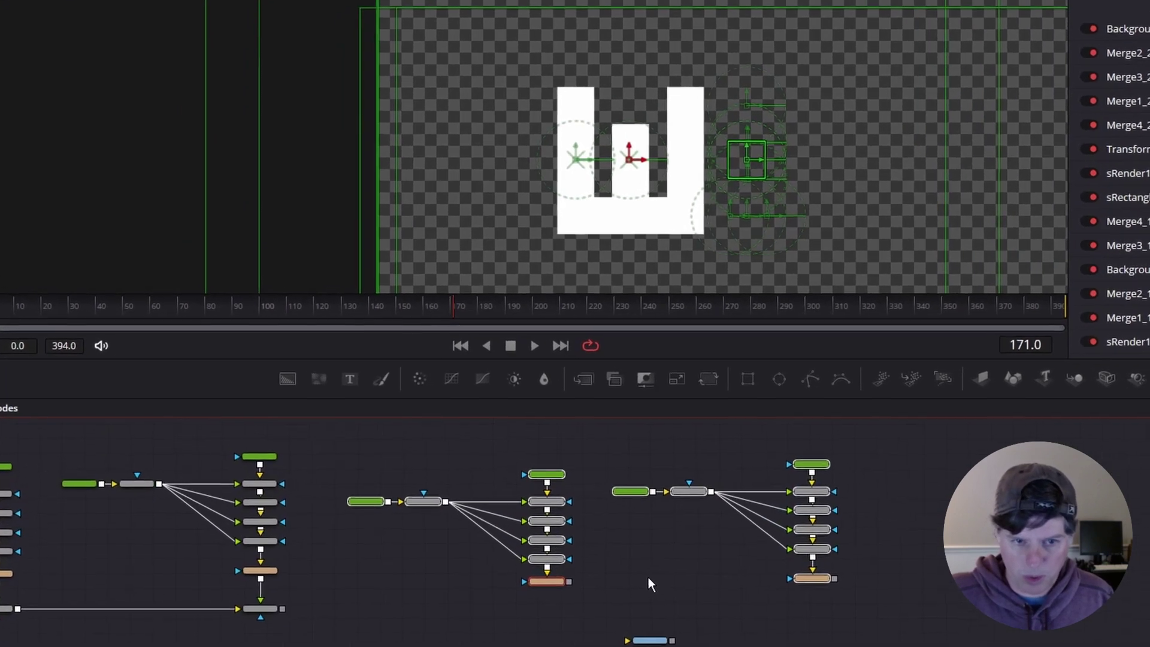
- Merge the duplicated columns with the W over a black Background and rearrange their squares into a J beside it
click(648, 576)
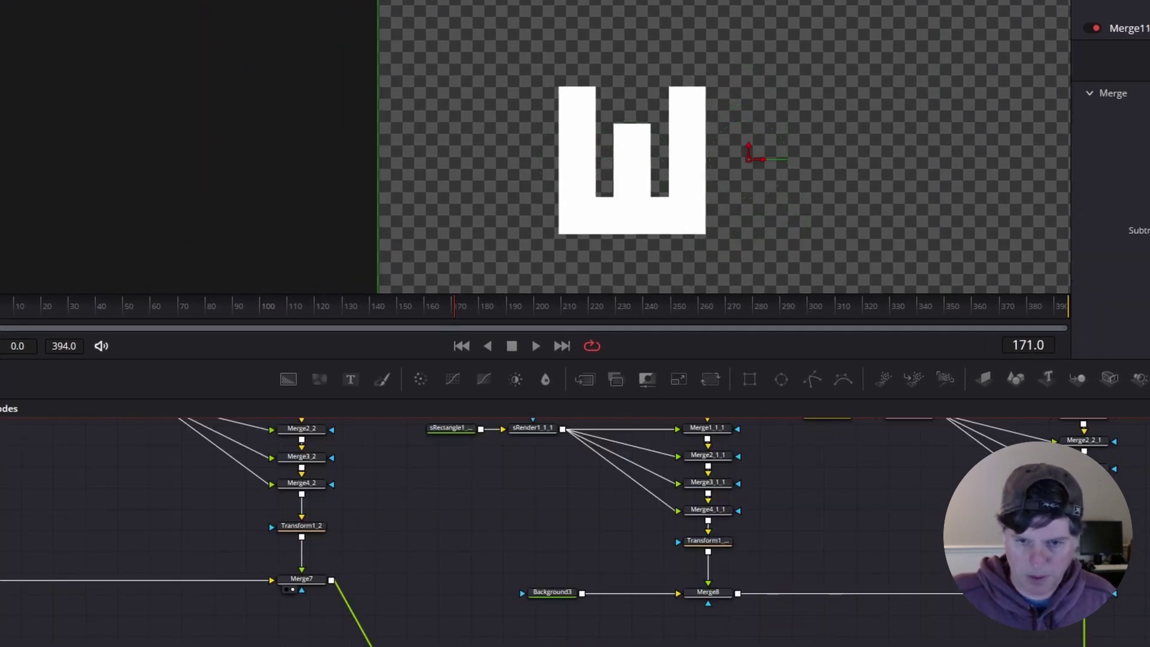
scroll(352, 527, down, 3)
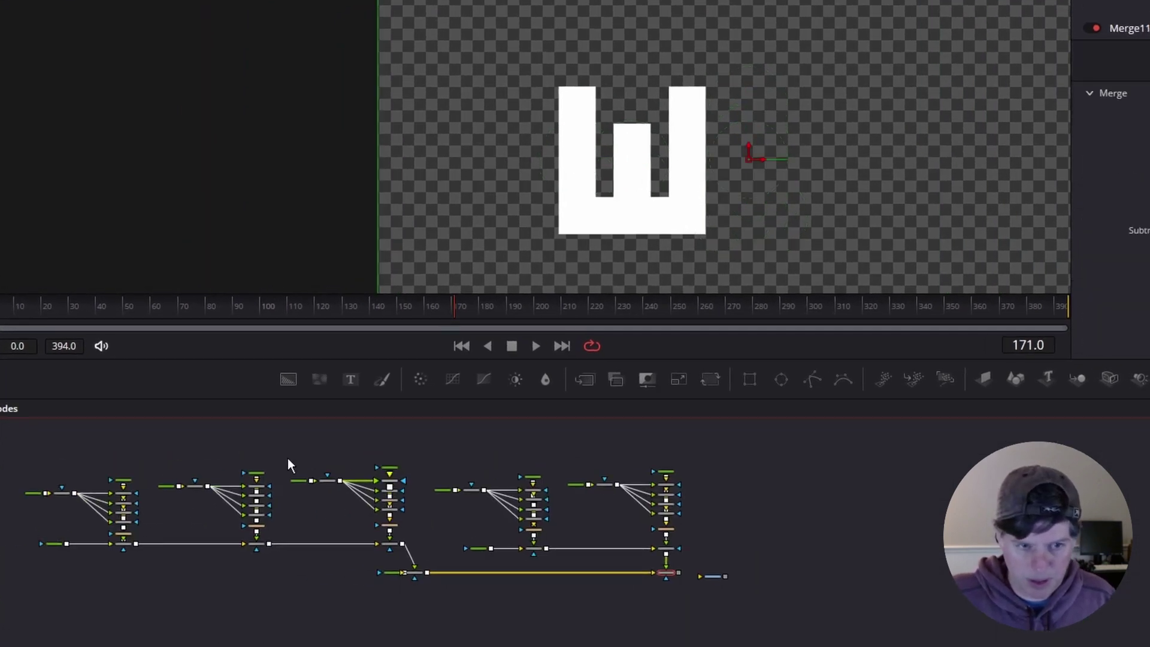
click(405, 573)
scroll(539, 593, up, 3)
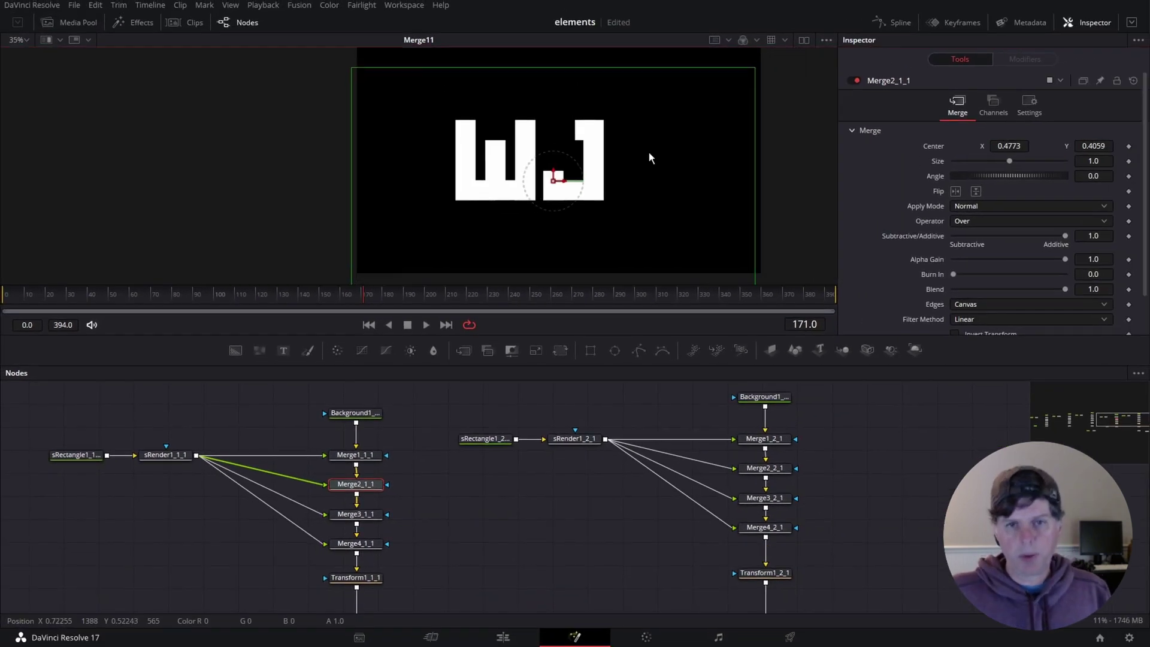
scroll(518, 539, down, 4)
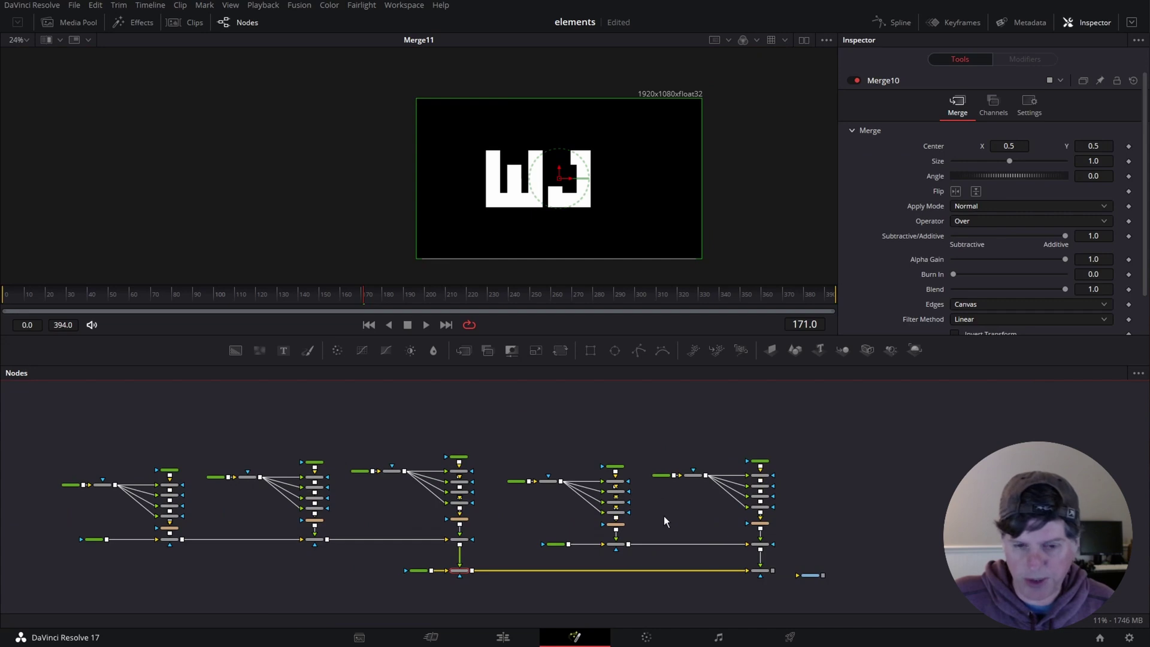
scroll(628, 544, up, 2)
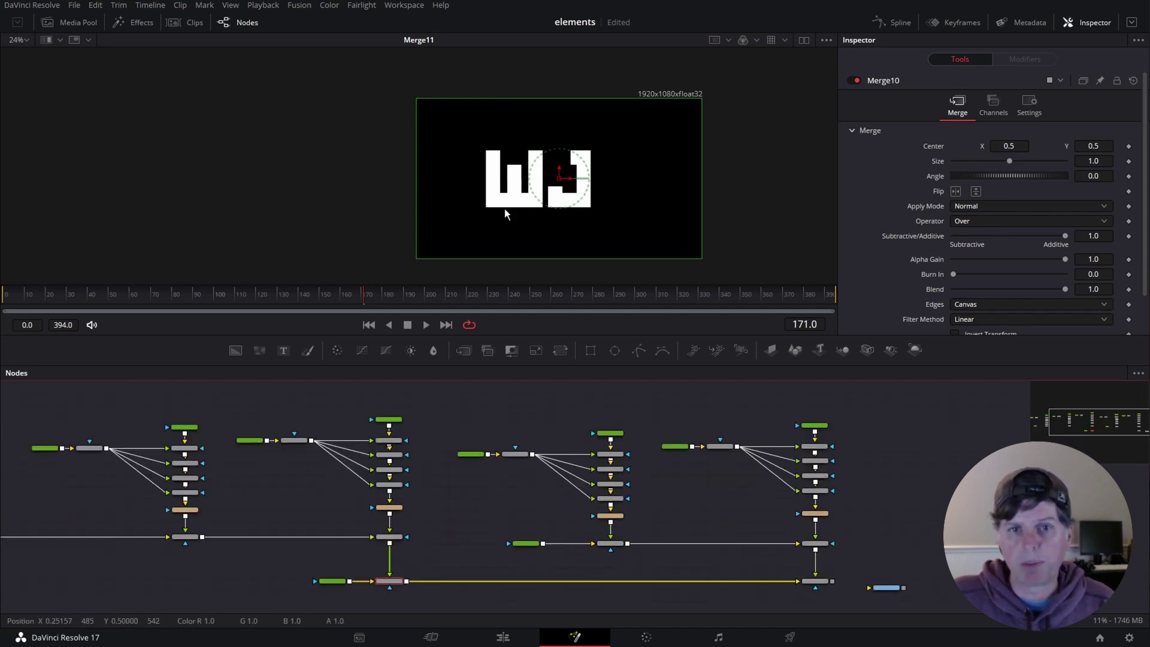
- Move MediaOut1 clear of the chain and add the JustBorder effect template to the node graph near Merge11
drag(843, 533, 632, 450)
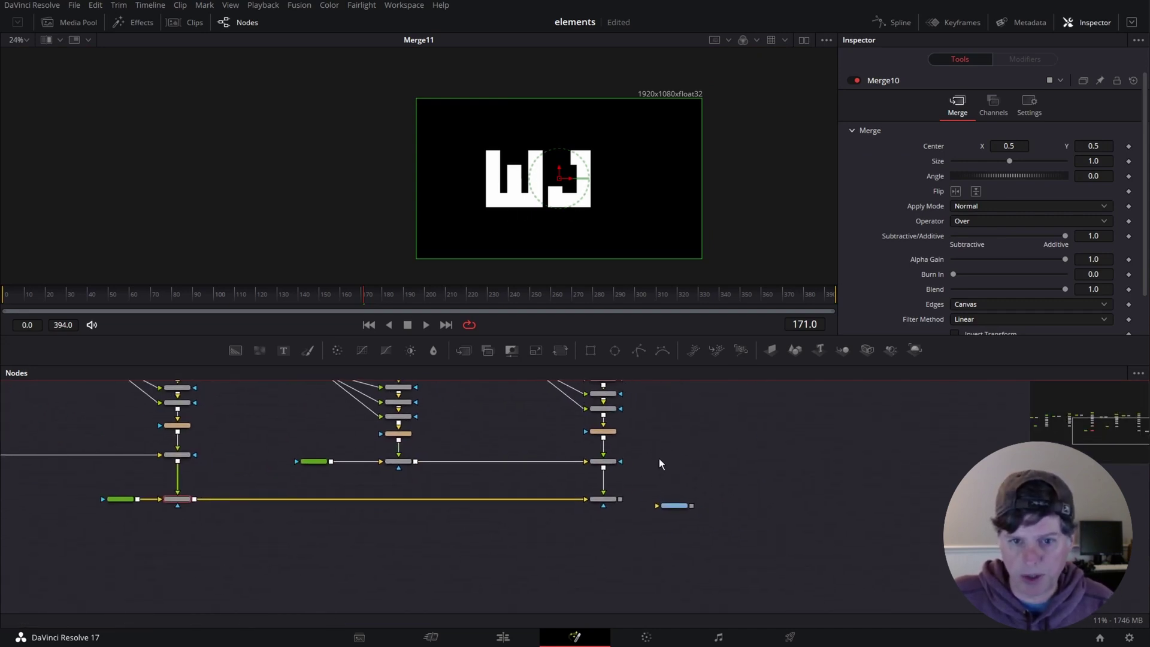
click(674, 506)
scroll(683, 467, up, 3)
click(134, 23)
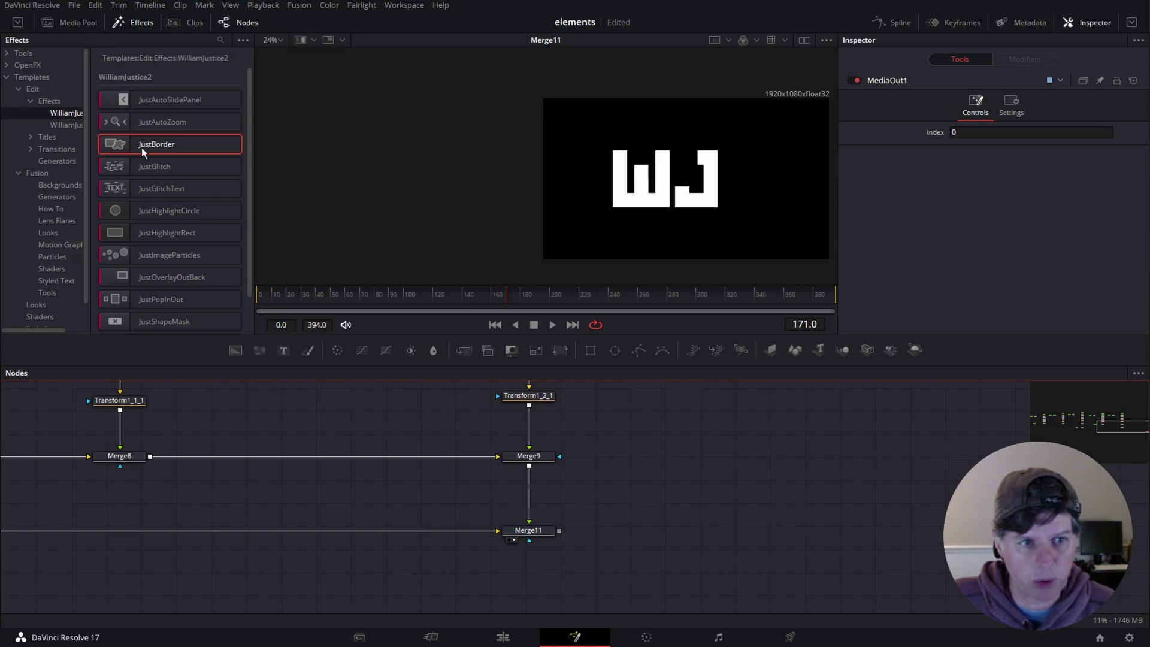
drag(126, 146, 233, 168)
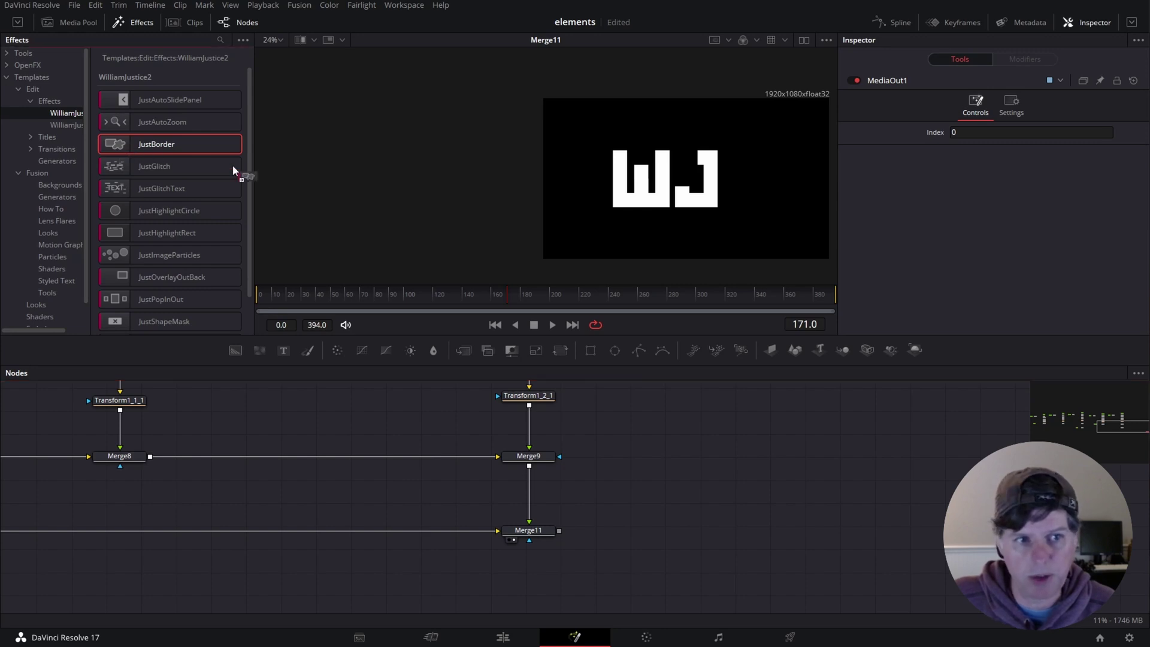
drag(630, 486, 631, 488)
- Show the Fusion Tools effect templates and move the JustBorder node farther from Merge11
click(20, 89)
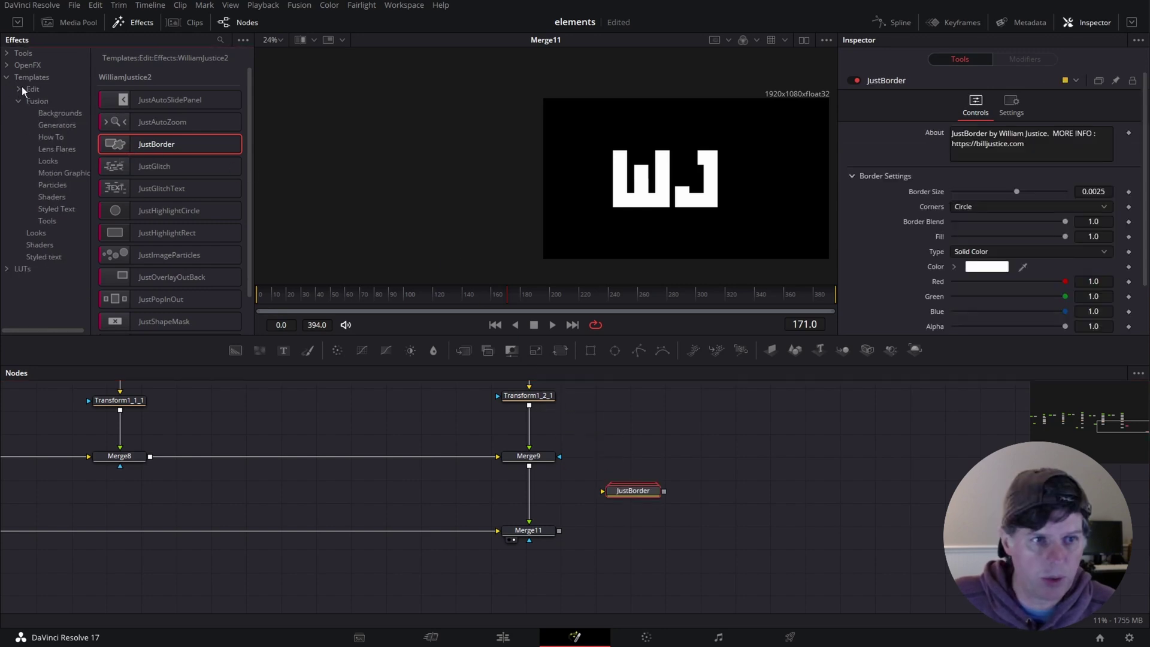
click(48, 220)
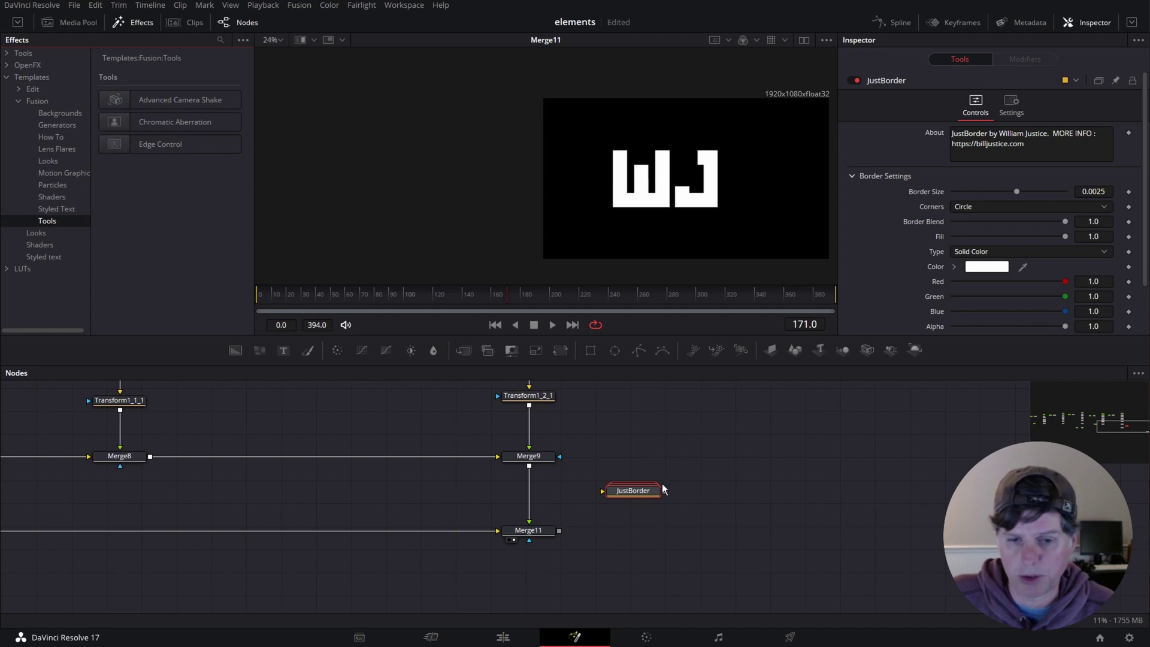
drag(662, 484, 592, 486)
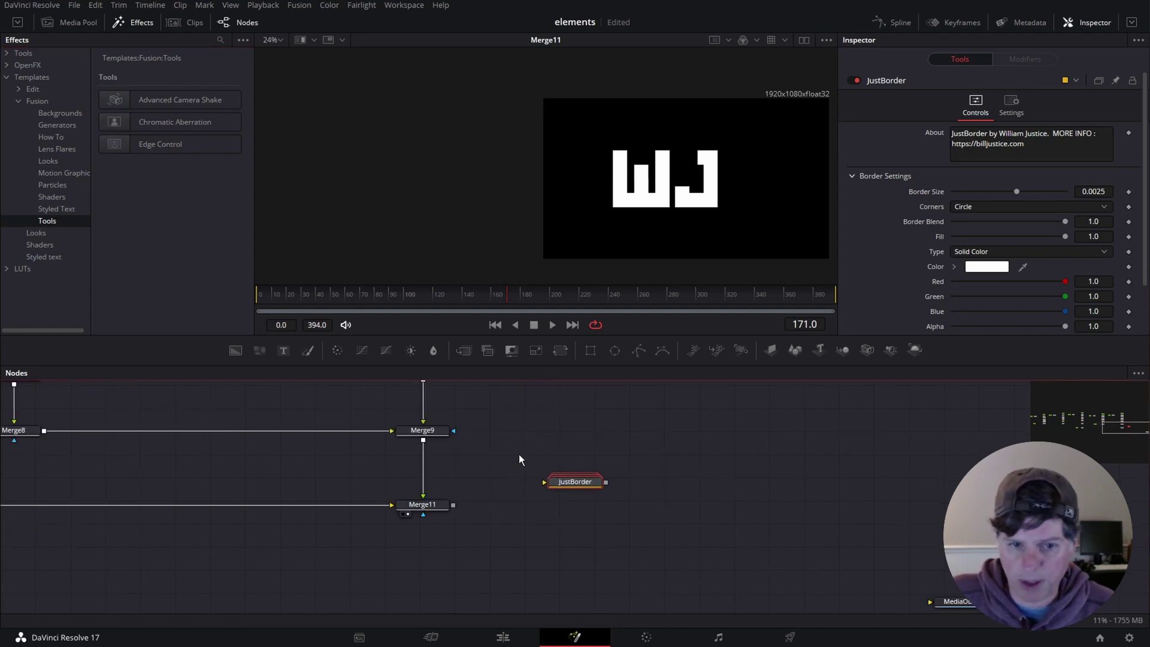
- Make Background4 fully transparent by setting its alpha to 0
click(422, 504)
drag(308, 476, 604, 480)
drag(298, 475, 594, 477)
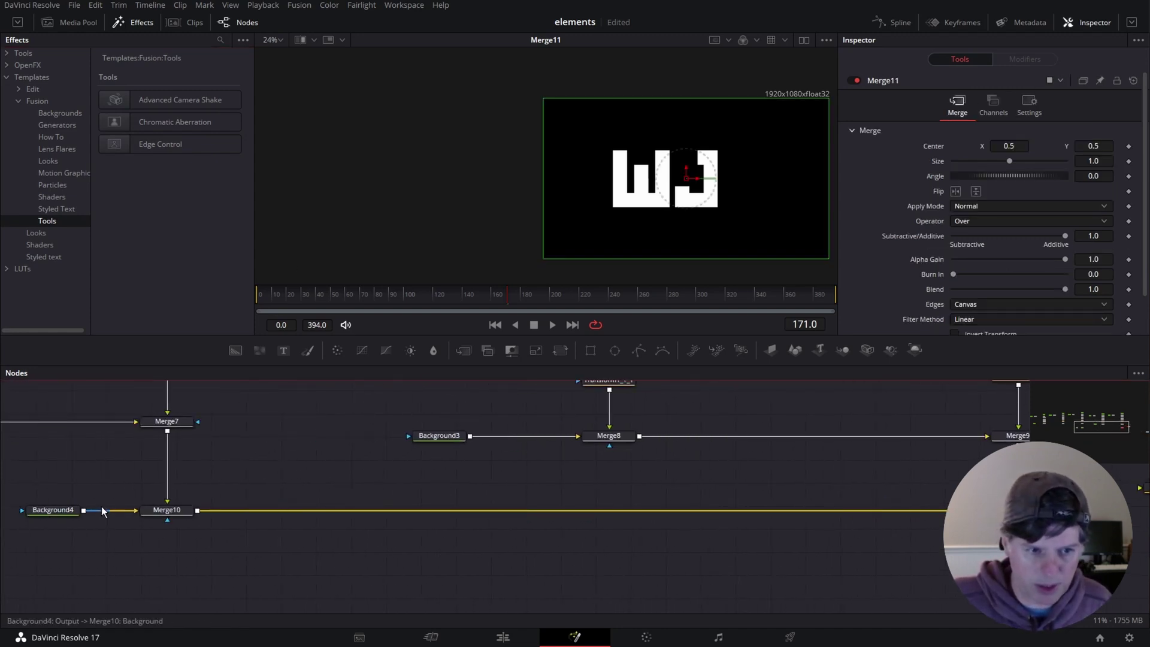
click(81, 510)
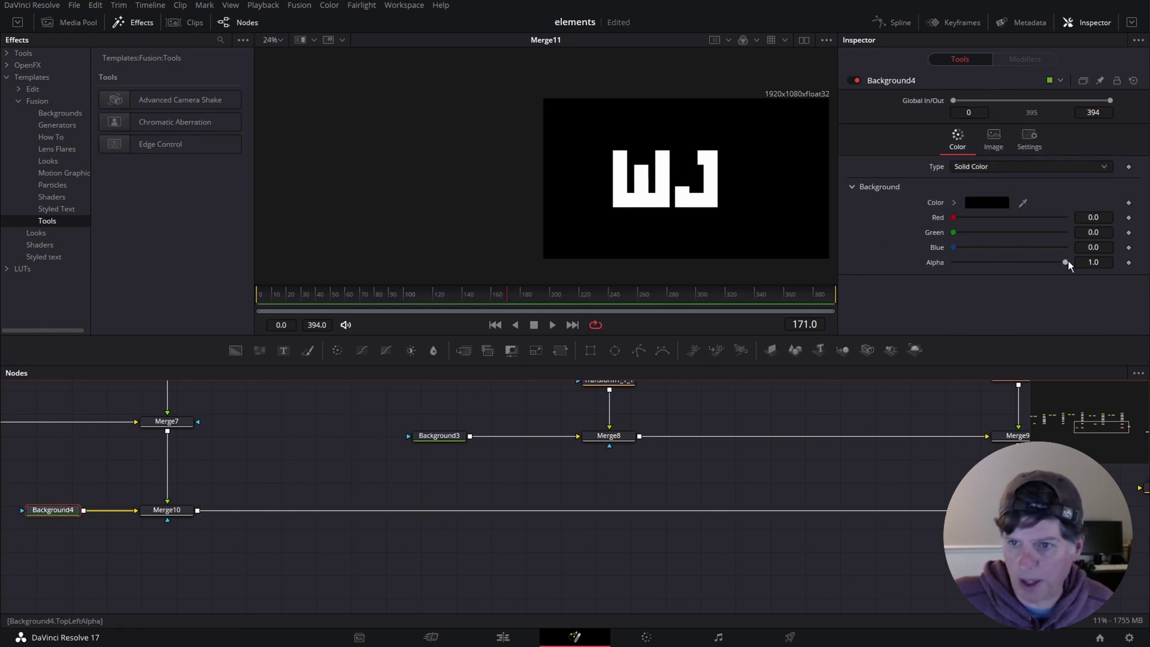
drag(1065, 262, 932, 264)
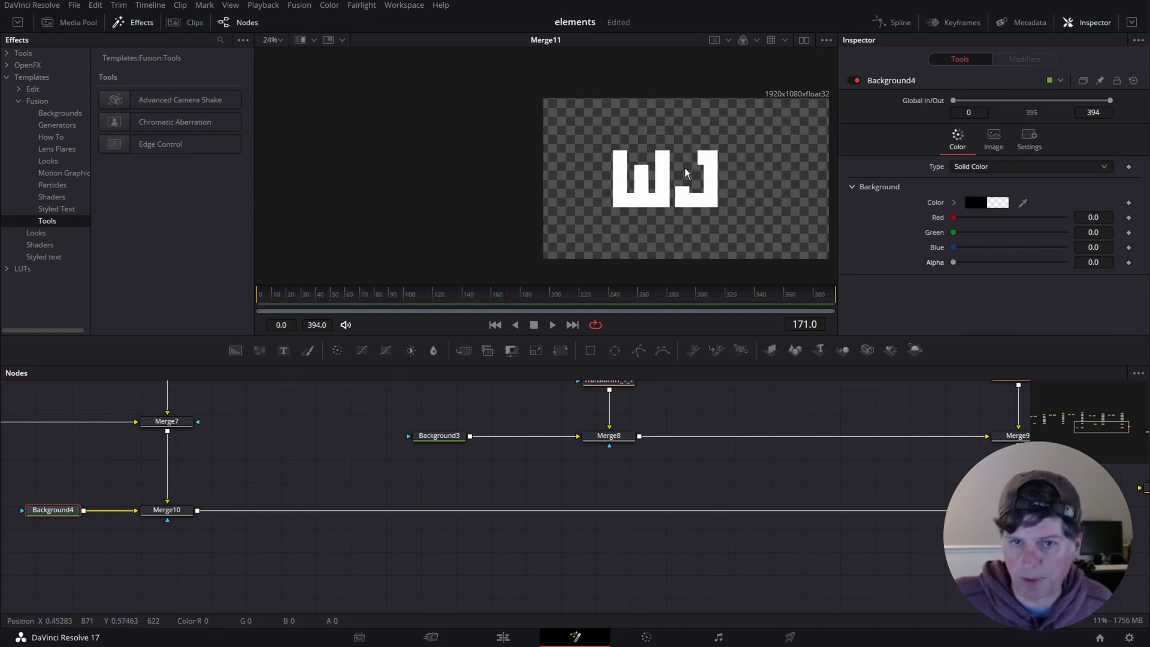
- Connect Merge11's output to the JustBorder node and display JustBorder in the viewer, enlarging the view of the WJ
scroll(656, 464, right, 6)
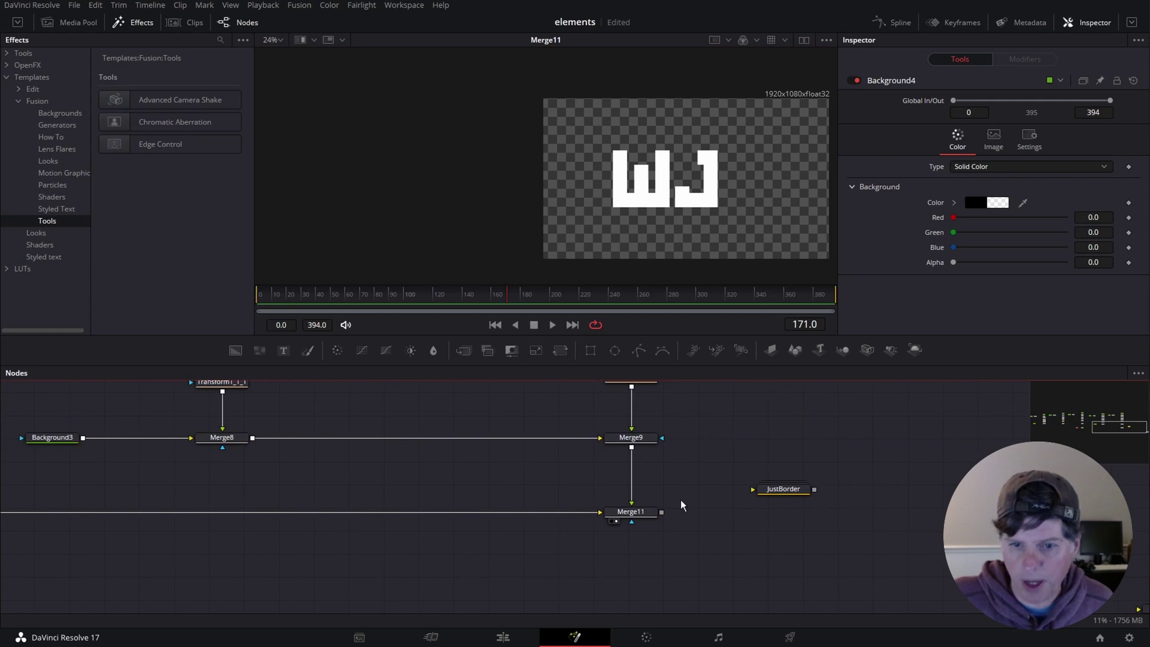
drag(661, 512, 786, 519)
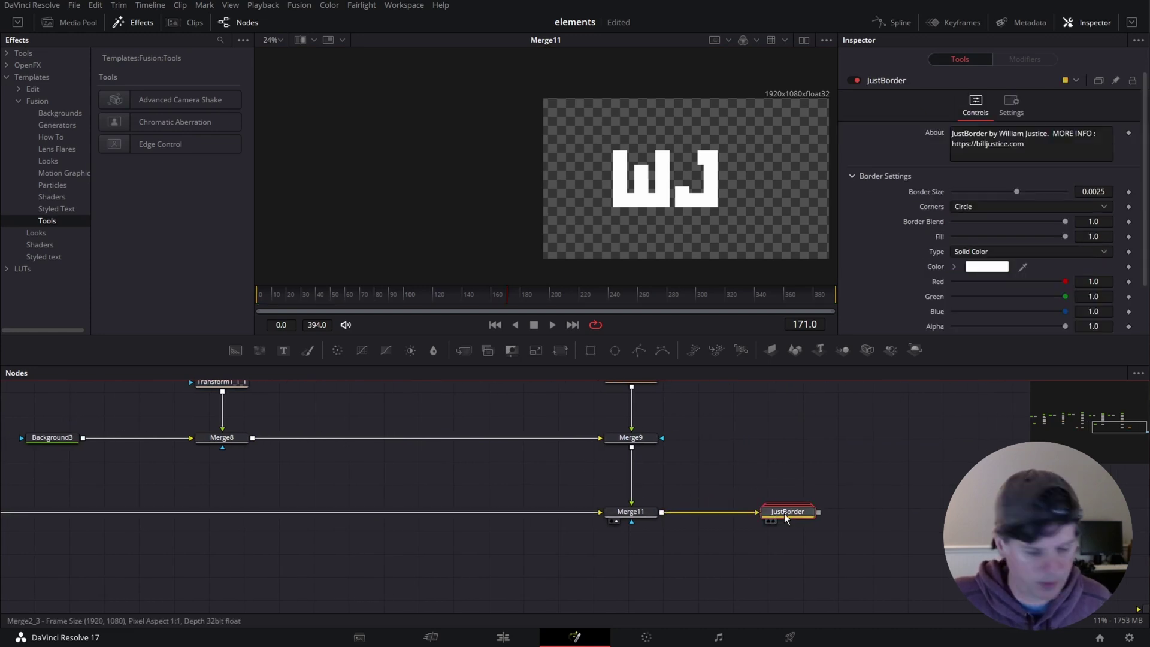
key(2)
scroll(737, 182, up, 3)
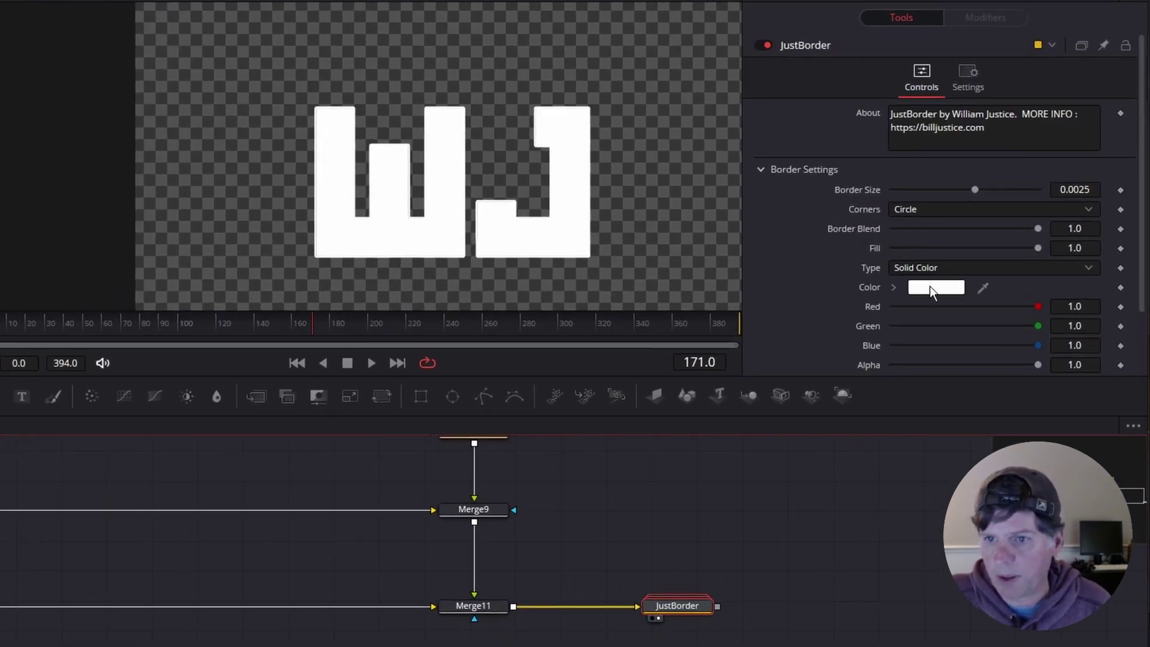
- Try red #ff0000 as the JustBorder colour and return it to white
click(930, 285)
click(561, 224)
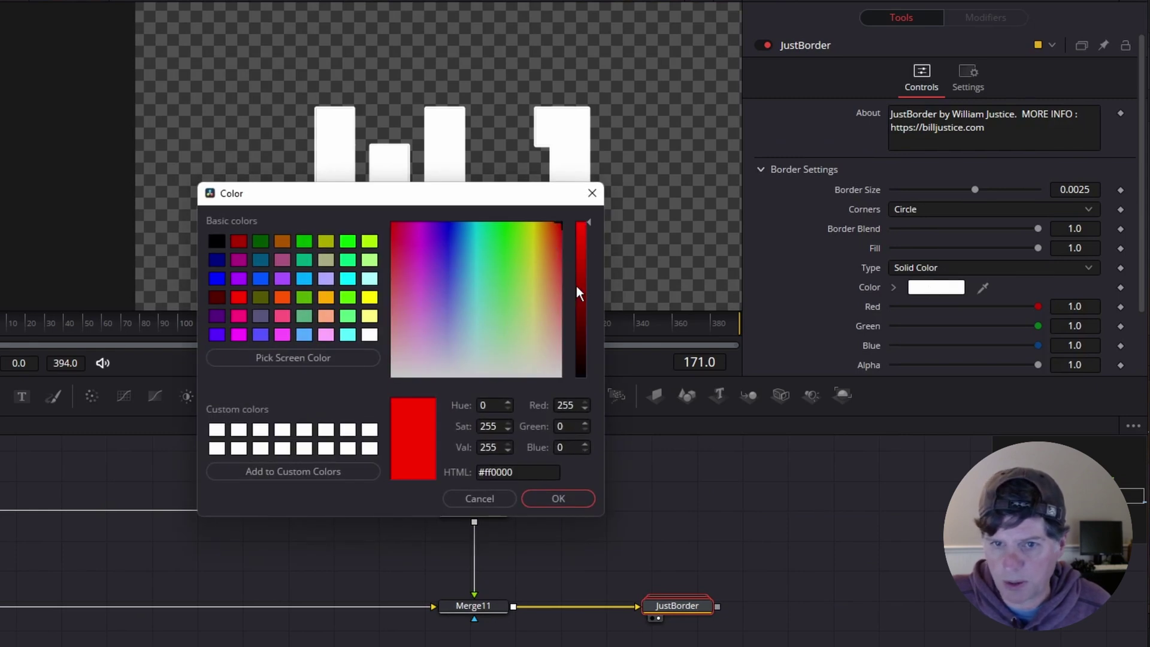
click(558, 498)
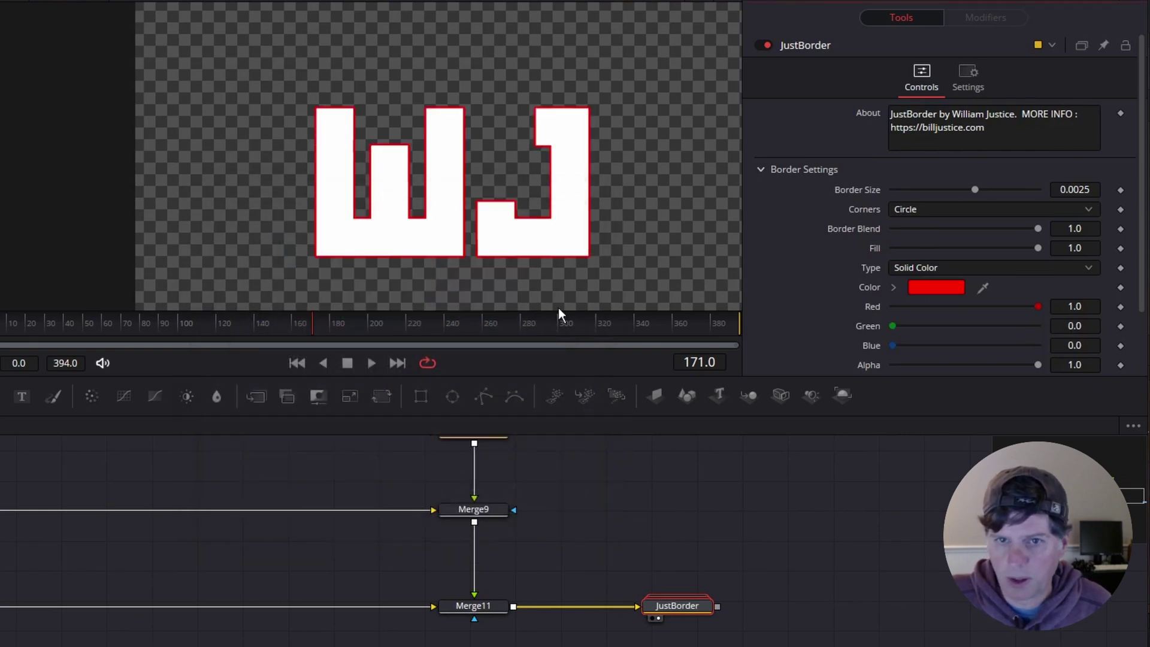
click(931, 285)
click(557, 497)
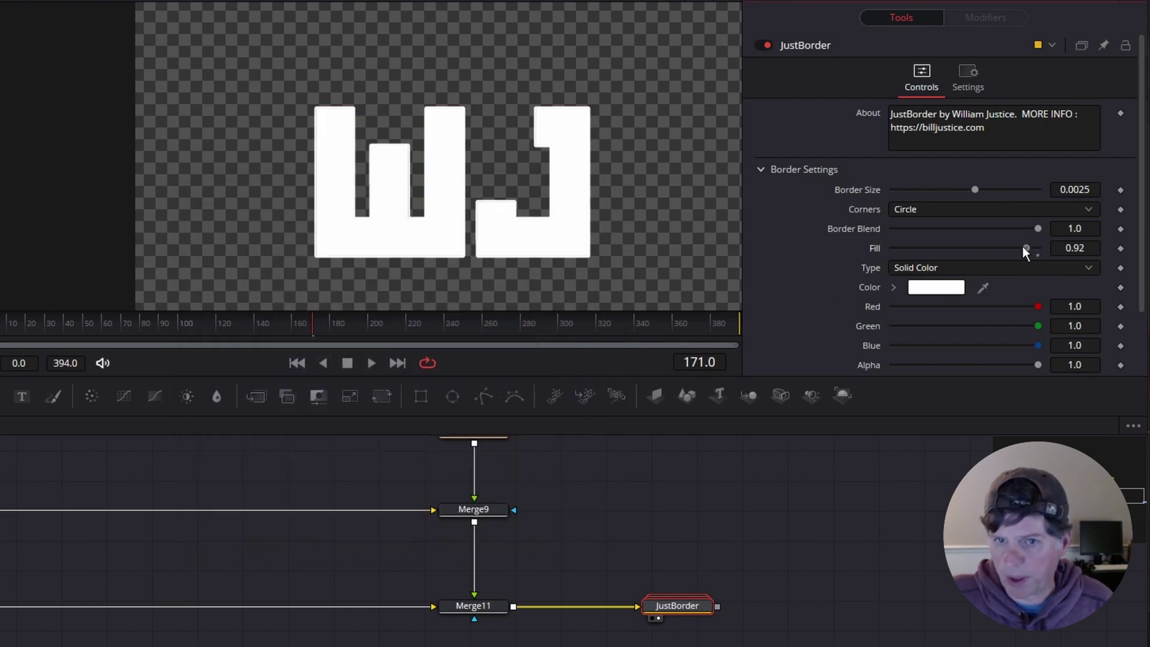
- Set JustBorder's fill to 0 and border size to 0.0047, and append a SoftGlow with red scale 2.0, green scale 0.0 and blue scale 1.337
drag(1023, 246, 838, 243)
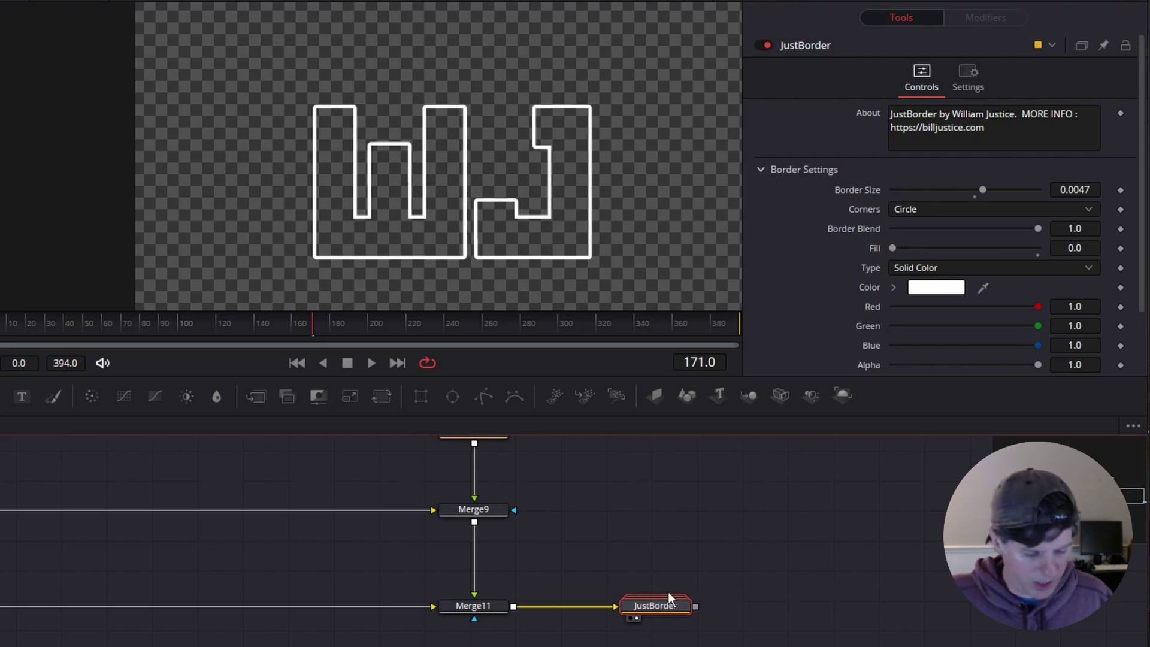
key(shift+space)
text(soft)
key(Return)
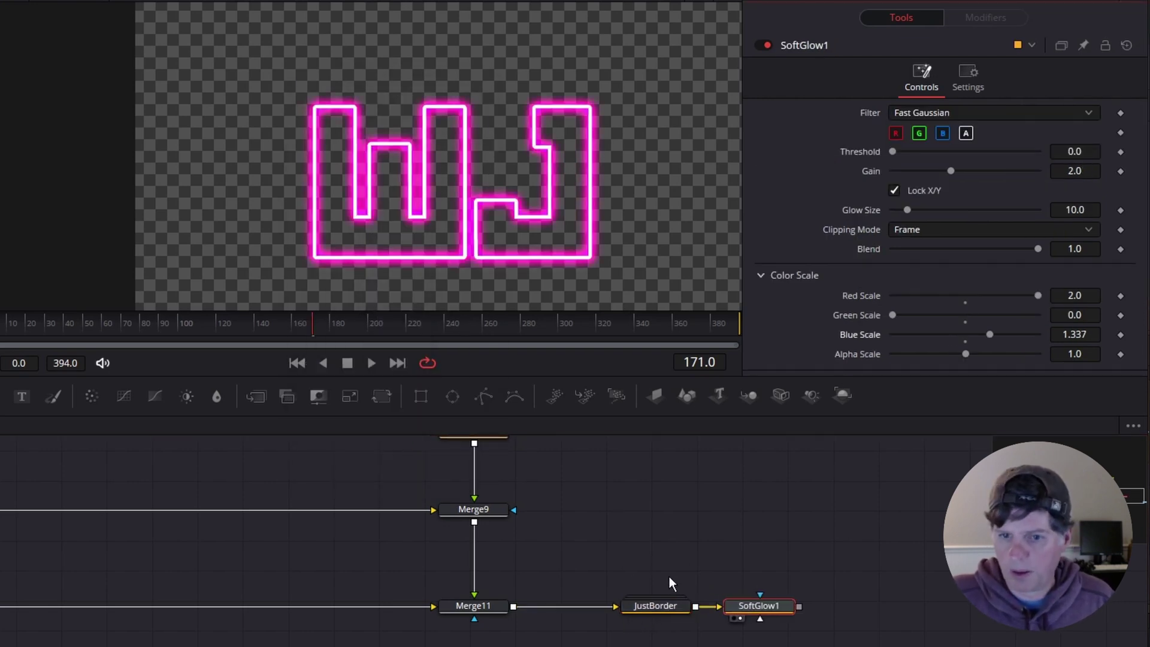
- Reduce JustBorder's border size slightly and soften SoftGlow1 to gain 1.337 and glow size 6.4
click(658, 604)
drag(982, 189, 973, 188)
click(759, 605)
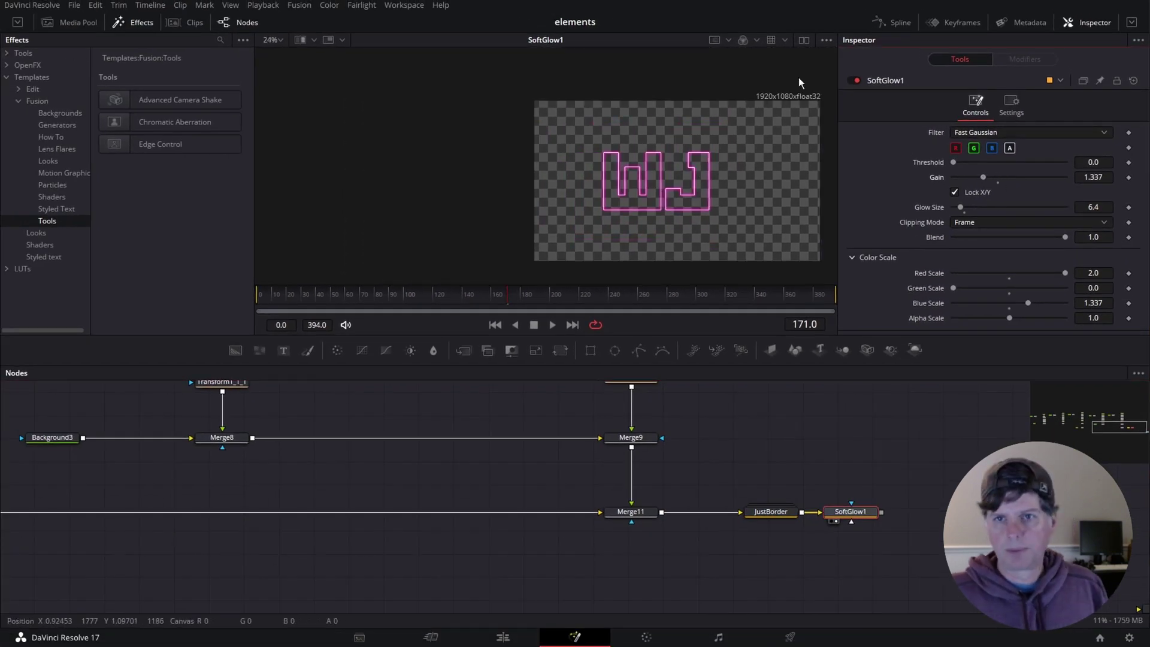
scroll(548, 167, up, 3)
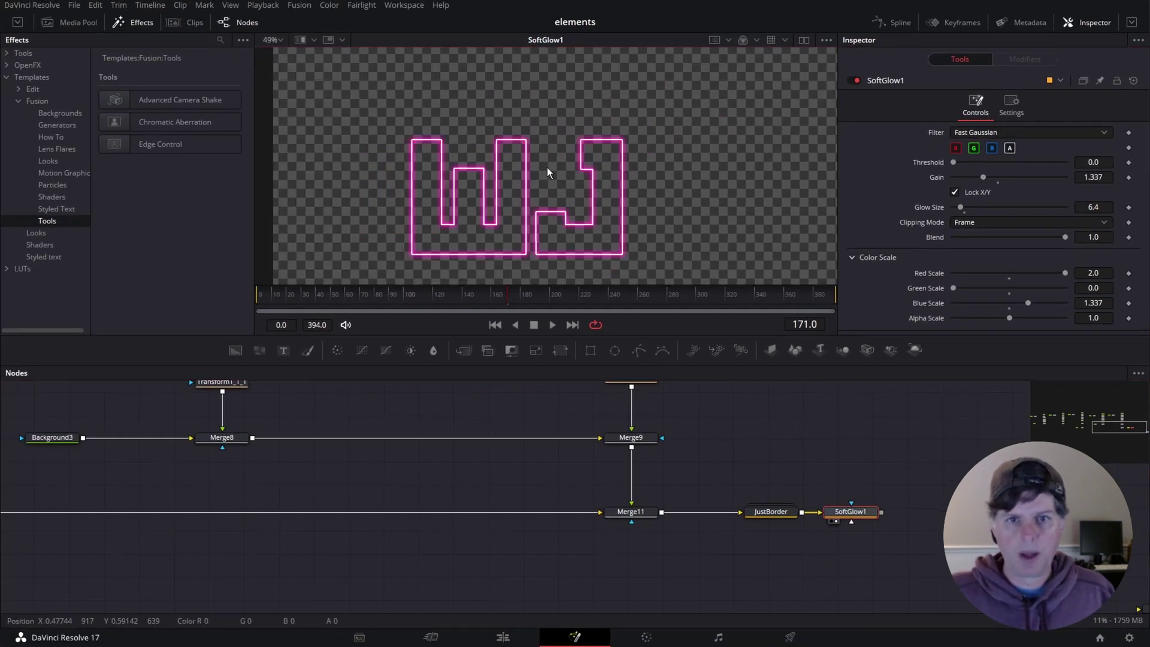
scroll(569, 171, down, 2)
- Examine the column node groups back to the first one, focusing on sRender1's links to its four merges at frame 0
drag(463, 414, 609, 486)
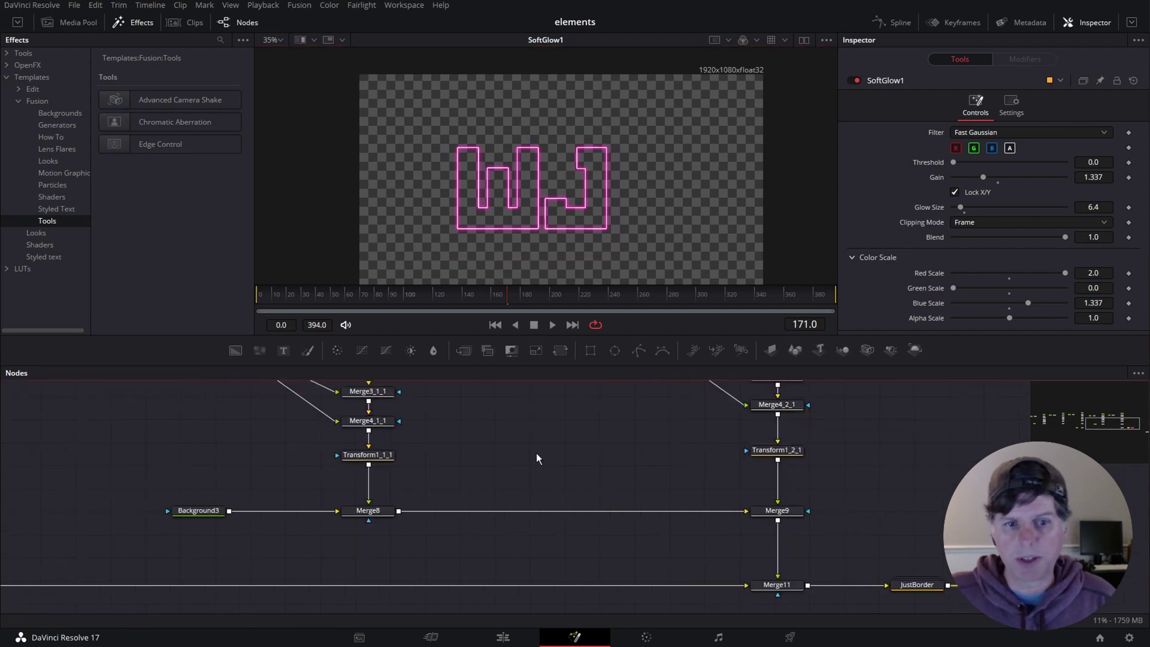
drag(536, 453, 614, 476)
drag(482, 451, 793, 510)
drag(349, 469, 656, 542)
scroll(476, 520, up, 10)
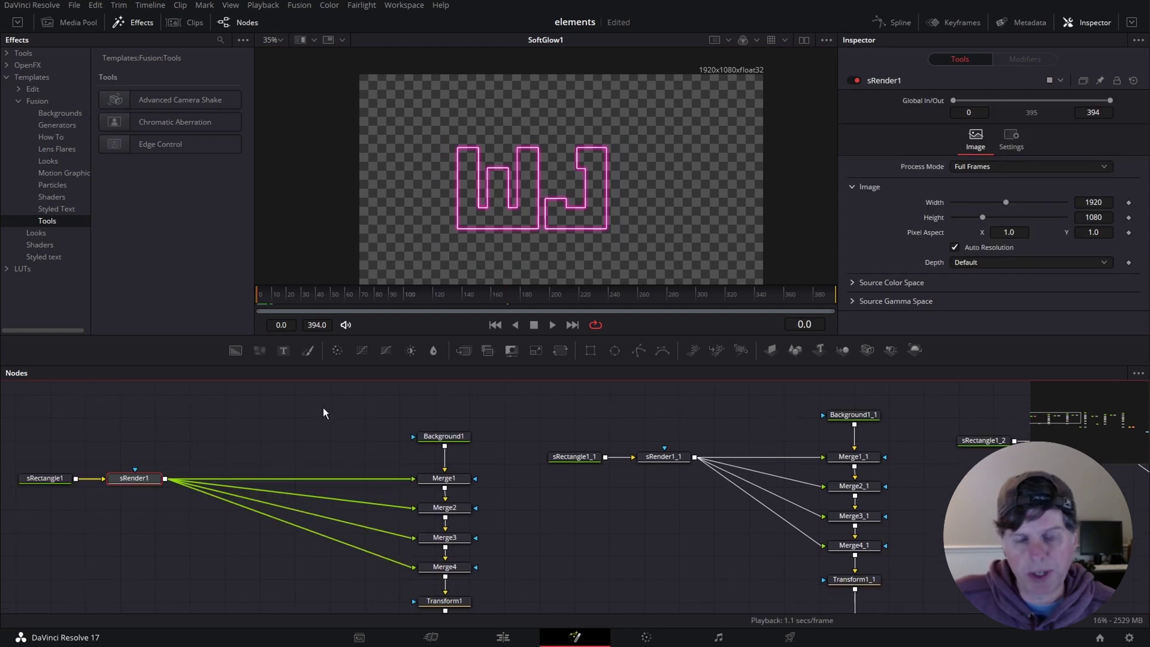
scroll(350, 451, down, 5)
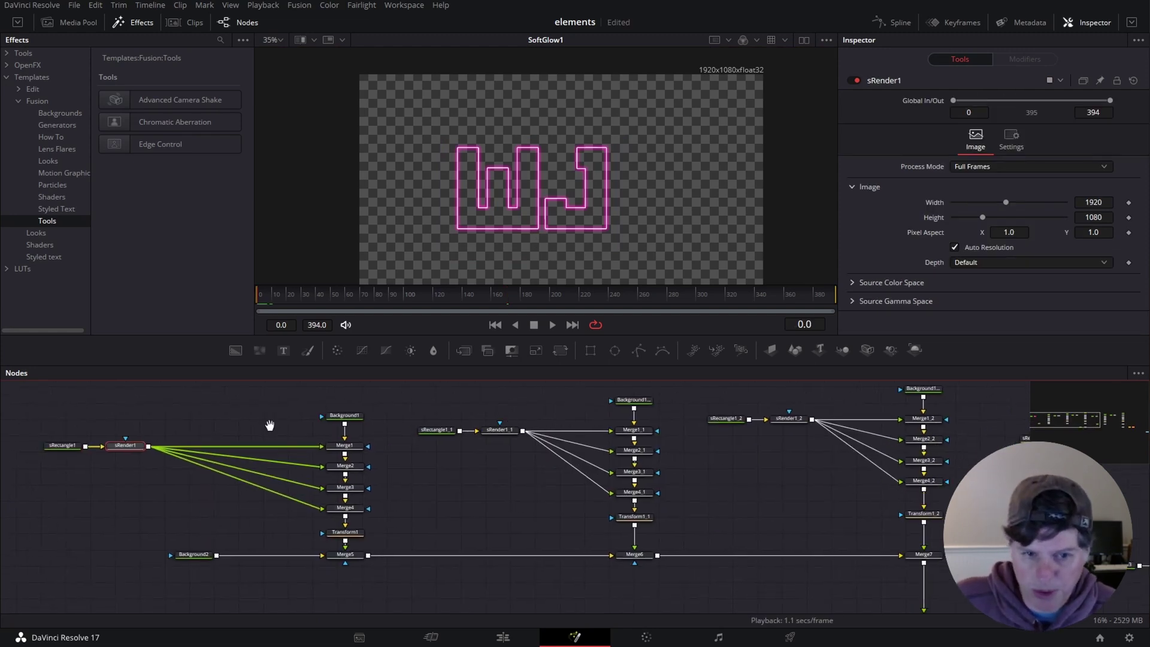
scroll(810, 447, down, 3)
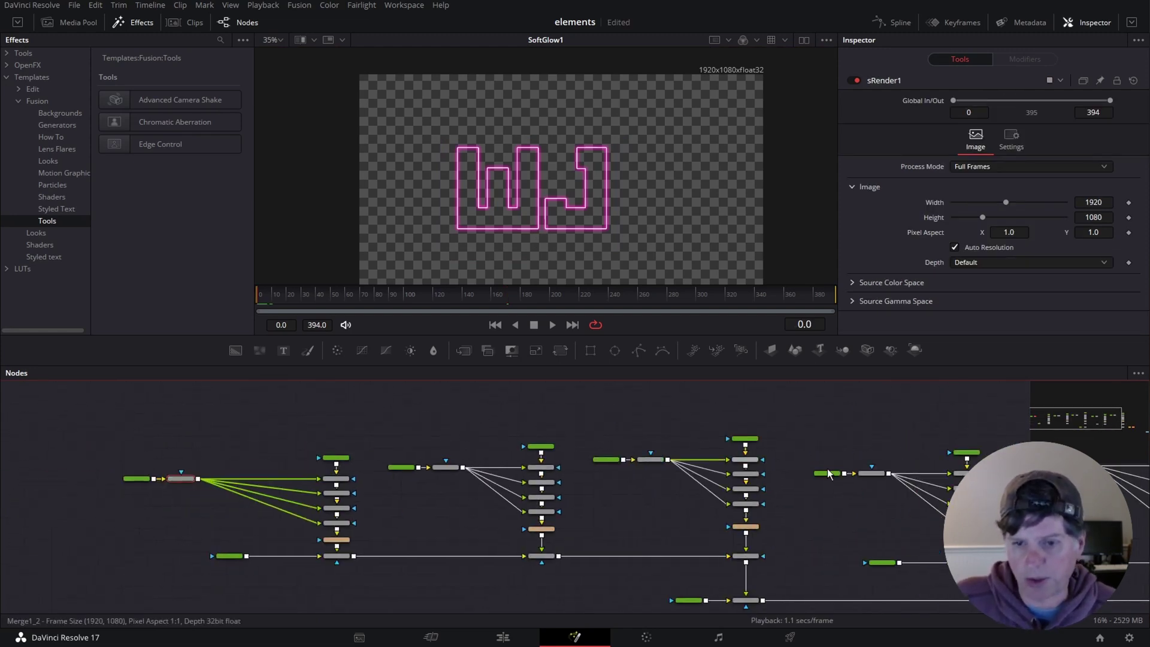
scroll(426, 460, up, 5)
drag(263, 485, 486, 447)
scroll(610, 455, up, 3)
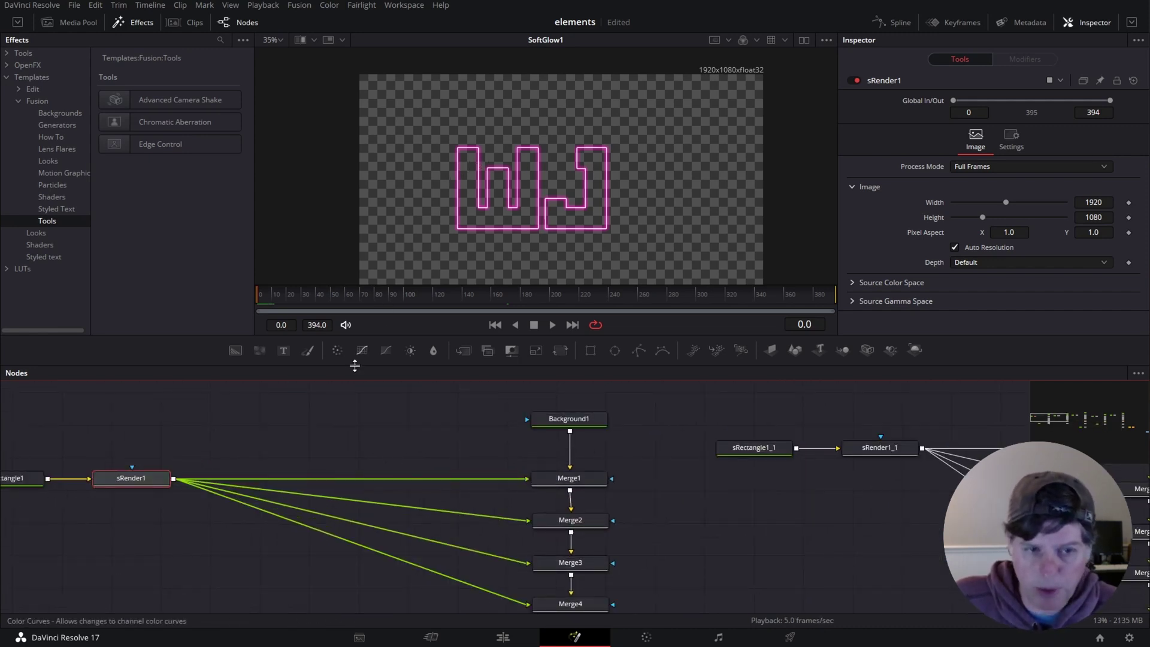
scroll(330, 404, down, 2)
scroll(339, 423, up, 3)
scroll(328, 410, down, 2)
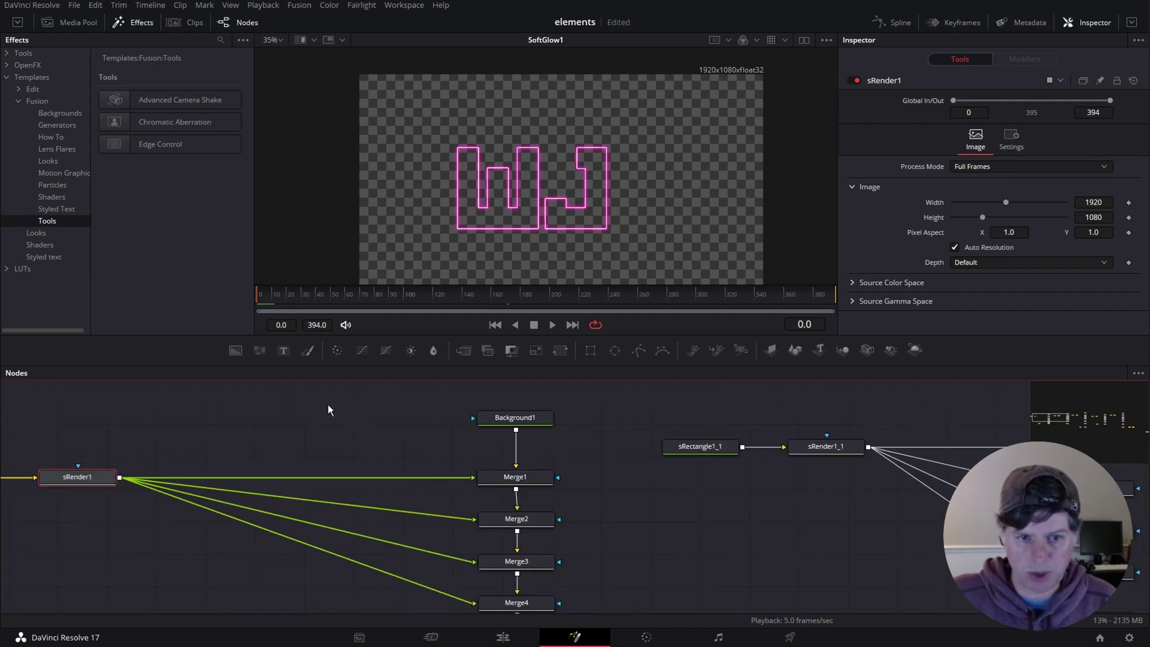
- Insert two Transform nodes in series between sRender1 and Merge1 and space them apart
drag(560, 350, 296, 482)
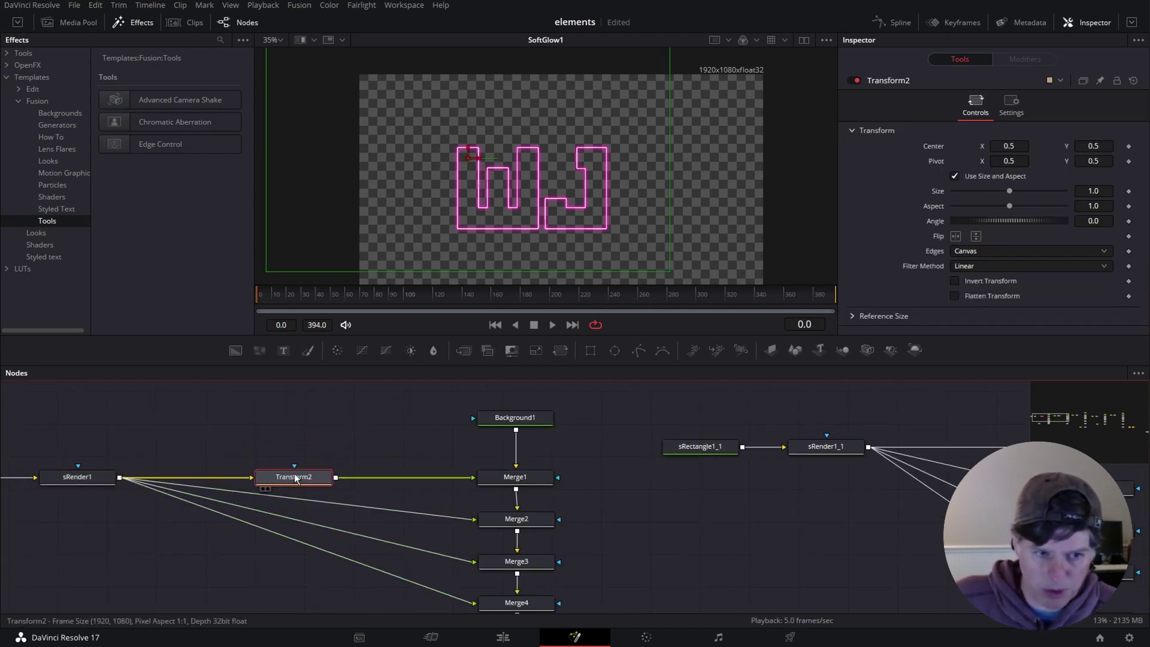
drag(462, 435, 407, 482)
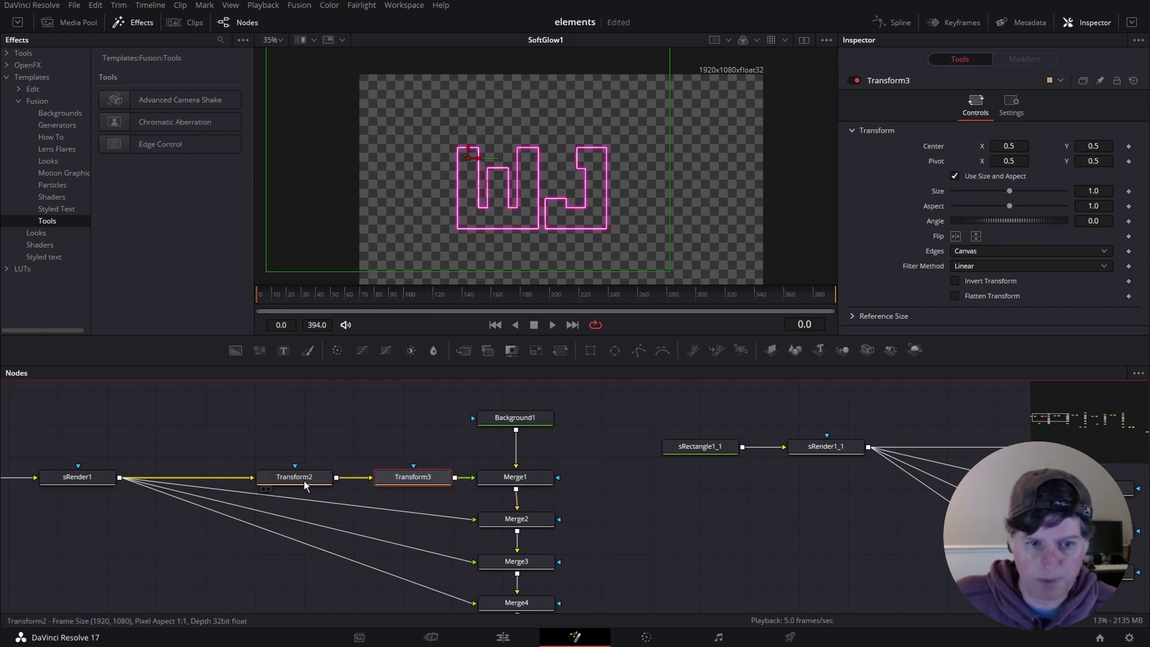
drag(305, 484, 313, 484)
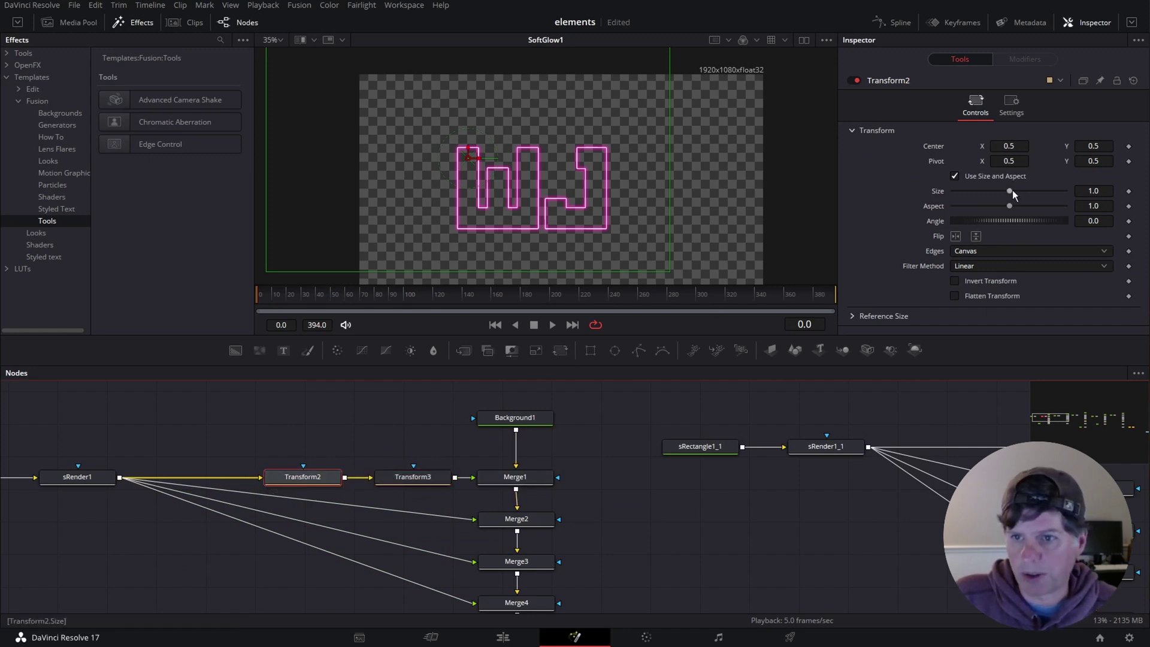
- Test Transform2's size at 0.73 and Transform3's center X on the first square, and restore both to their defaults
drag(1010, 191, 994, 192)
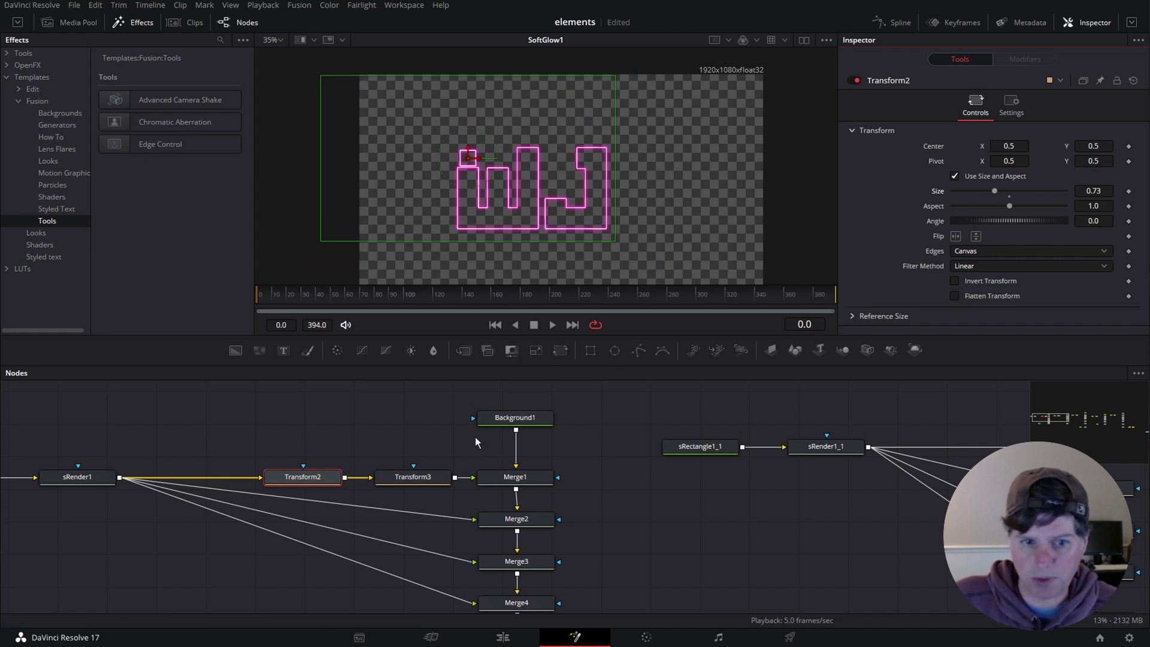
click(426, 477)
mouse_move(1027, 148)
mouse_down()
mouse_move(986, 147)
mouse_move(1010, 147)
mouse_up()
click(320, 481)
double_click(936, 190)
click(412, 477)
click(934, 148)
key(ctrl+z)
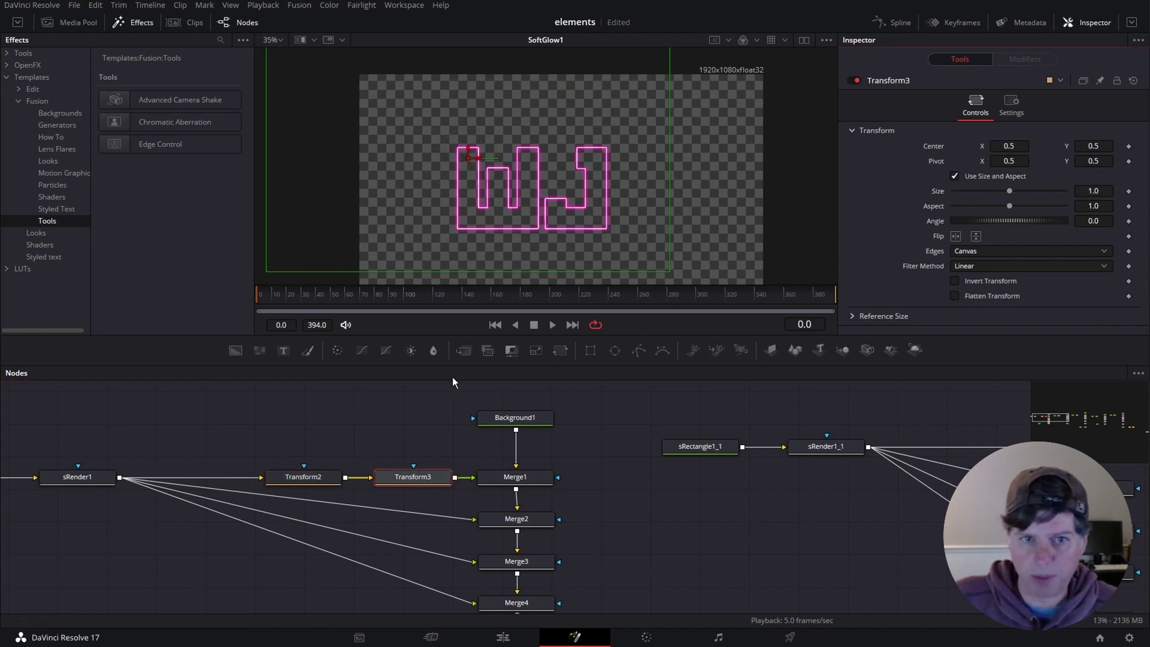
- Keyframe Transform2's size from 0.0 at frame 0 to 1.0 at frame 5
click(311, 483)
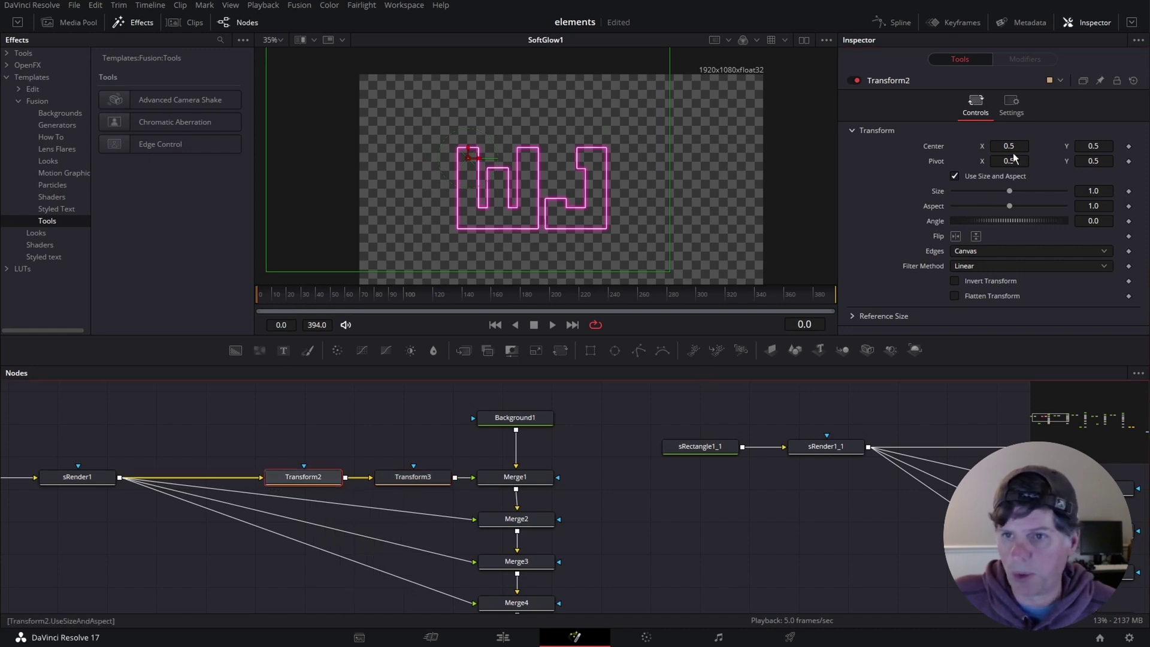
drag(1010, 189, 945, 191)
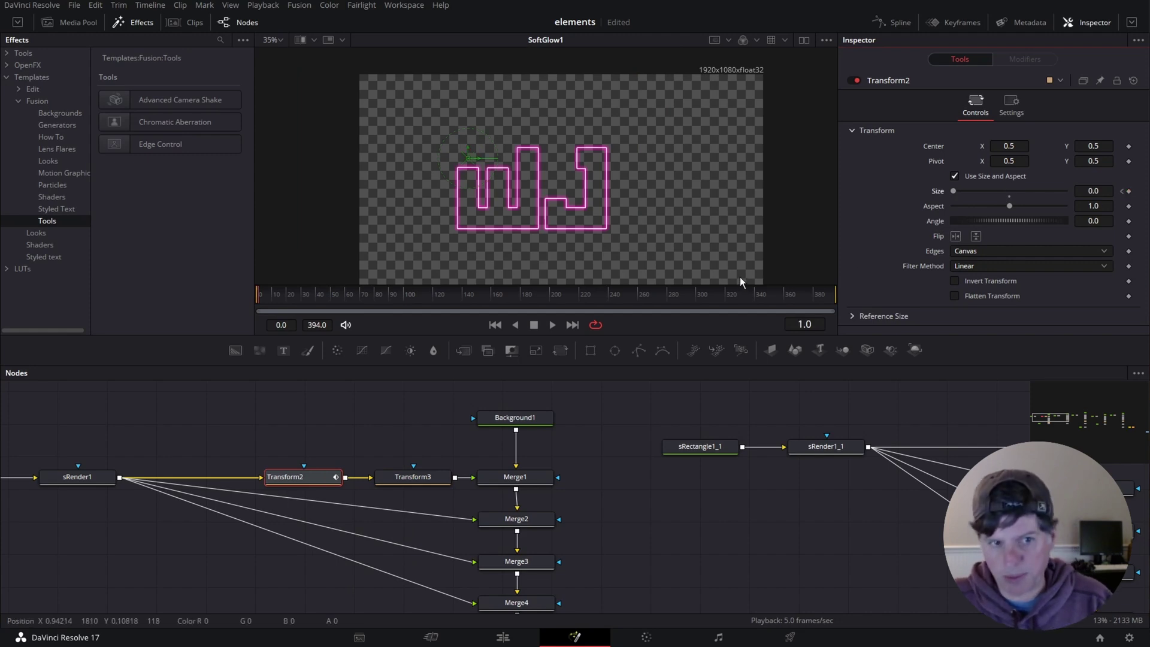
click(1008, 196)
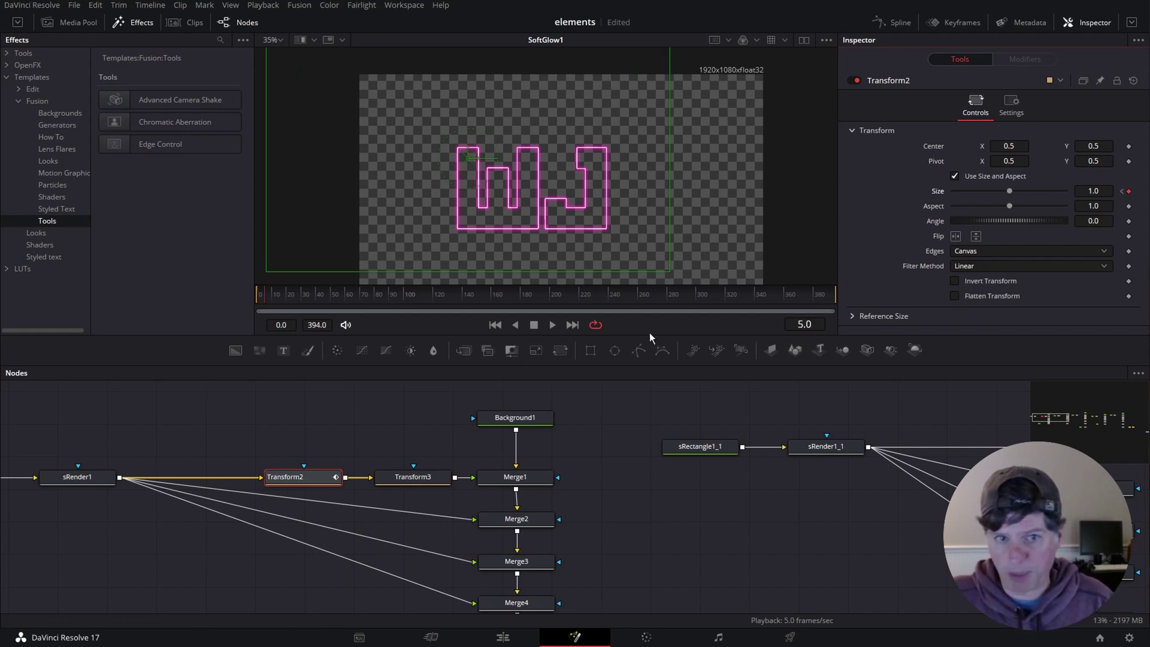
click(259, 298)
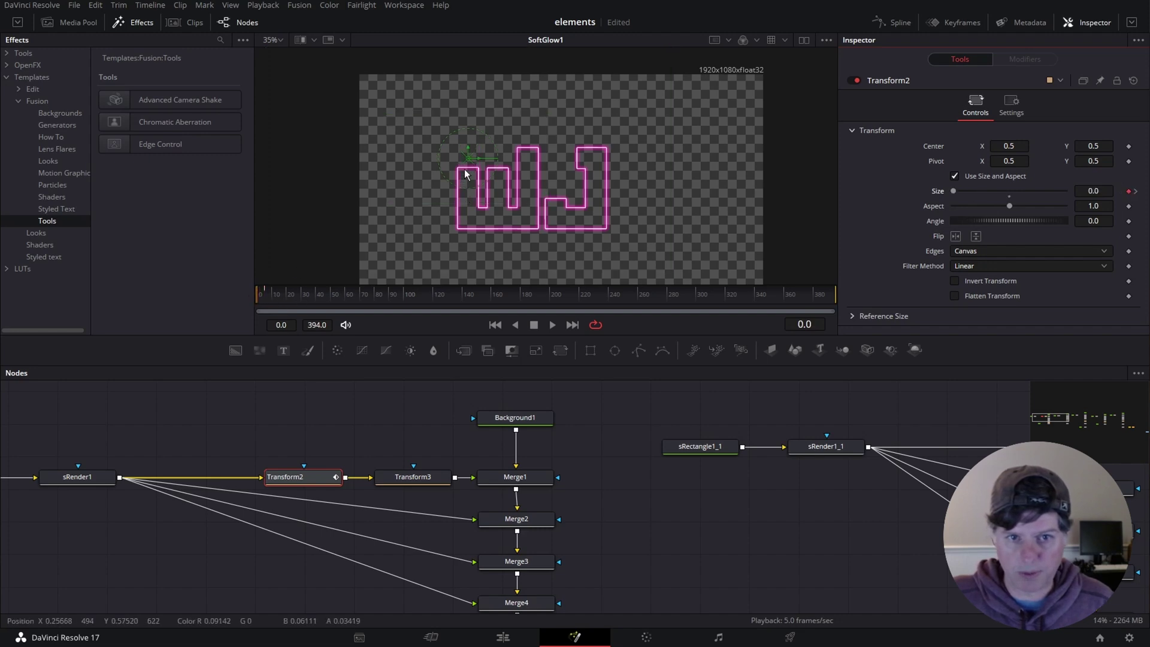
- Keyframe Transform3's center at frame 6 with X set to 0.3
click(412, 476)
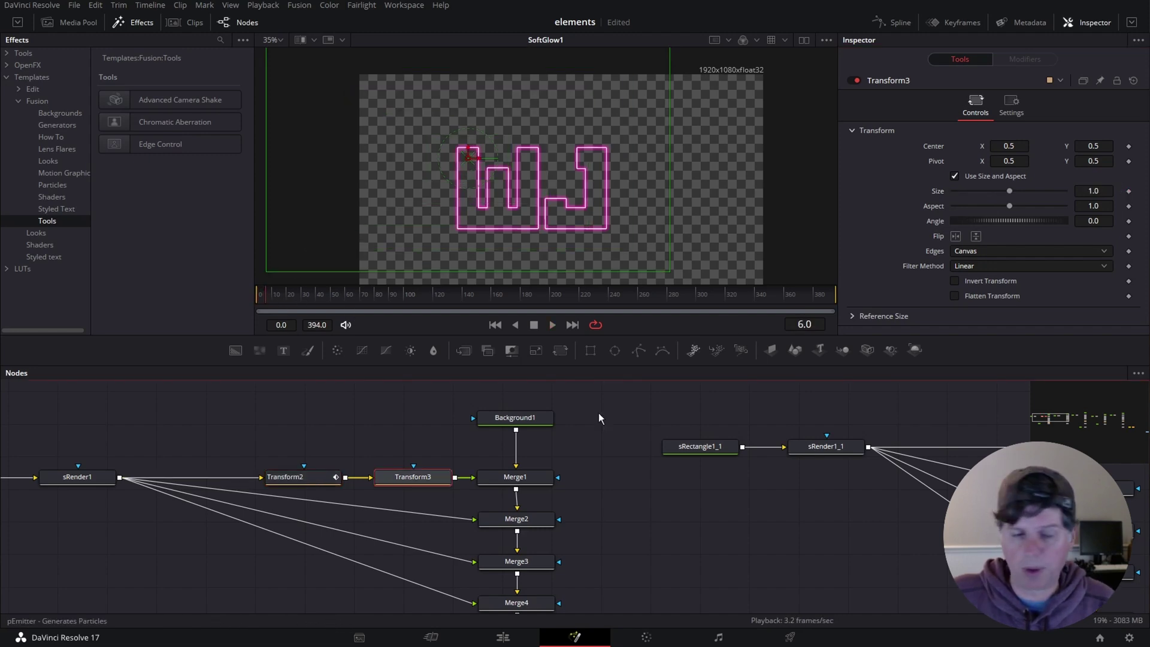
click(1128, 146)
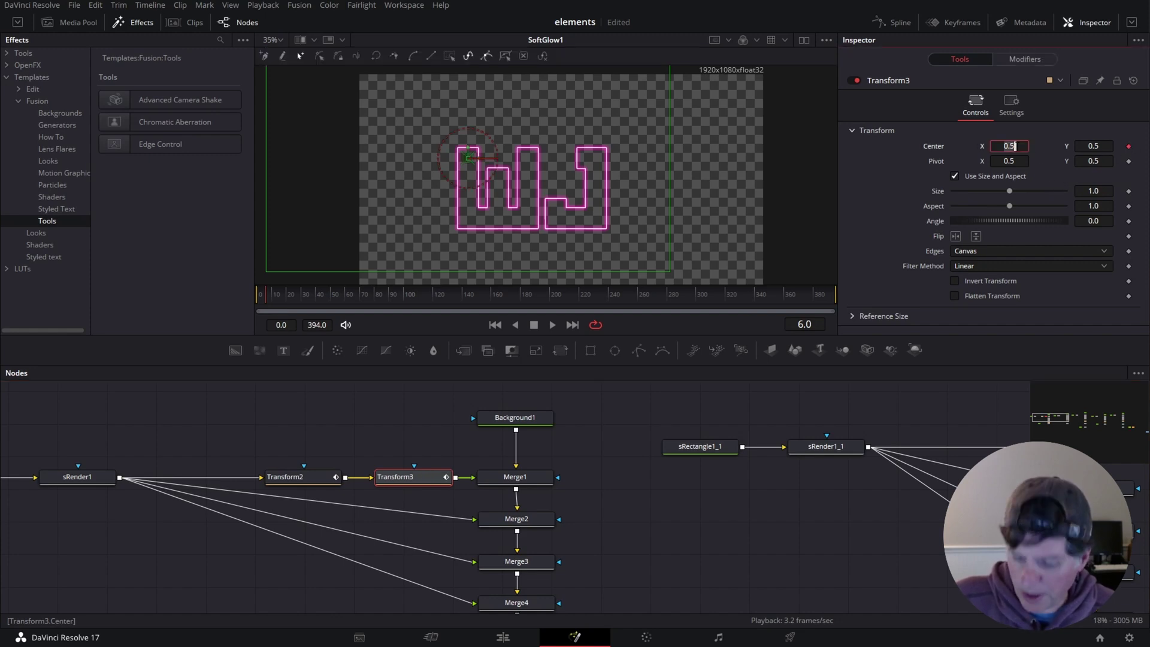
key(Return)
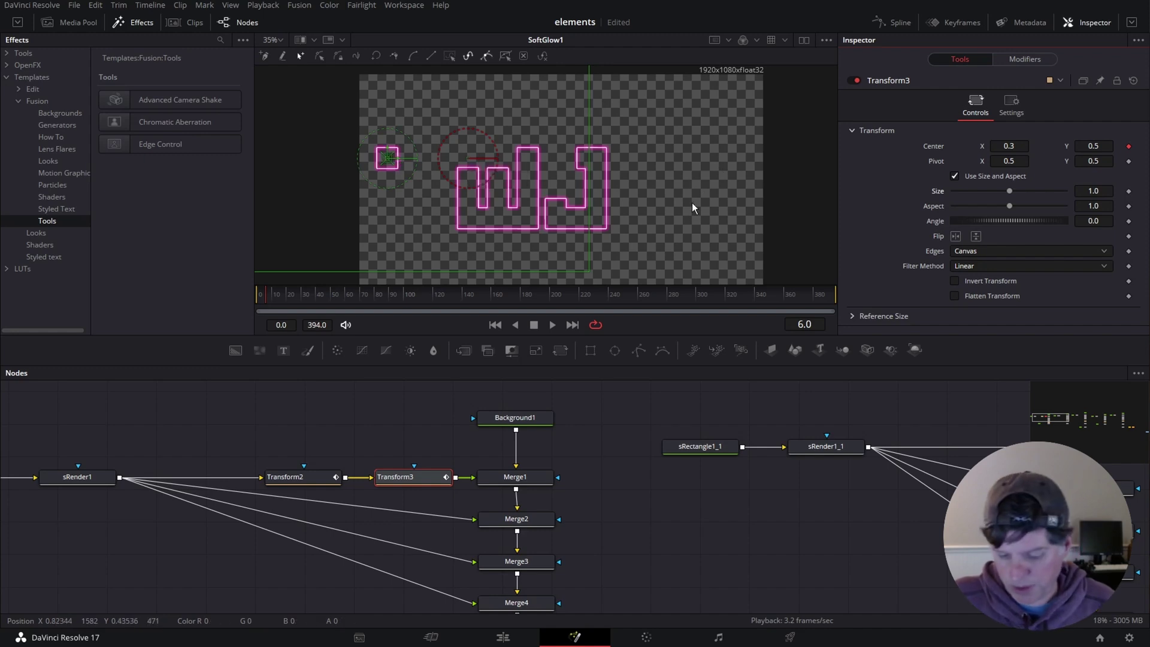
- Keyframe Transform3's center X at frame 12 so the square returns to its original 0.5 position
key(Right)
key(Right)
key(Right)
key(Right)
key(Right)
key(Right)
double_click(1012, 146)
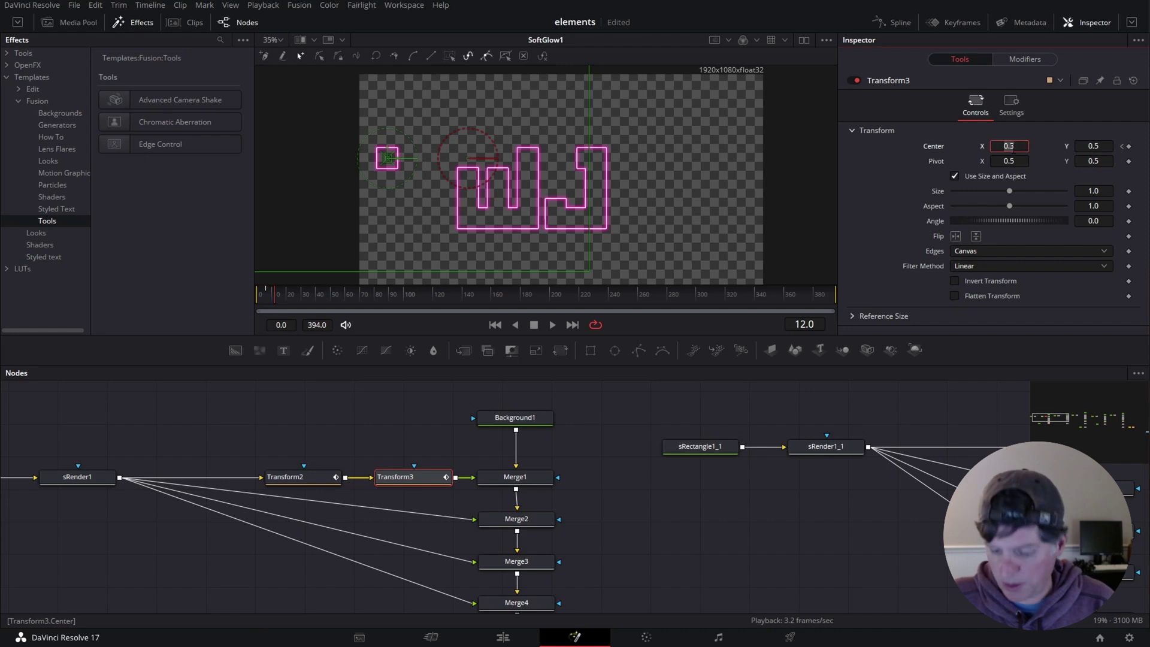
text(.0.3)
key(Return)
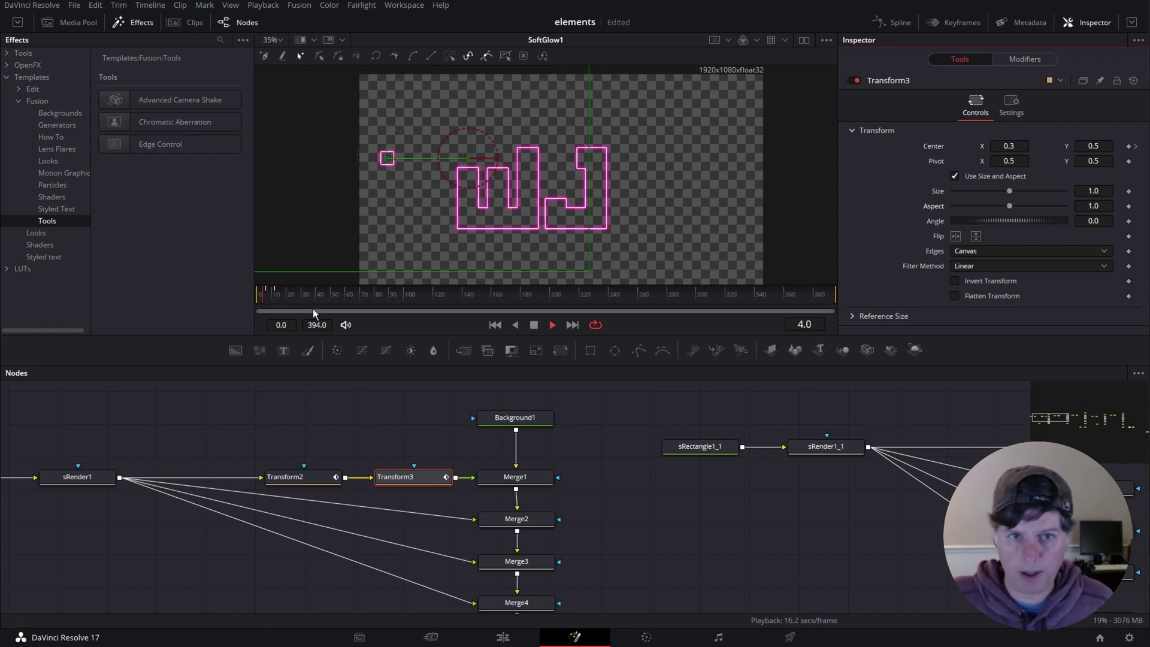
- Show Transform3's center displacement in the Spline editor and smooth the curve between its two keyframes
key(space)
click(274, 297)
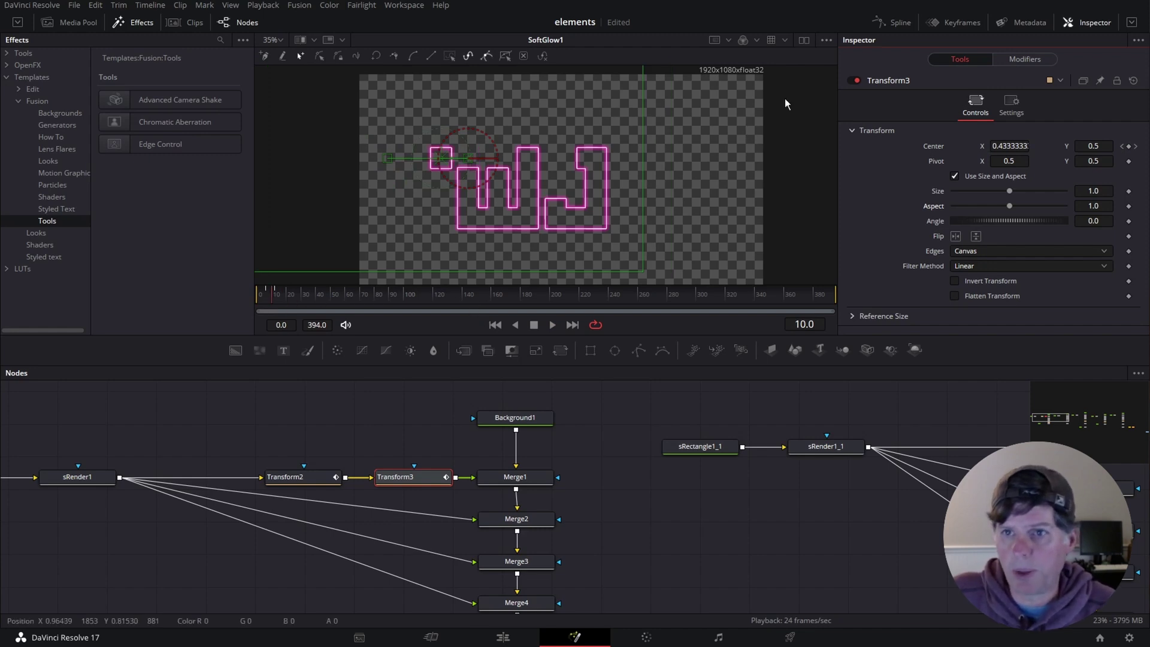
click(897, 23)
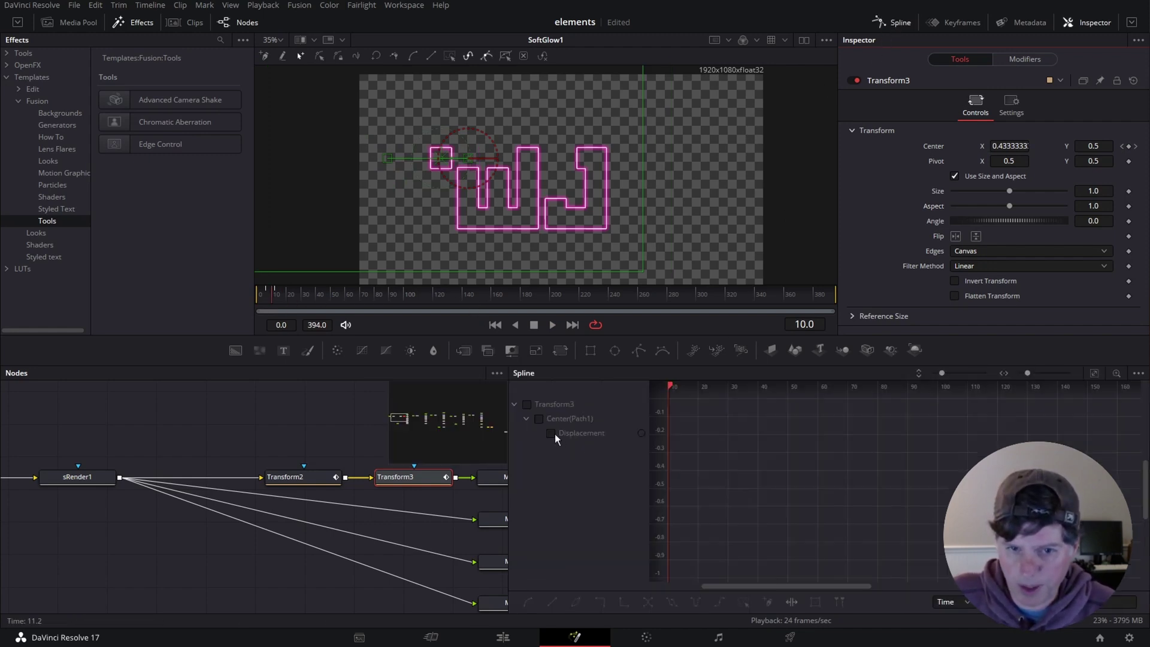
click(554, 433)
drag(794, 471, 902, 476)
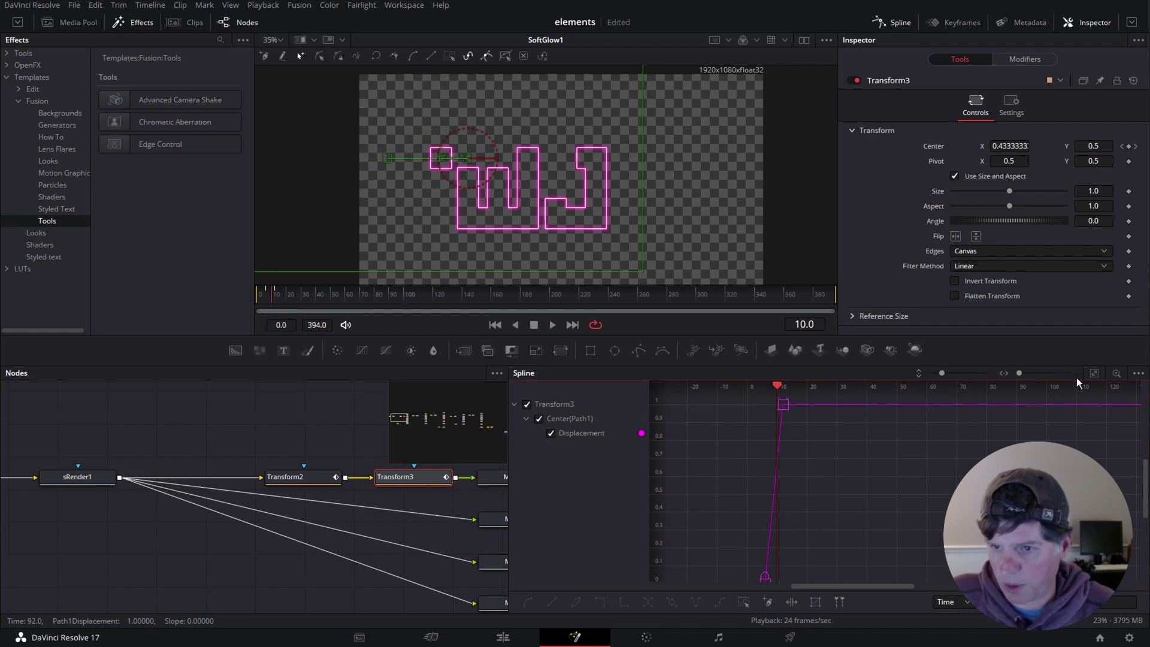
click(1092, 372)
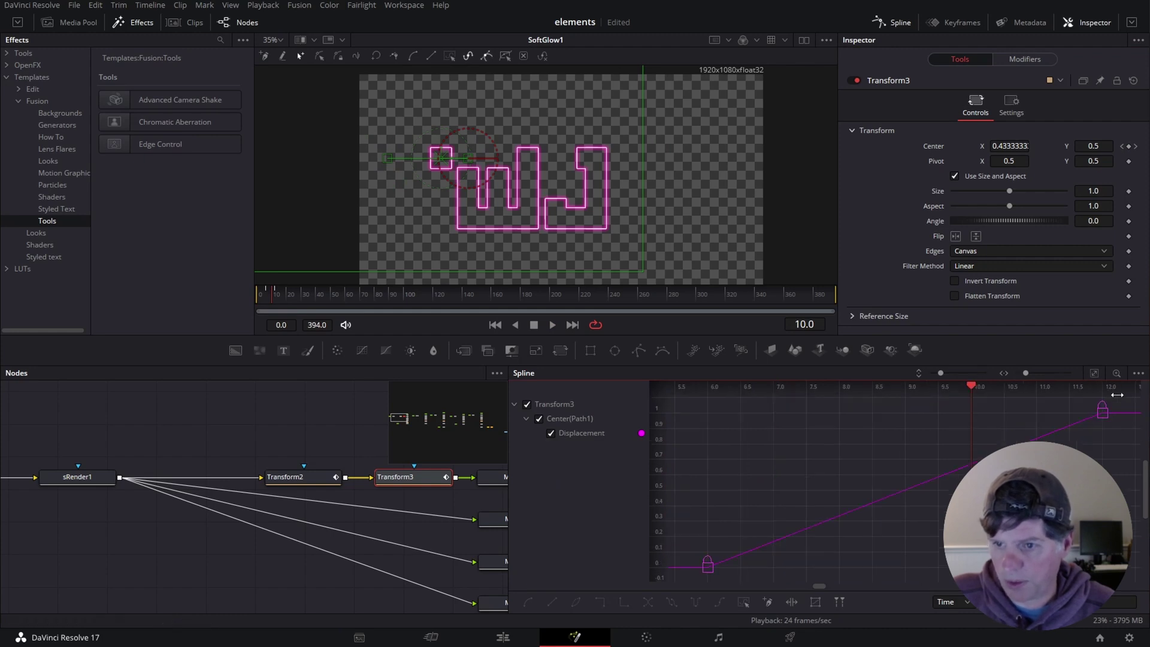
drag(1117, 400, 688, 582)
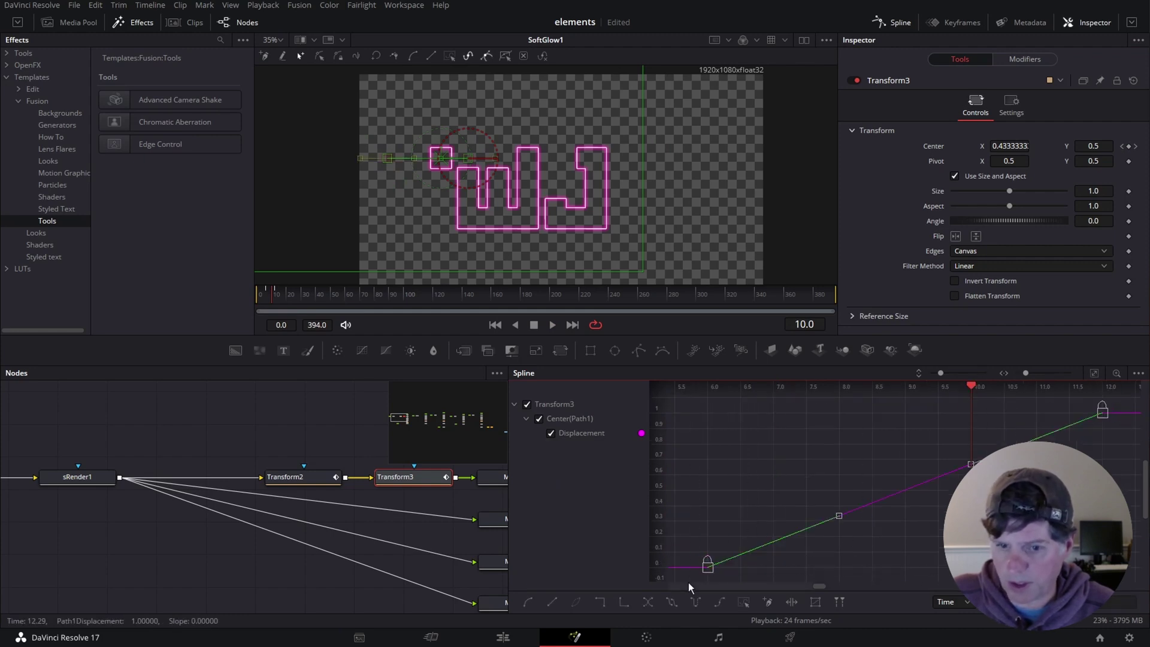
key(s)
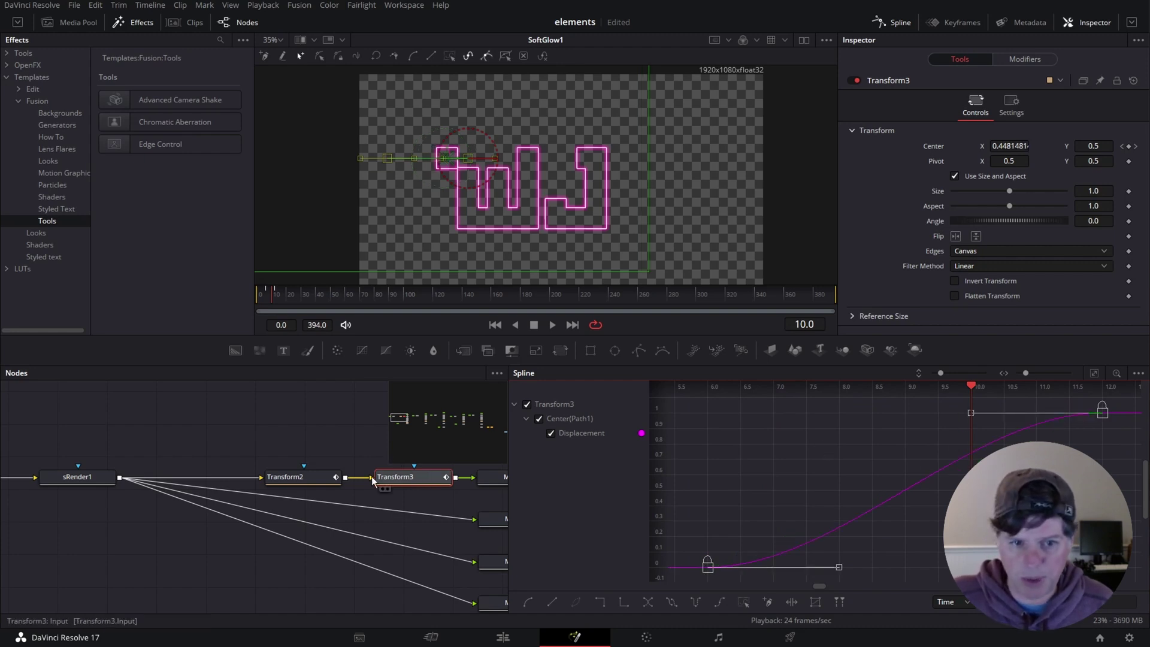
- Smooth Transform2's size curve between its two keyframes and play back the eased animation
click(312, 476)
click(540, 420)
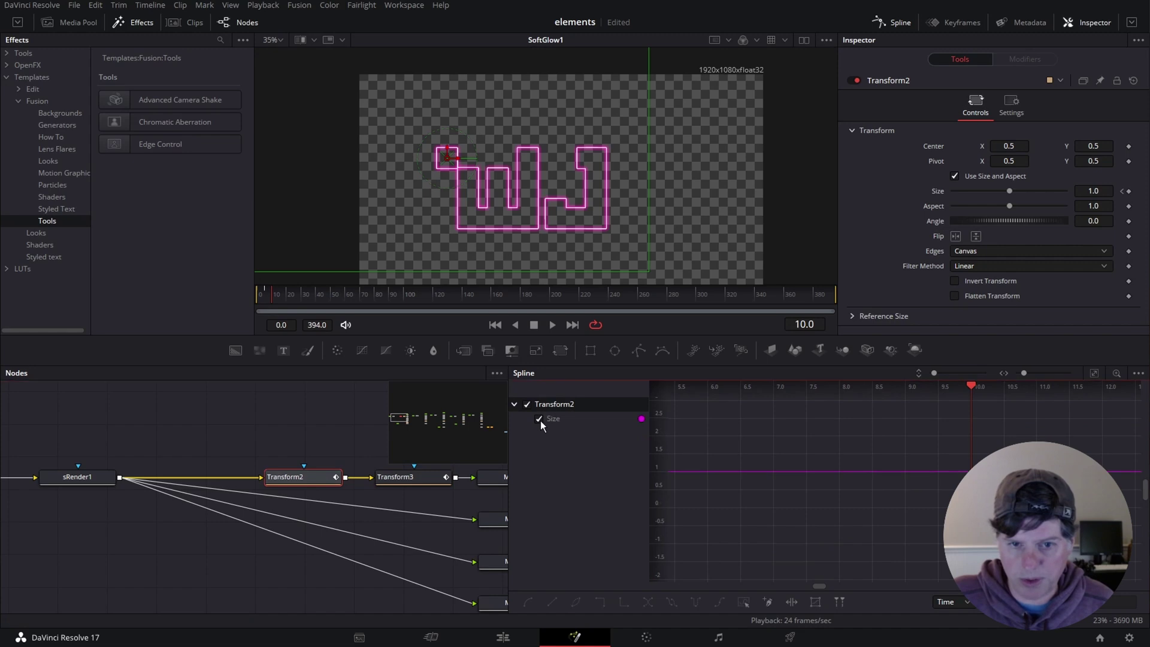
key(ctrl+f)
drag(1112, 403, 683, 580)
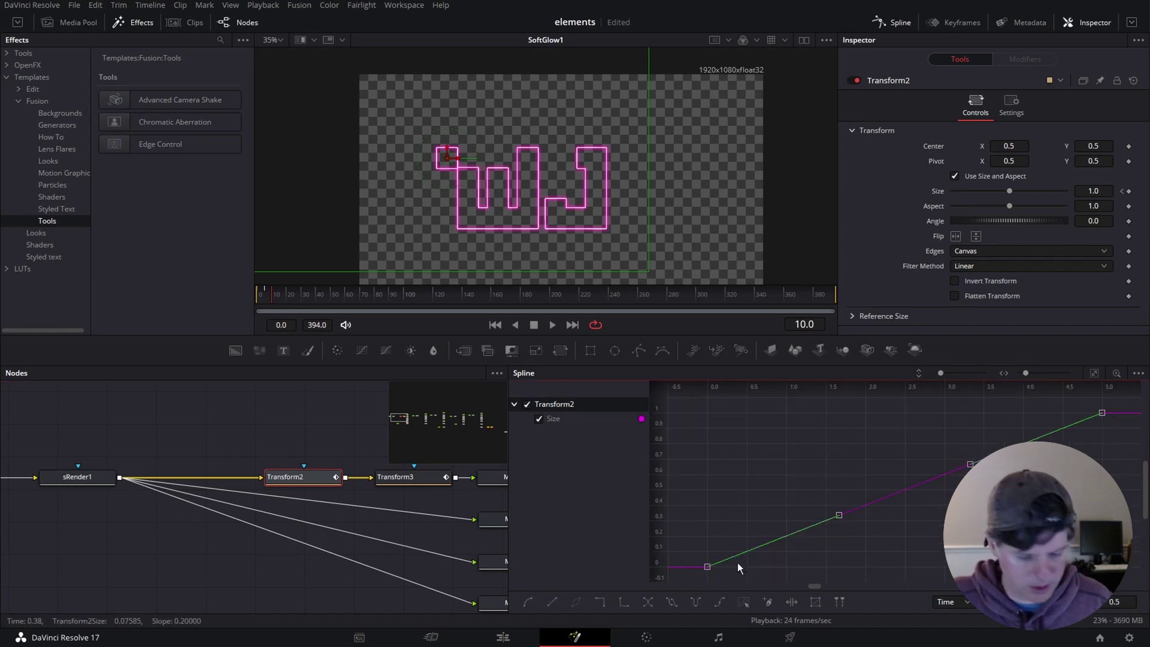
key(shift+s)
key(space)
key(space)
- Group Transform2 and Transform3 and rename the group SlideRight
scroll(449, 433, up, 2)
scroll(292, 458, down, 2)
drag(292, 444, 246, 429)
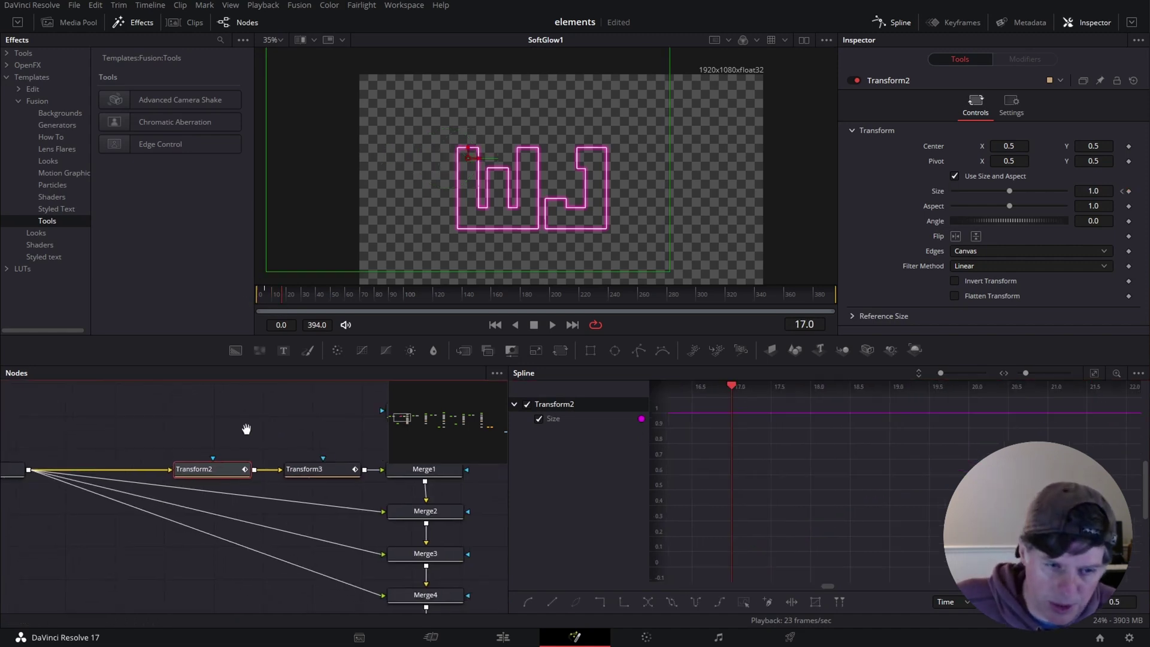
mouse_move(174, 423)
mouse_down()
mouse_move(333, 483)
mouse_move(294, 479)
mouse_up()
key(ctrl+g)
key(F2)
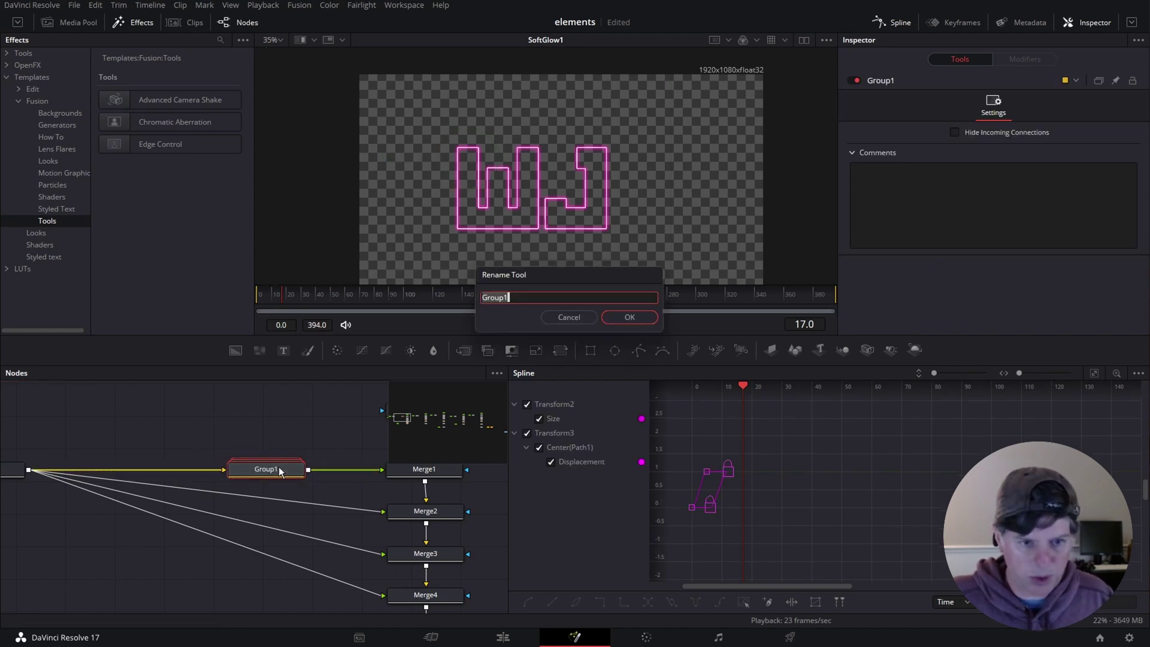
key(BackSpace)
text(SlideRight)
key(Return)
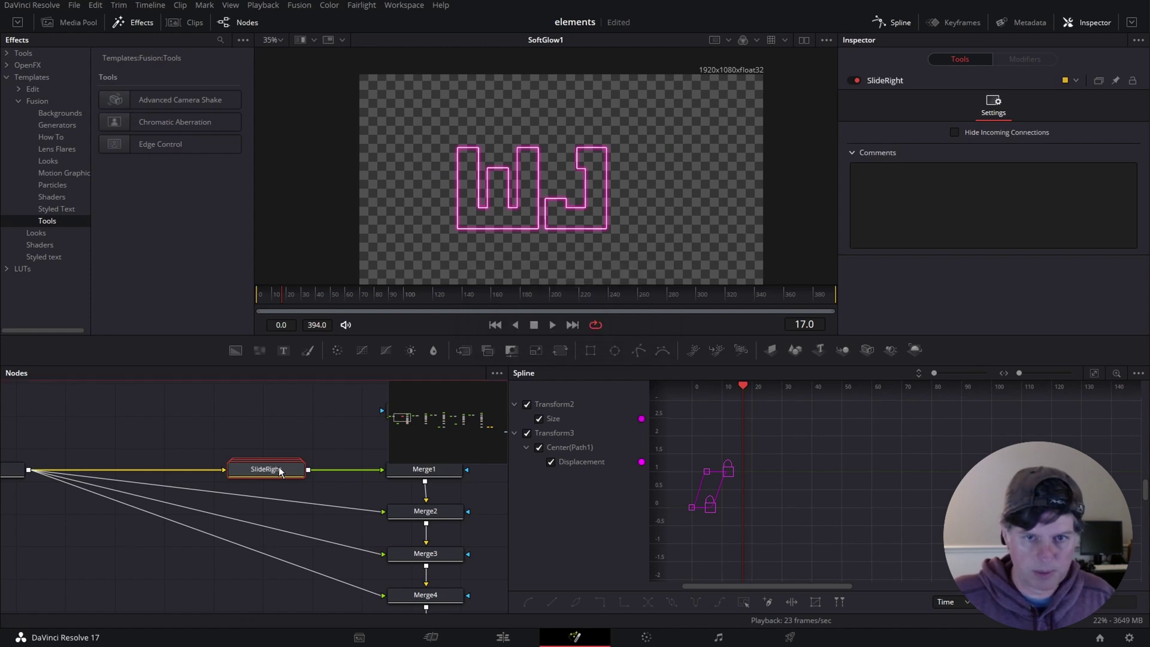
- Move the SlideRight group up slightly and insert a copy of it on the connection from sRender1 to Merge2
drag(305, 419, 235, 391)
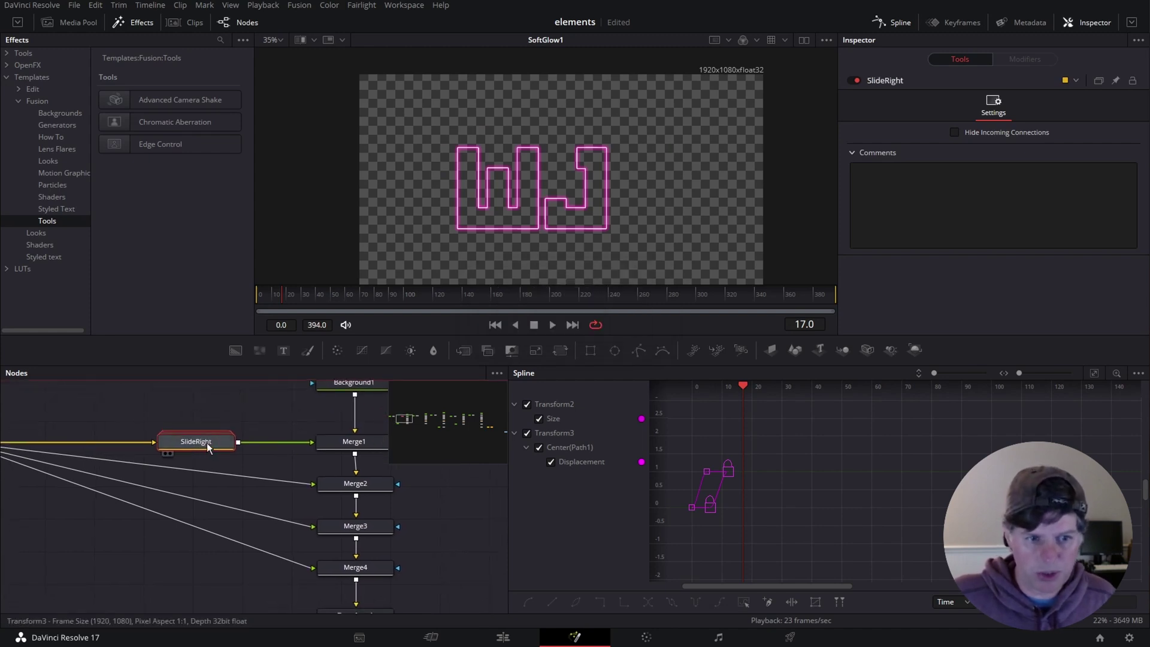
drag(197, 443, 204, 425)
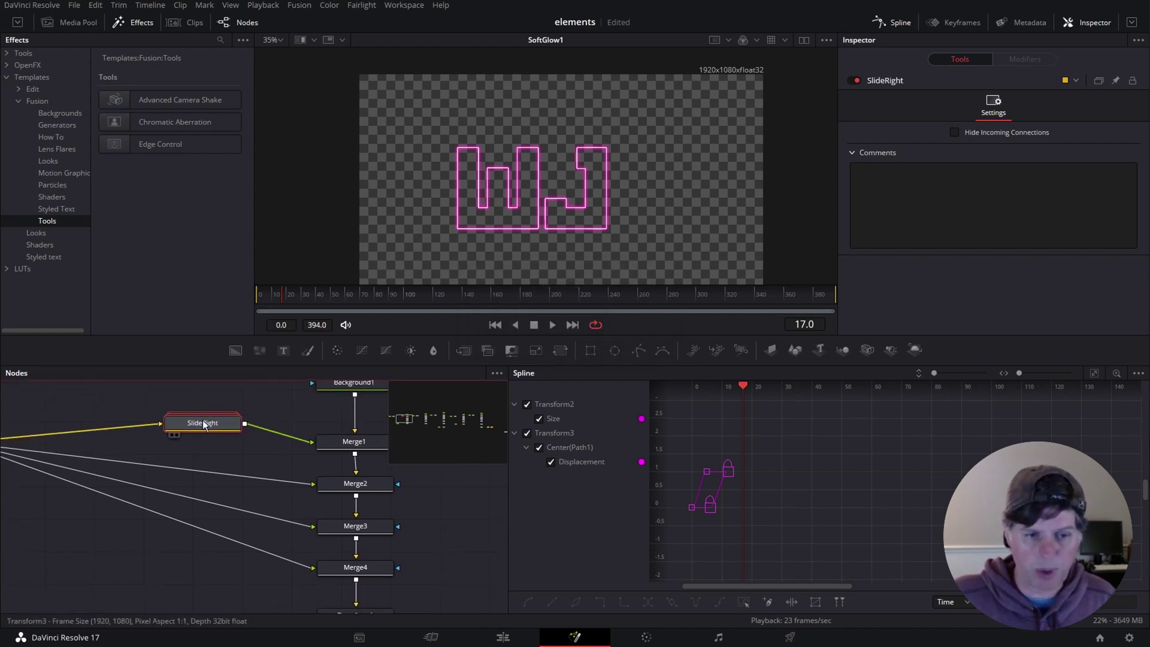
click(120, 558)
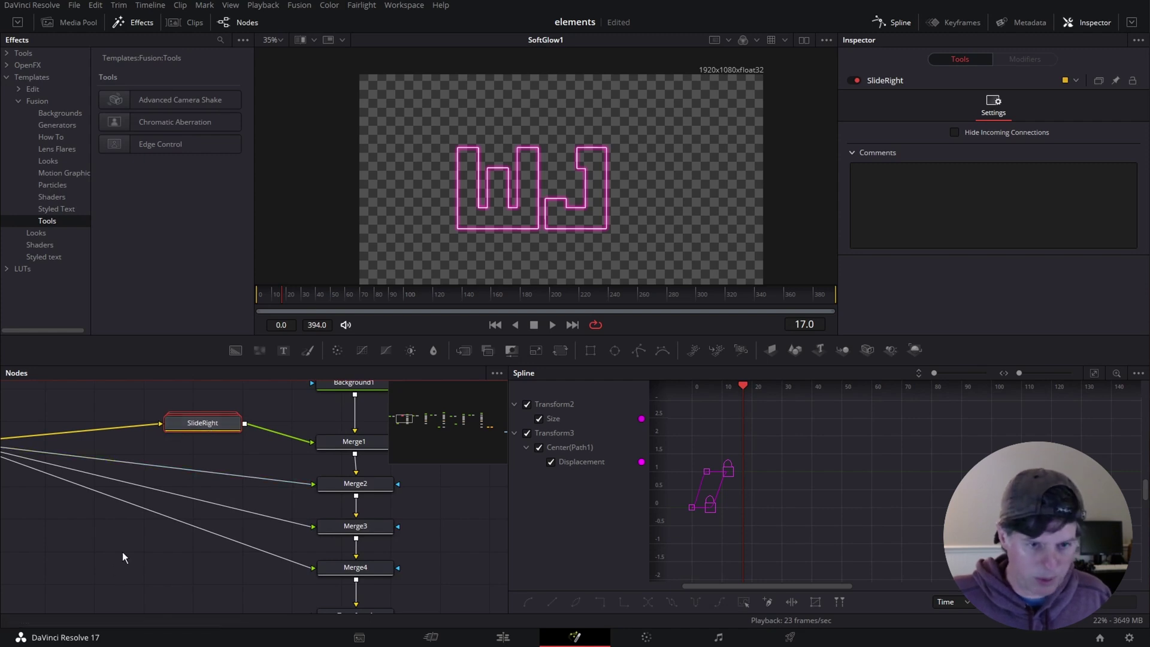
key(ctrl+v)
drag(118, 557, 216, 475)
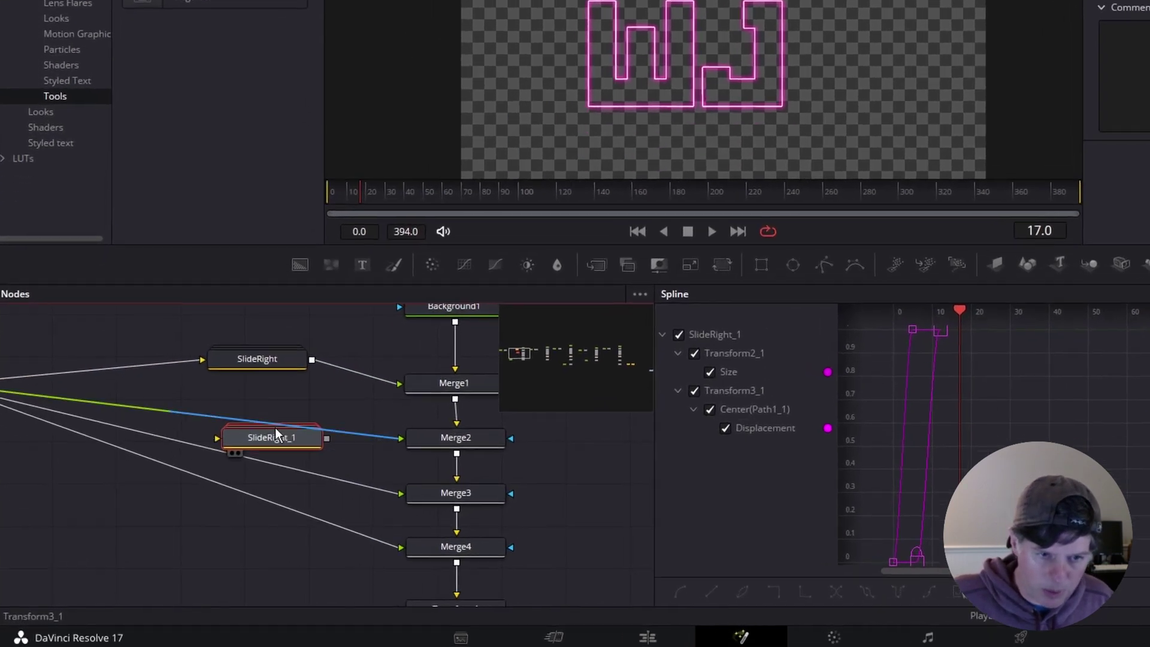
mouse_move(275, 427)
mouse_down()
mouse_move(271, 408)
mouse_move(267, 418)
mouse_up()
drag(268, 418, 284, 419)
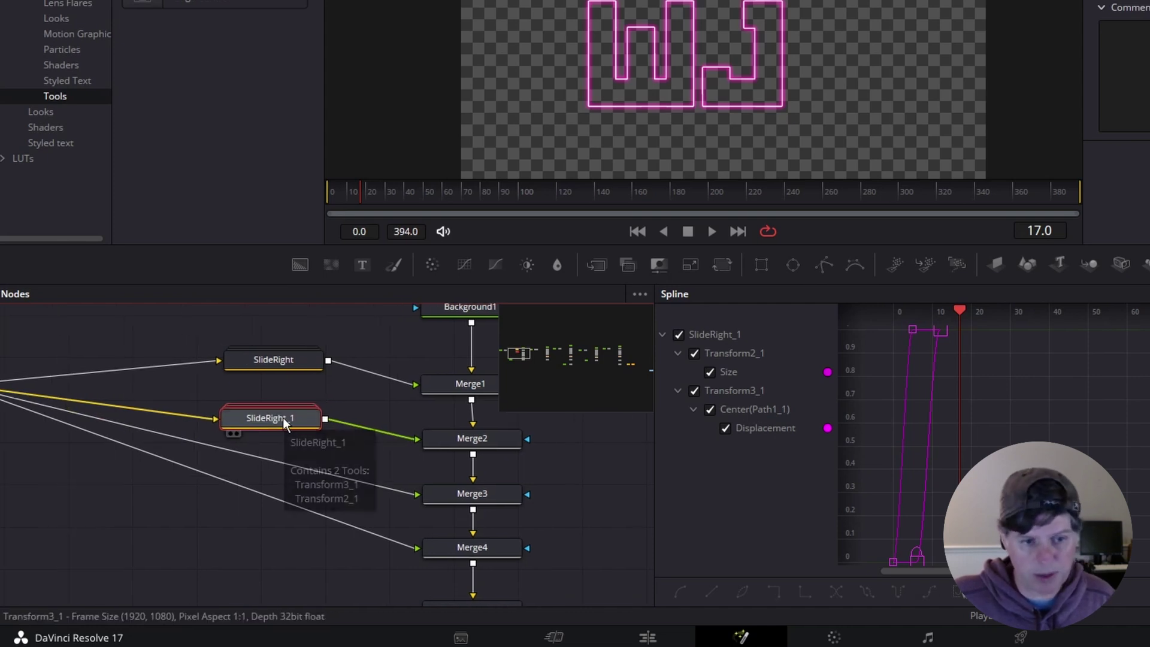
- Rename the copied group feeding Merge2 as SlideLeft
key(F2)
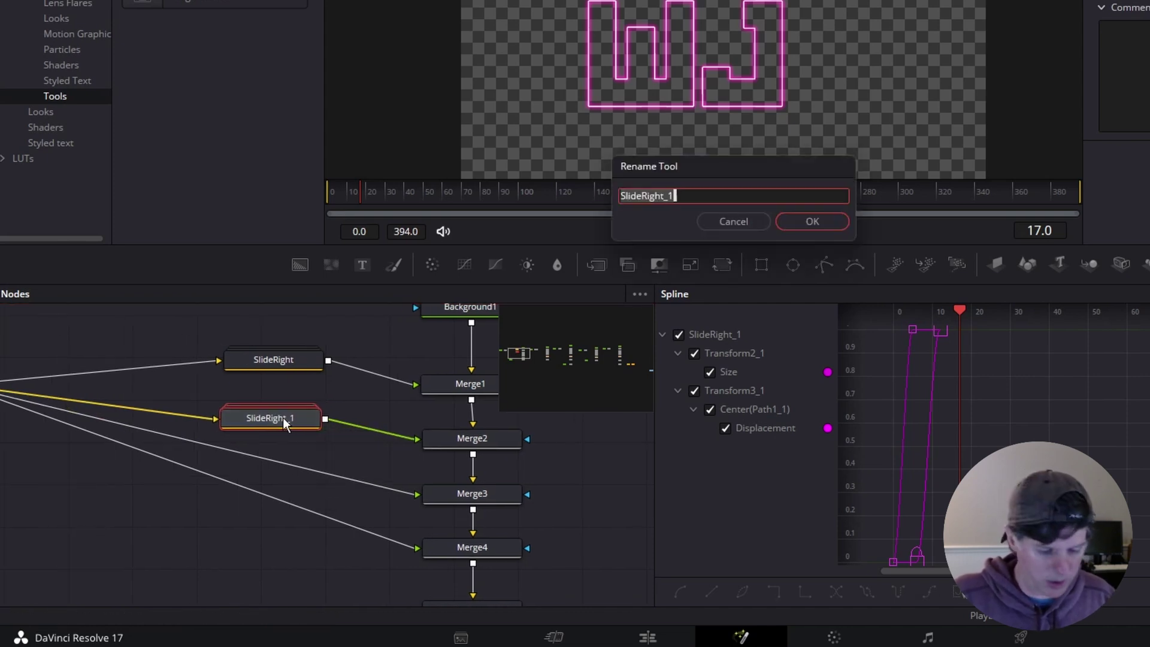
key(BackSpace)
text(SlideLeft)
key(Return)
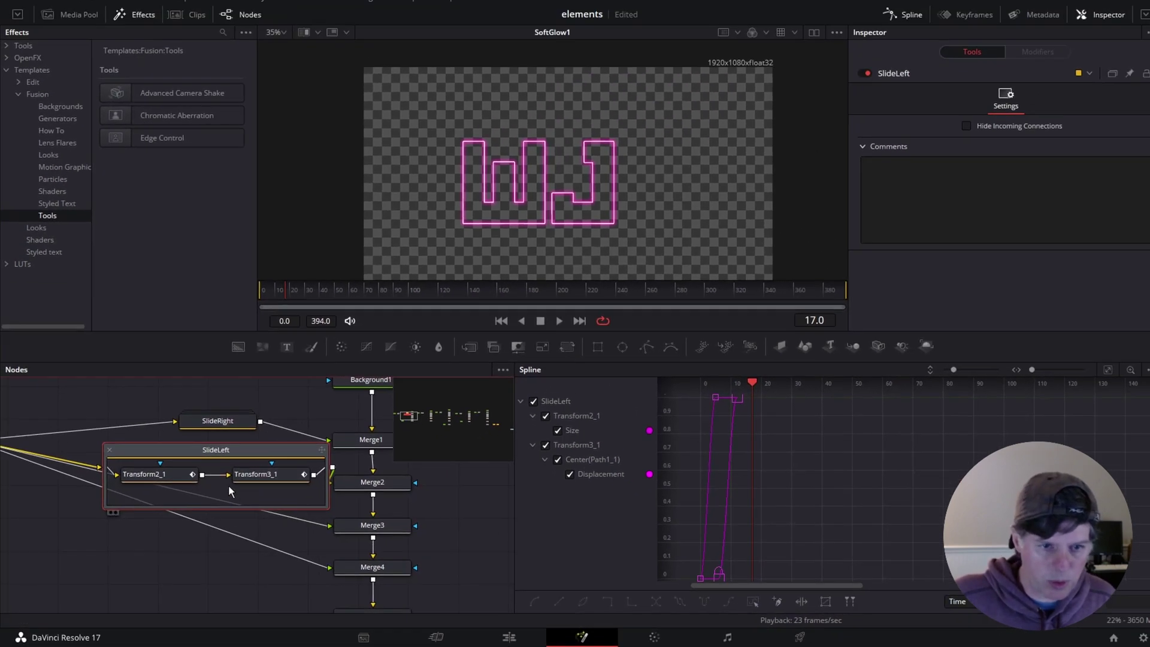
- Set the center X of Transform3_1 in SlideLeft to 0.8 at frame 6 and play back the slide
click(259, 474)
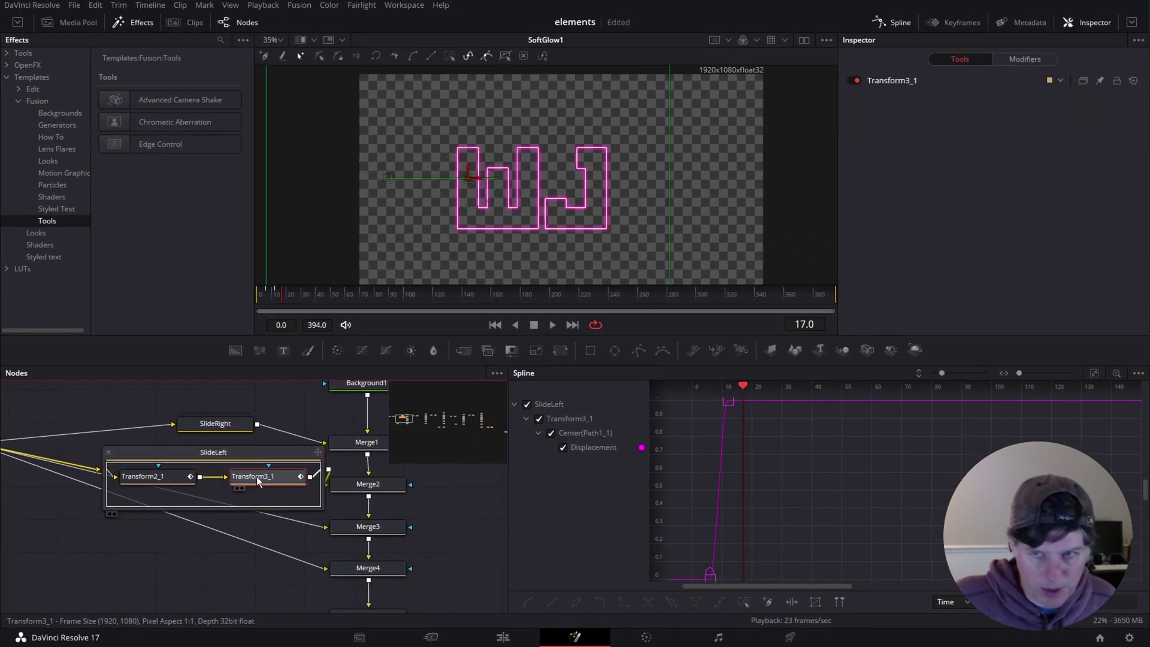
click(901, 80)
click(1121, 146)
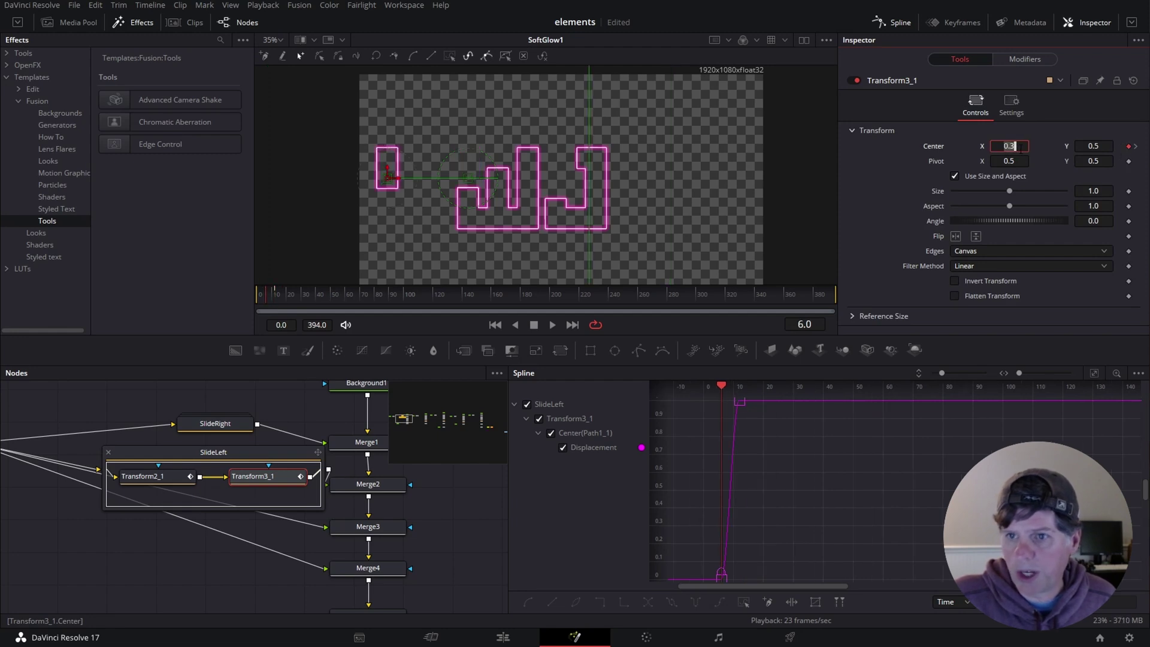
text(0.8)
key(Return)
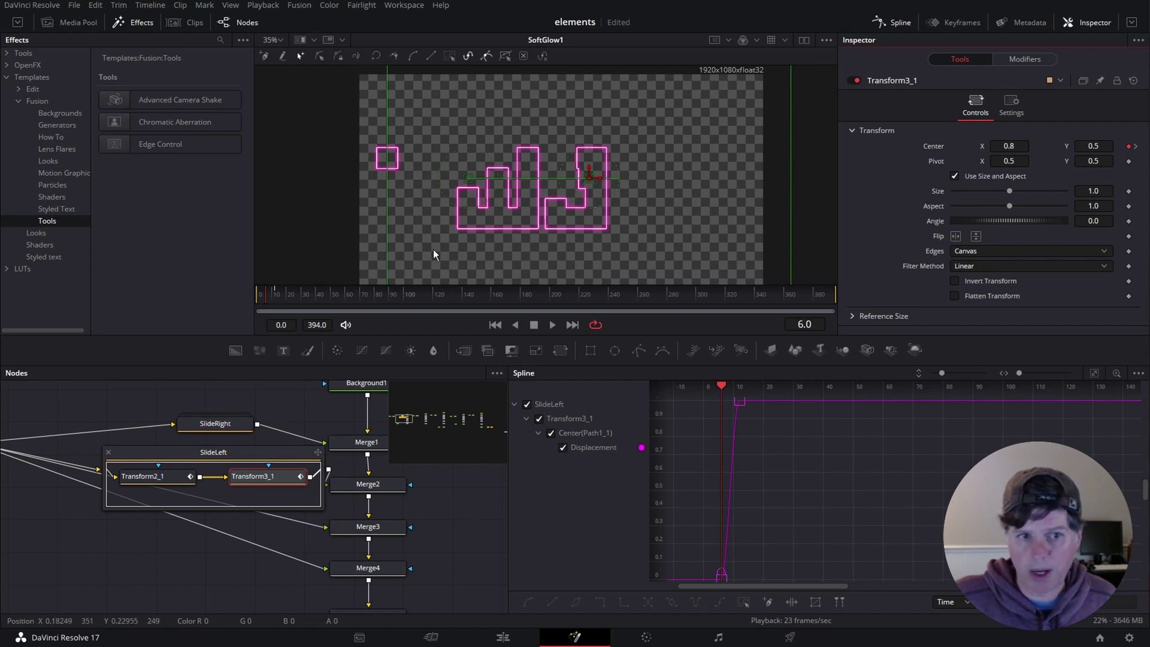
key(space)
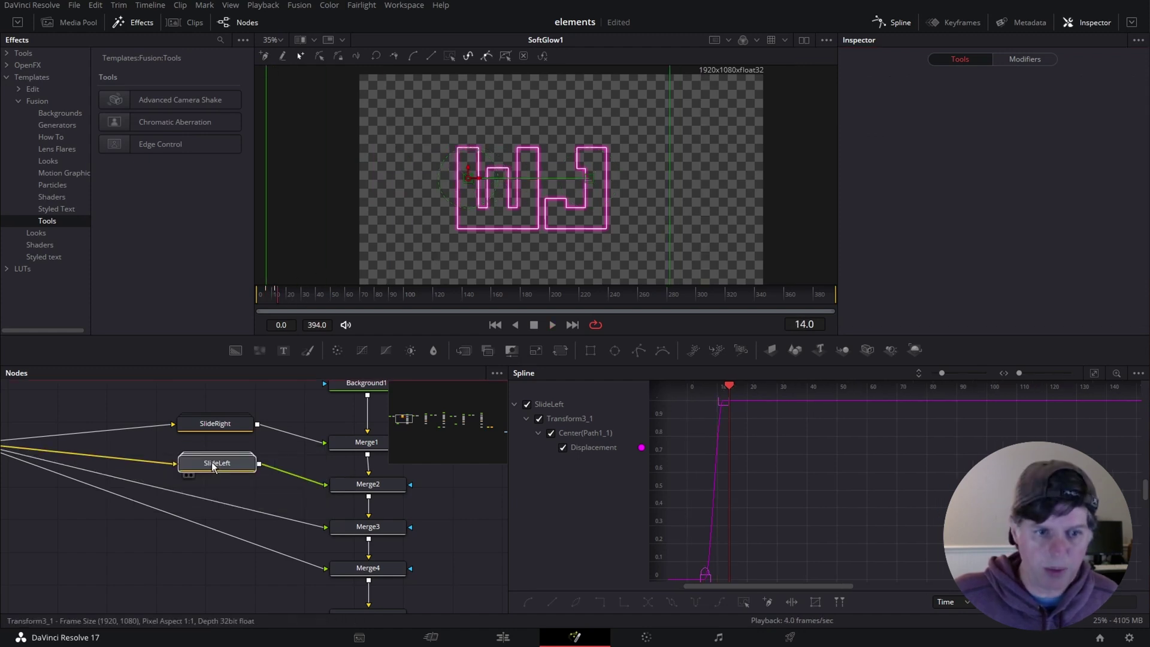
- Insert a copy of the SlideLeft group on the connection from sRender1 to Merge3 and rename it SlideDown
click(212, 459)
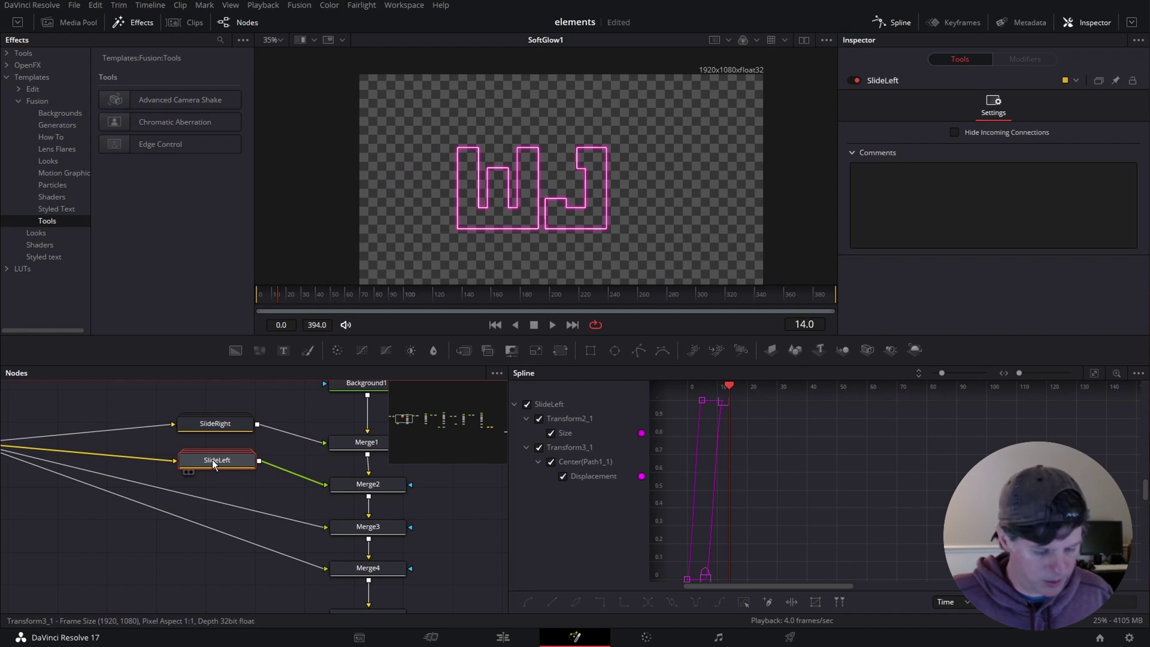
key(ctrl+c)
click(121, 556)
key(ctrl+v)
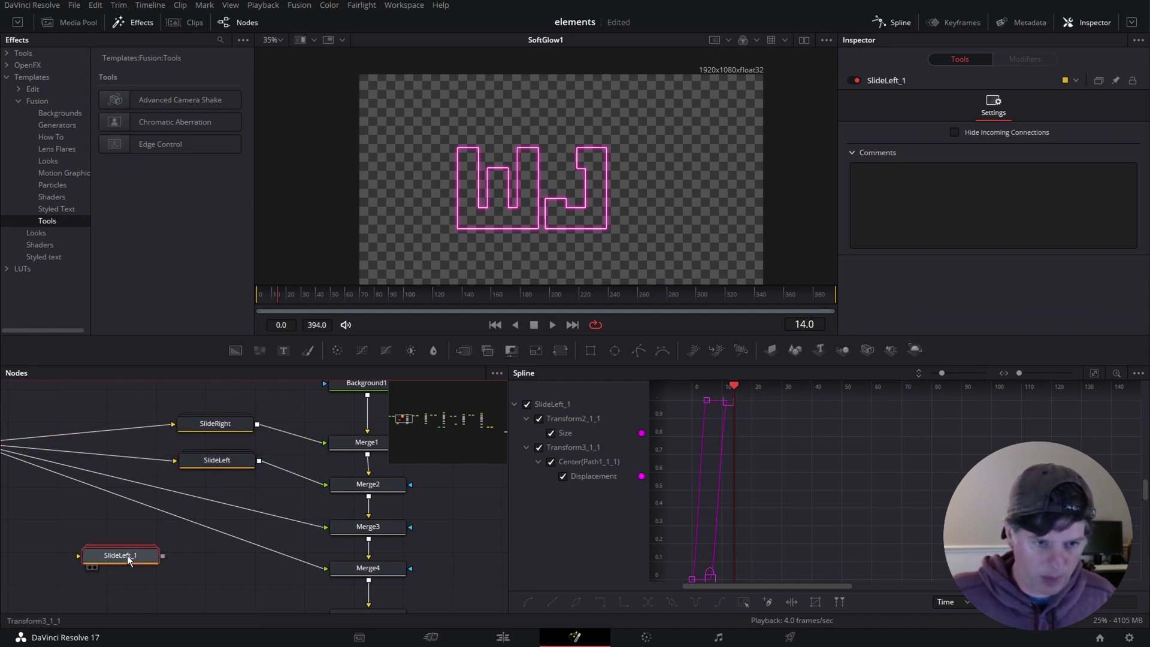
drag(132, 555, 237, 509)
key(F2)
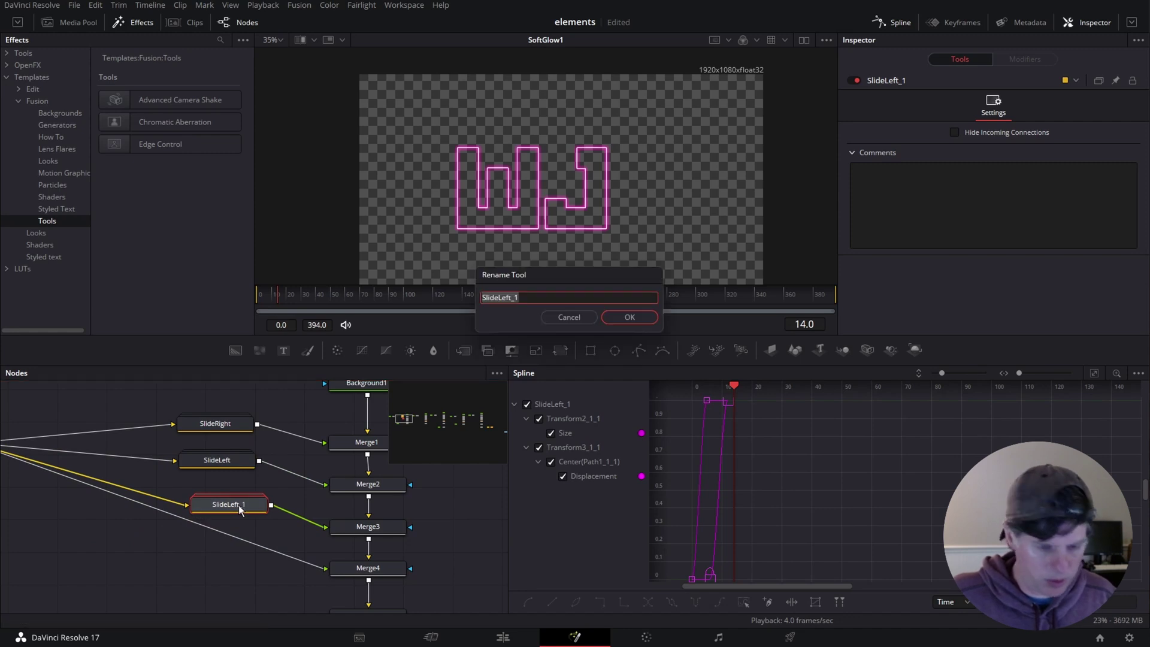
text(SlideDown)
key(Return)
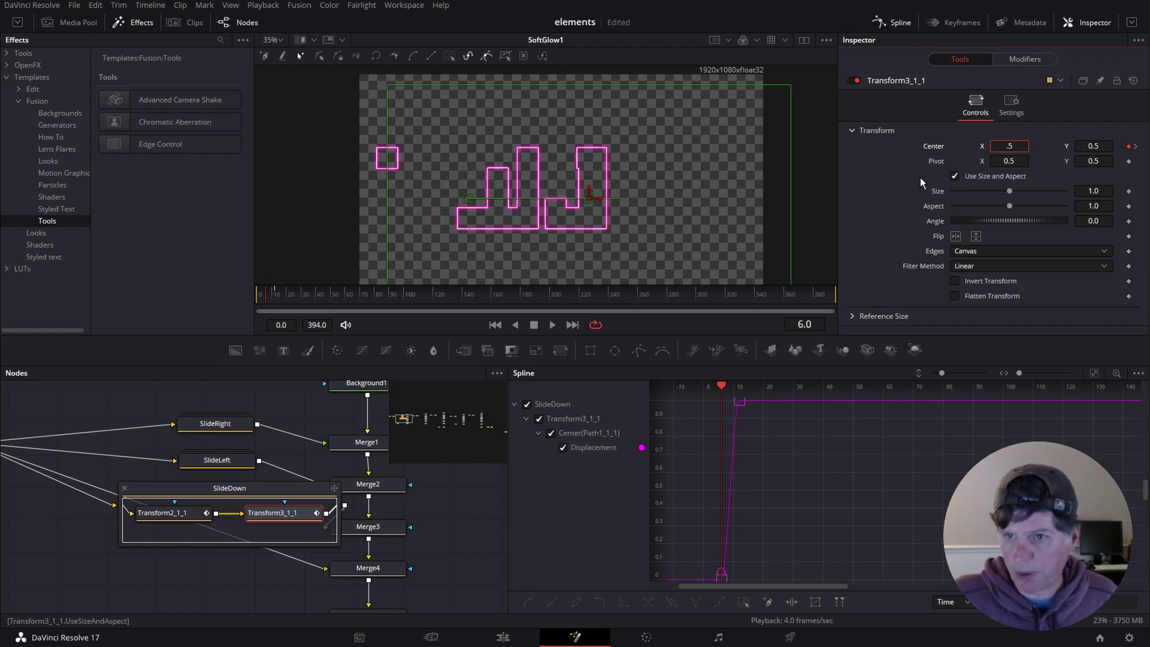
- Set the center of Transform3_1_1 in SlideDown to X 0.5 and Y 0.8 at frame 6
text(.5)
key(Return)
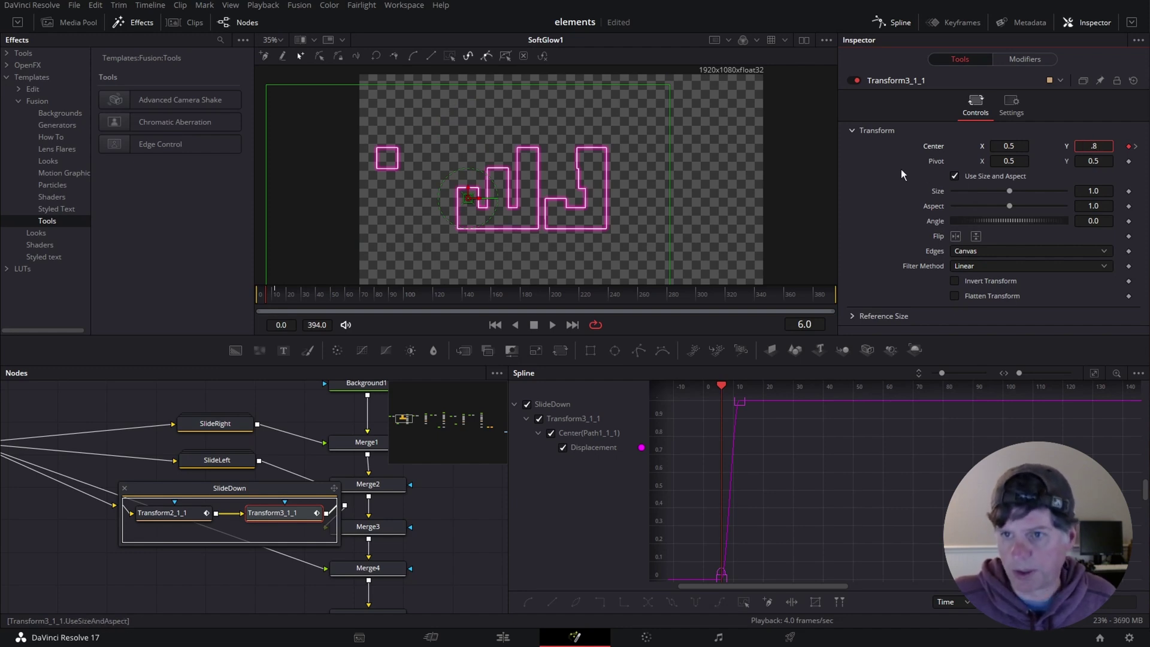
text(.8)
key(Return)
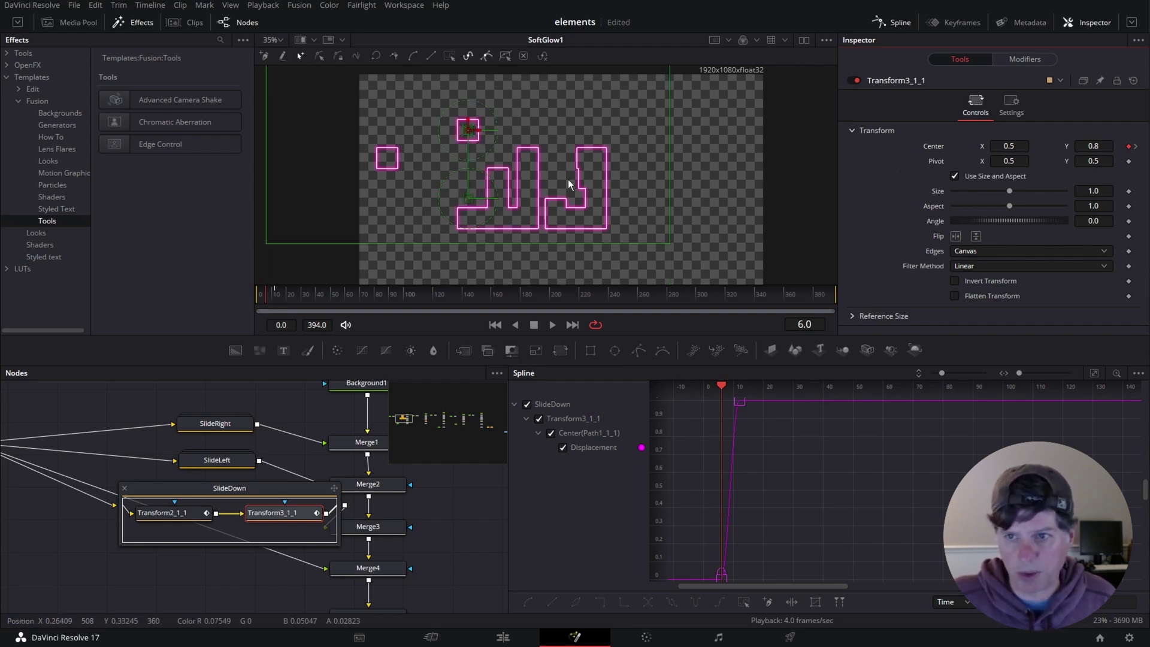
key(space)
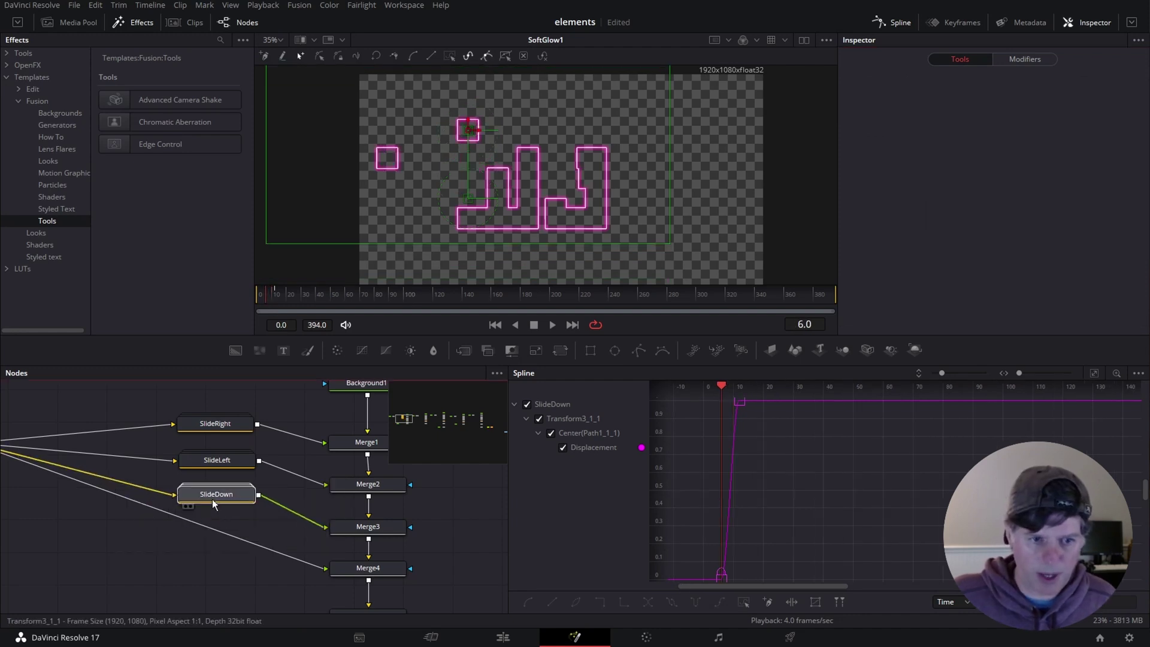
- Insert a copy of the SlideDown group on the connection from sRender1 to Merge4 and rename it SlideUp
key(ctrl+c)
key(ctrl+v)
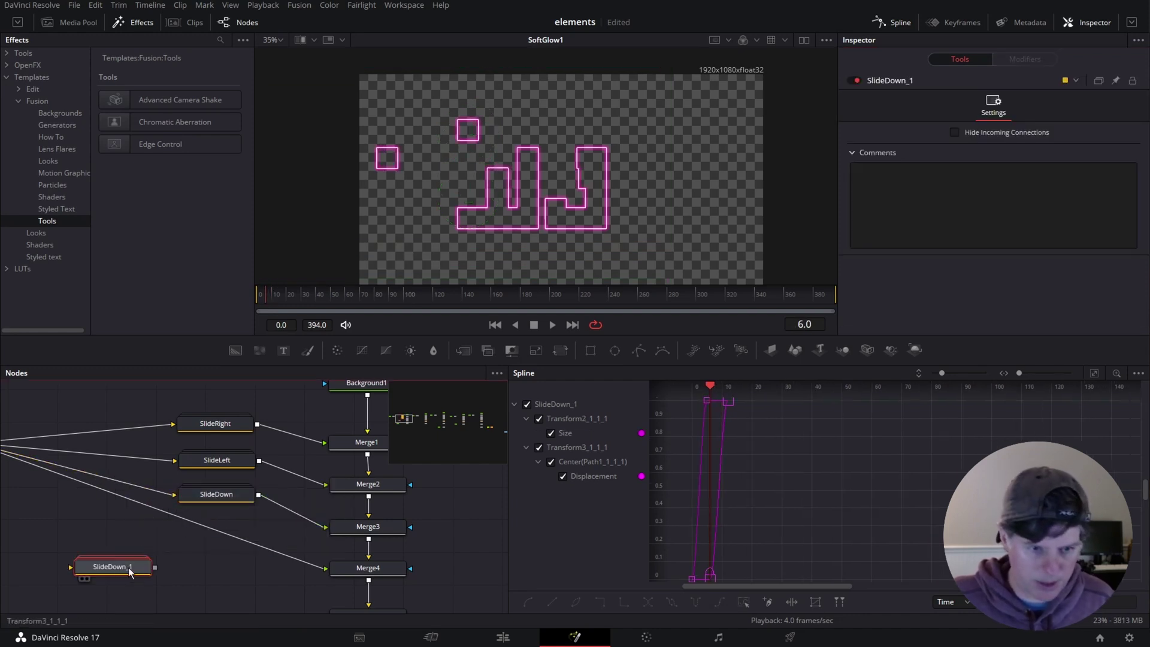
drag(129, 572, 205, 563)
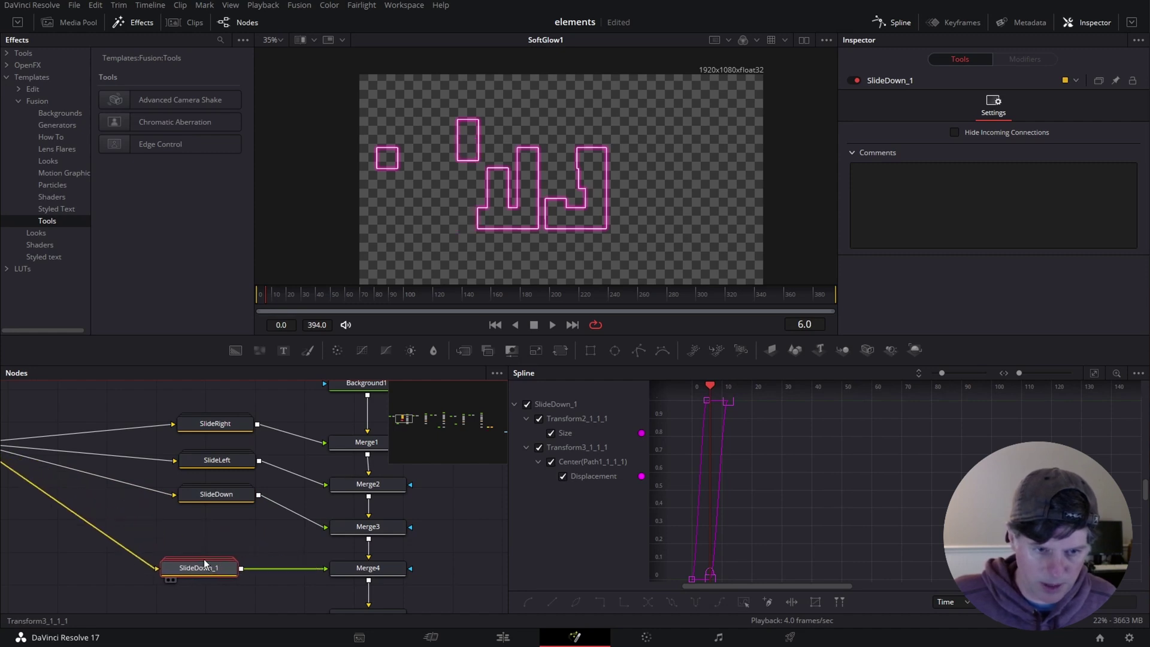
key(F2)
text(SlideUp)
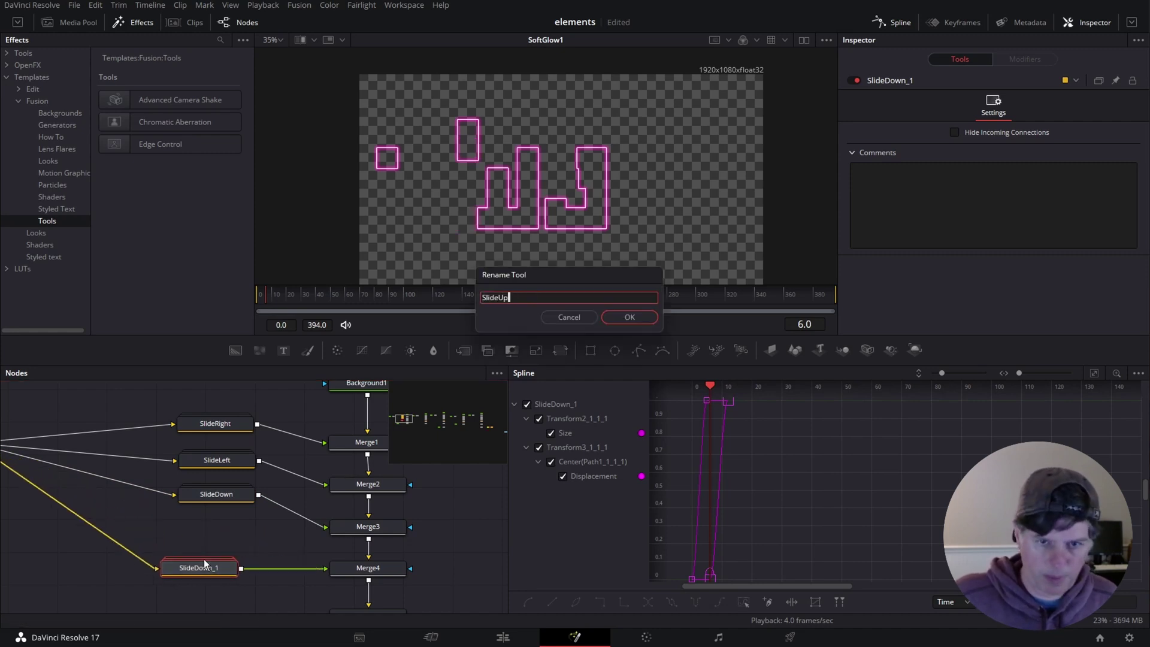
click(629, 317)
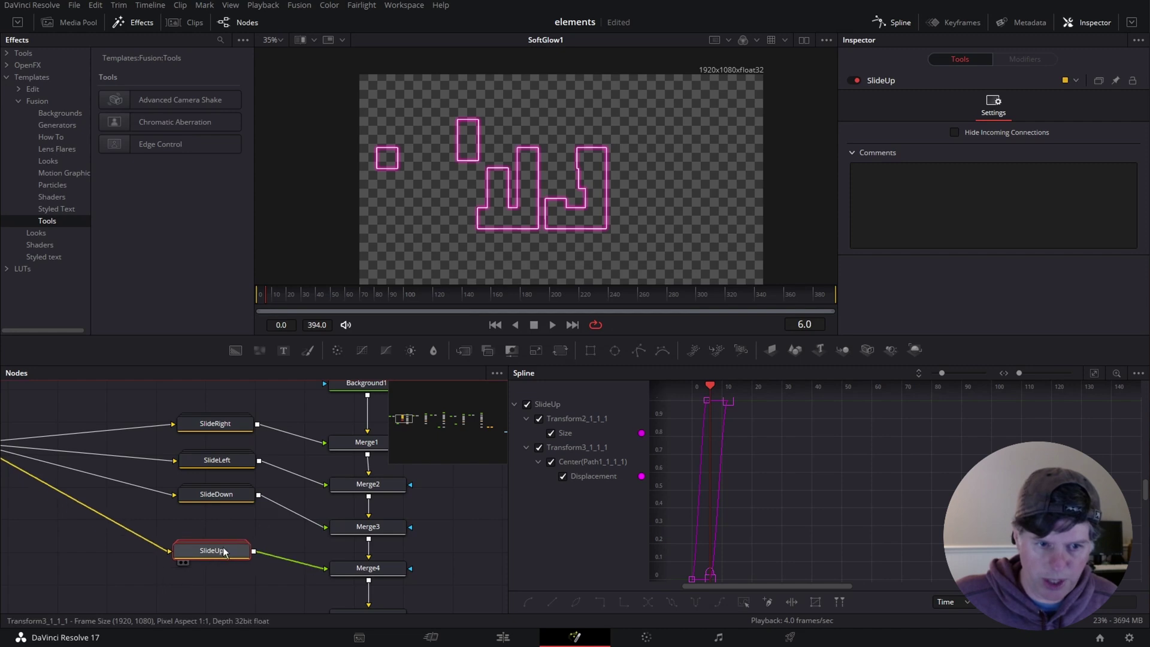
- Set the center Y of Transform3_1_1_1 in SlideUp to 0.2 at frame 6, then close the group and play back the slide
click(229, 567)
click(257, 551)
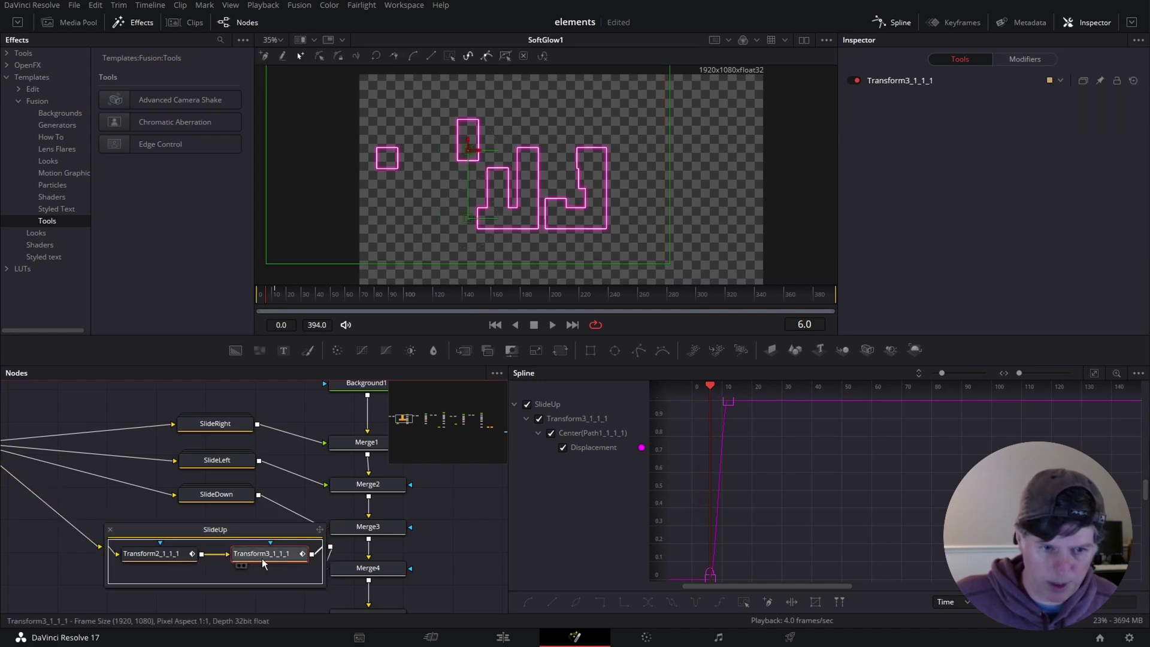
click(1134, 146)
click(1121, 146)
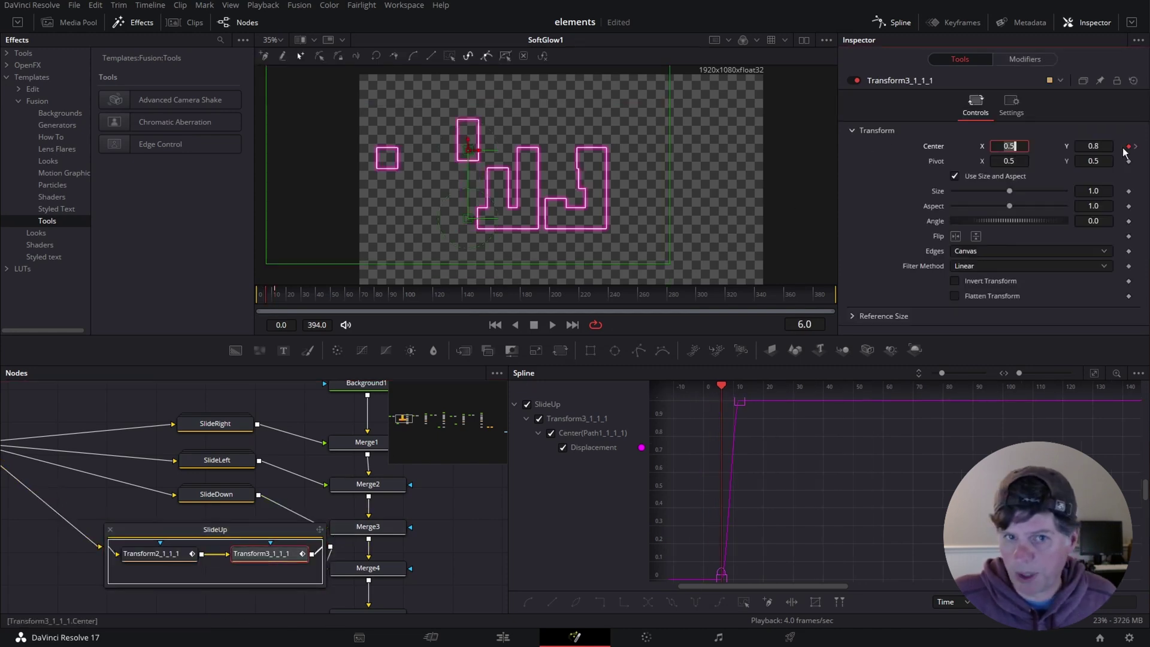
key(Tab)
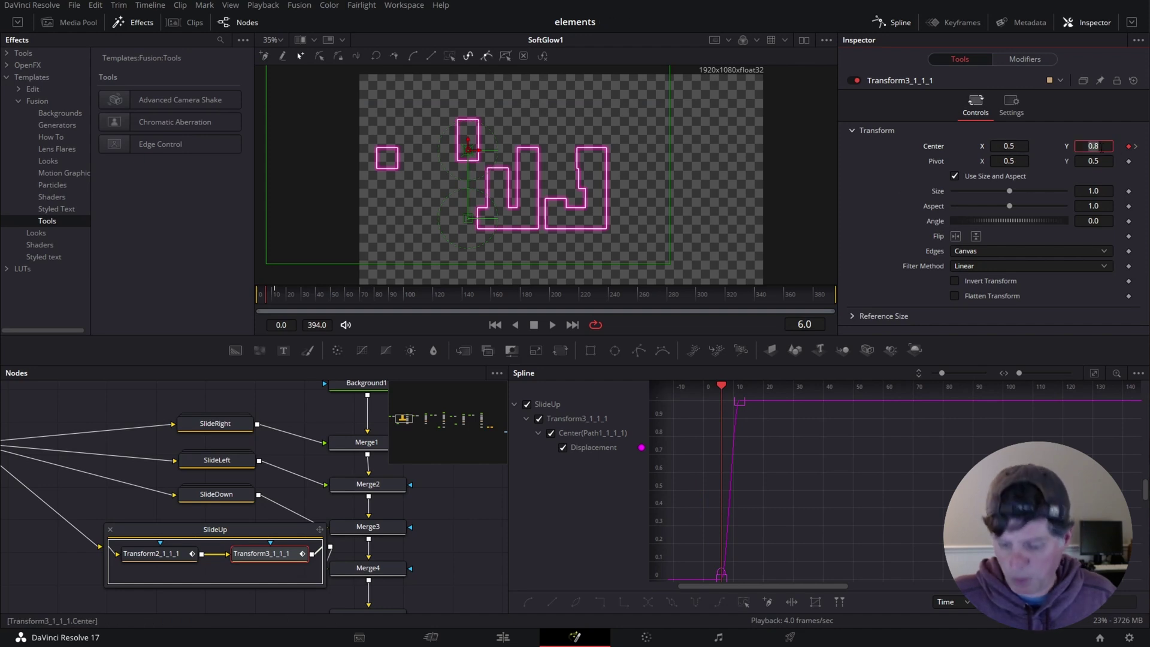
text(.2)
key(Return)
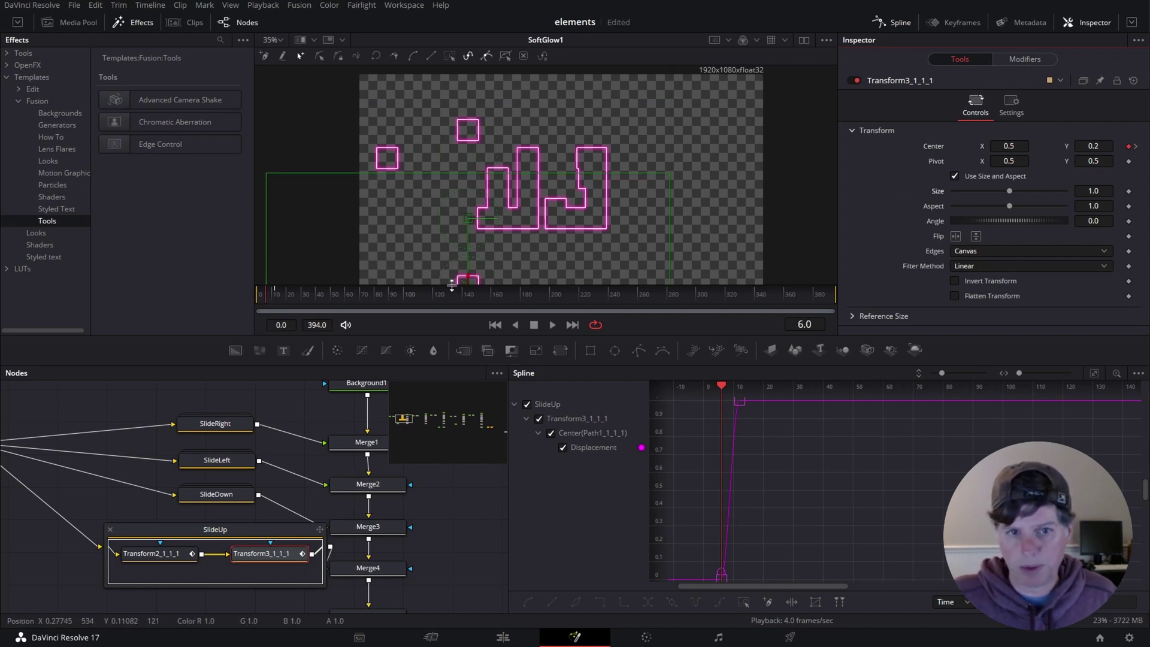
scroll(487, 257, down, 2)
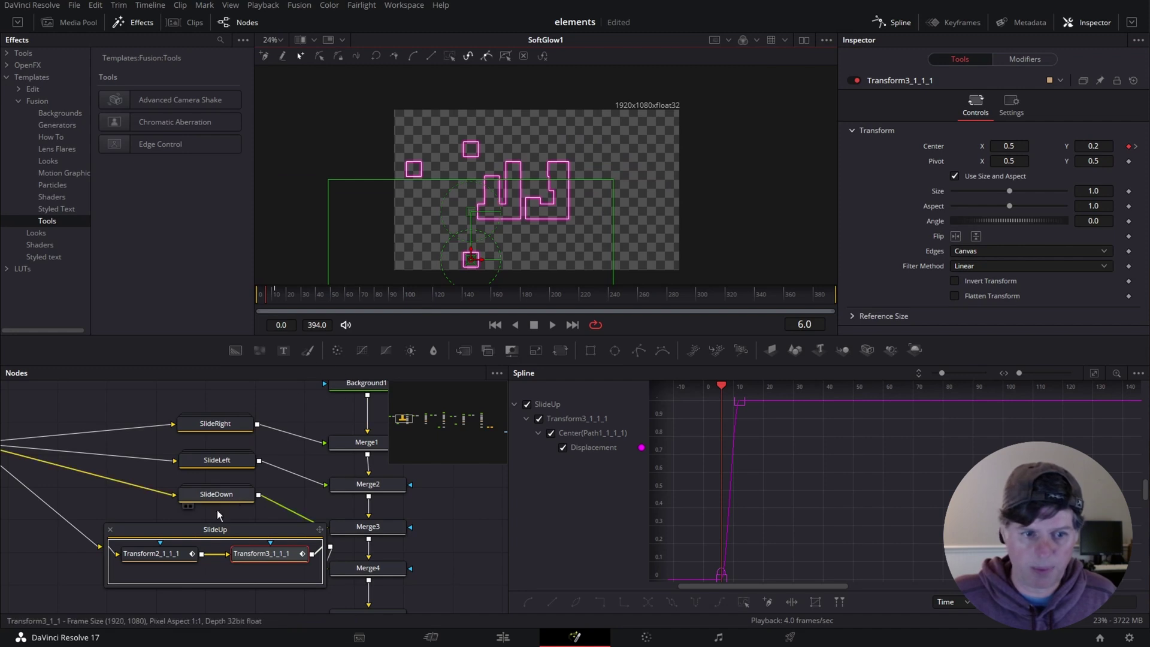
click(110, 530)
key(space)
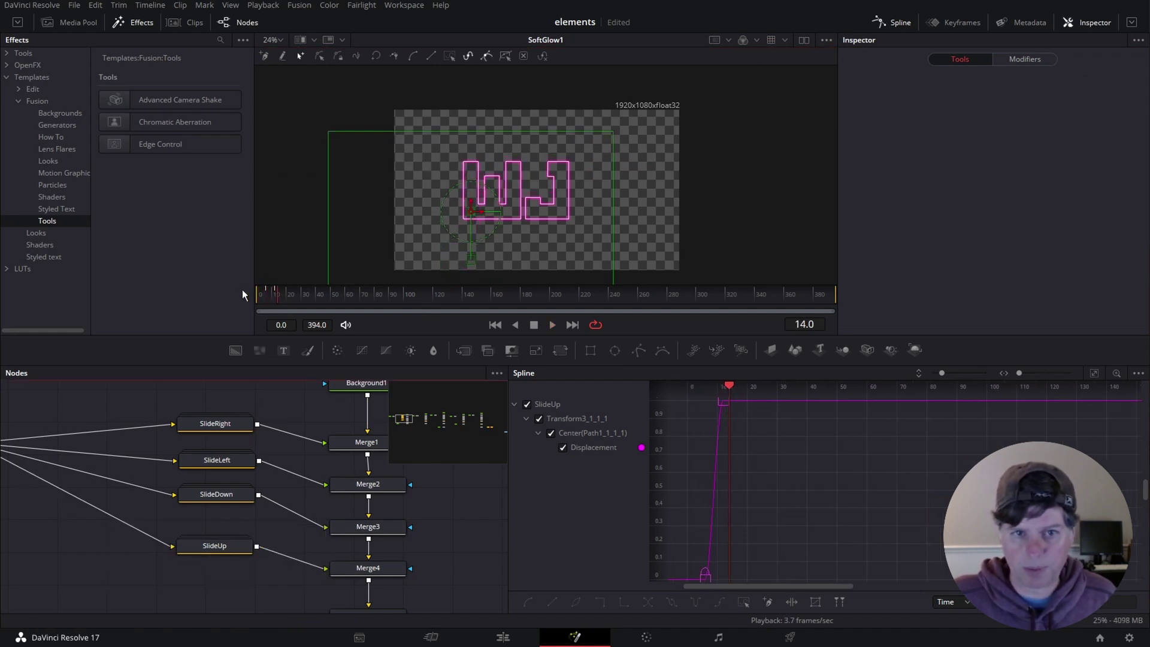
key(space)
- Widen the node area and insert a copy of the SlideRight group on the connection from sRender1_1 to Merge4_1
drag(285, 433, 249, 431)
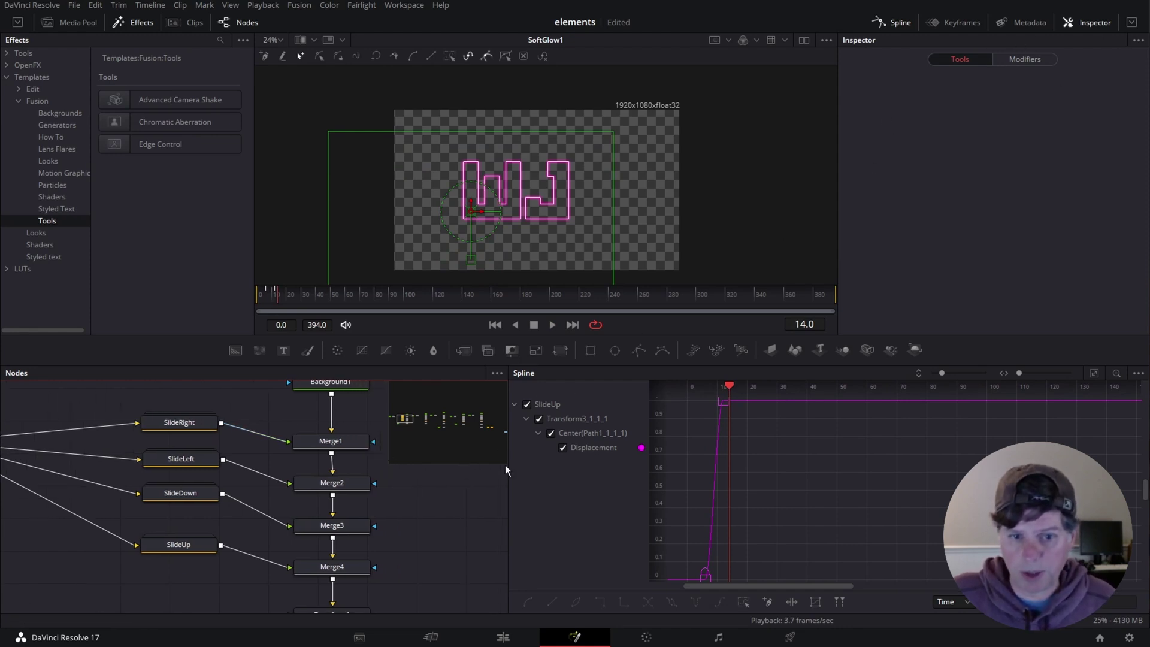
drag(507, 470, 1012, 470)
scroll(357, 516, down, 2)
drag(539, 512, 367, 480)
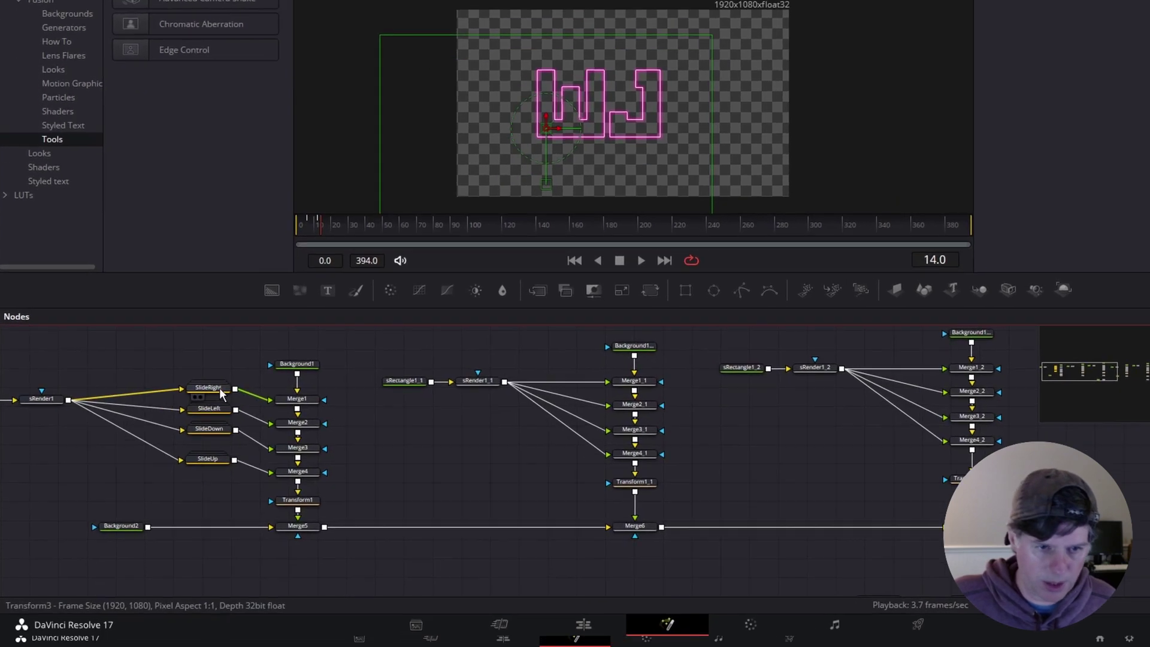
click(219, 387)
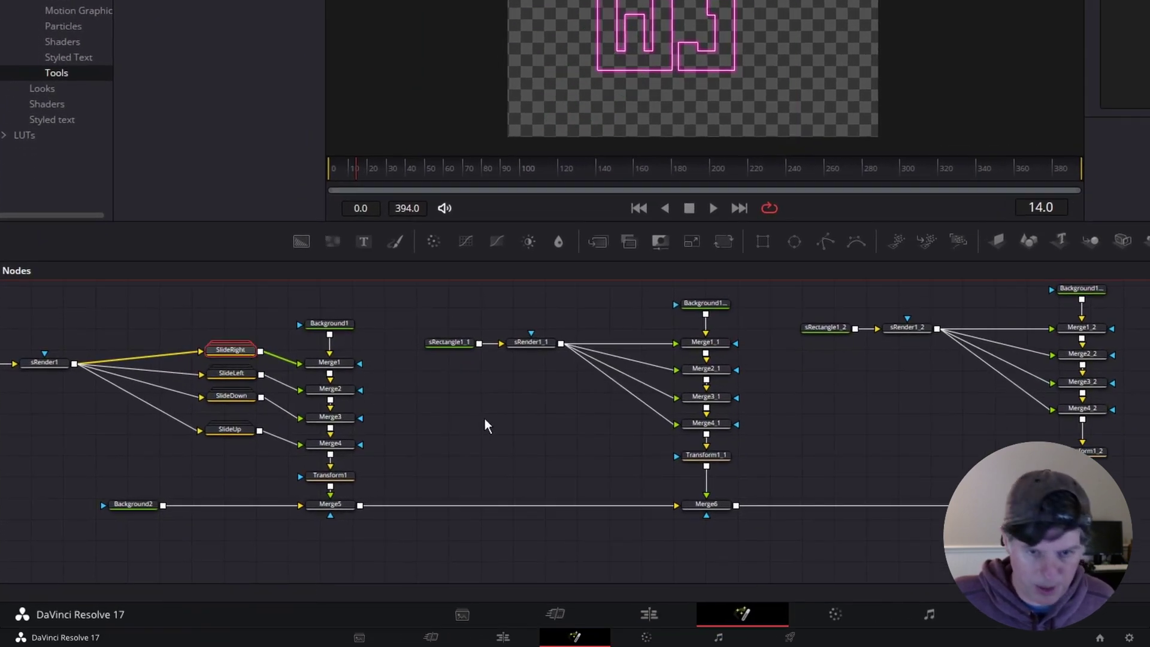
scroll(455, 422, right, 5)
key(ctrl+v)
drag(400, 430, 460, 427)
- Insert further copies of SlideRight on the sRender connections into Merge3_2, Merge1_1_1 and Merge3_2_1
click(729, 413)
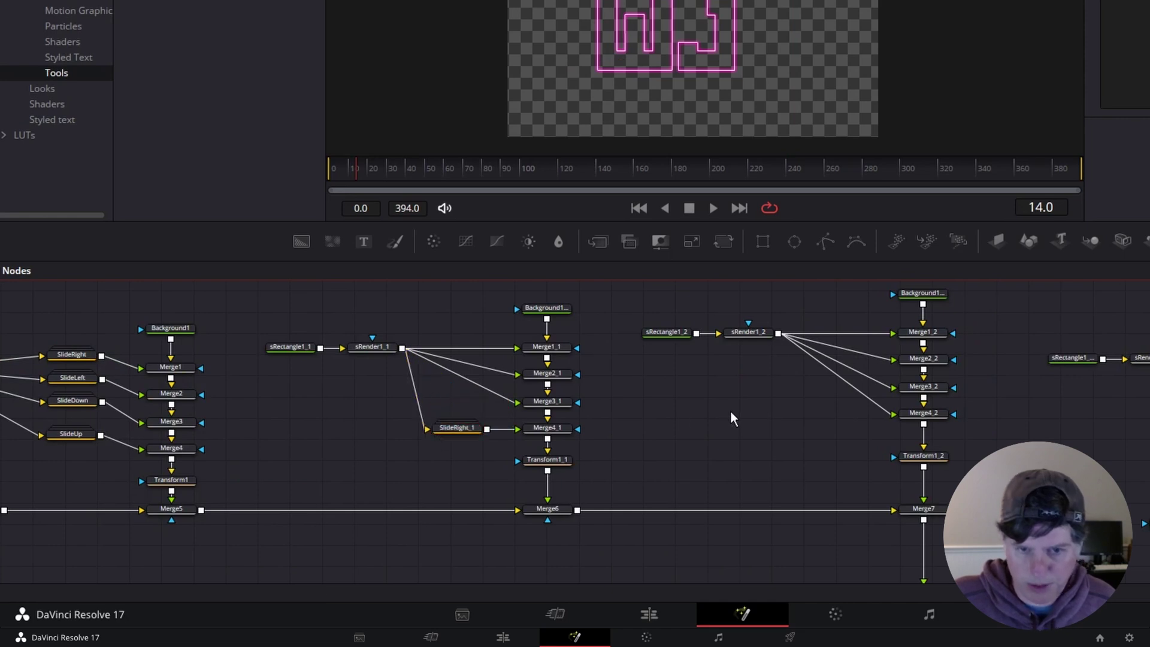
key(ctrl+v)
drag(729, 407, 873, 380)
drag(873, 380, 873, 380)
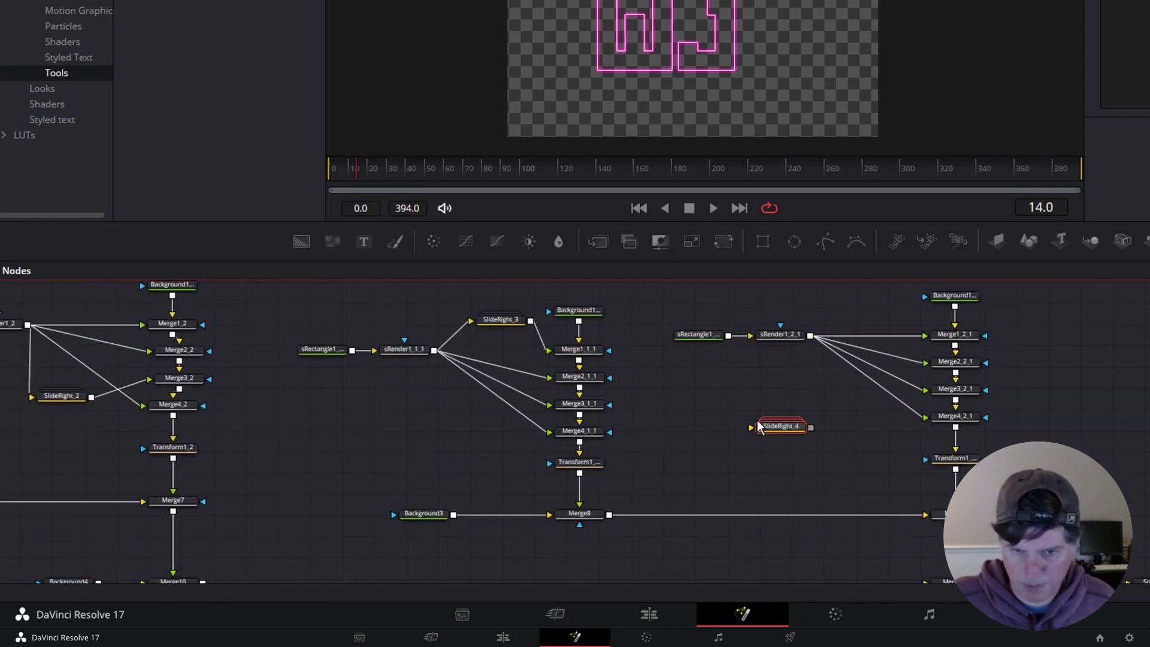
drag(757, 419, 849, 415)
- Insert copies of the SlideLeft group on the connections from sRender1_1 to Merge3_1 and from sRender1_2 to Merge4_2
drag(394, 438, 670, 455)
drag(395, 464, 772, 473)
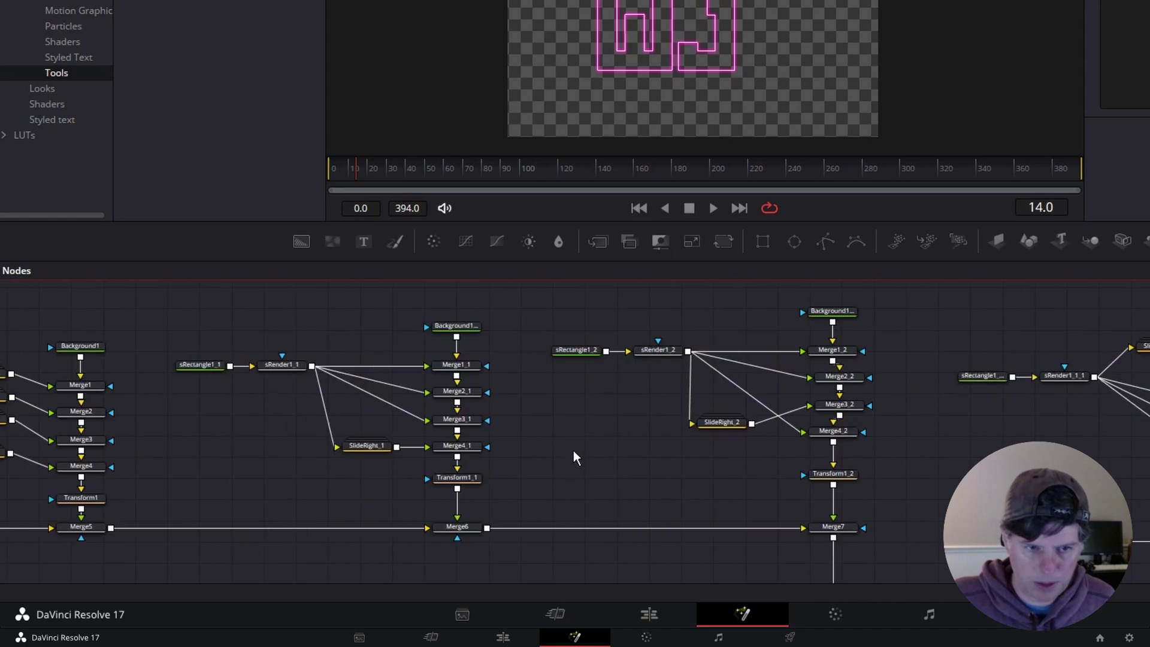
drag(542, 436, 687, 425)
scroll(300, 386, up, 3)
drag(468, 457, 595, 444)
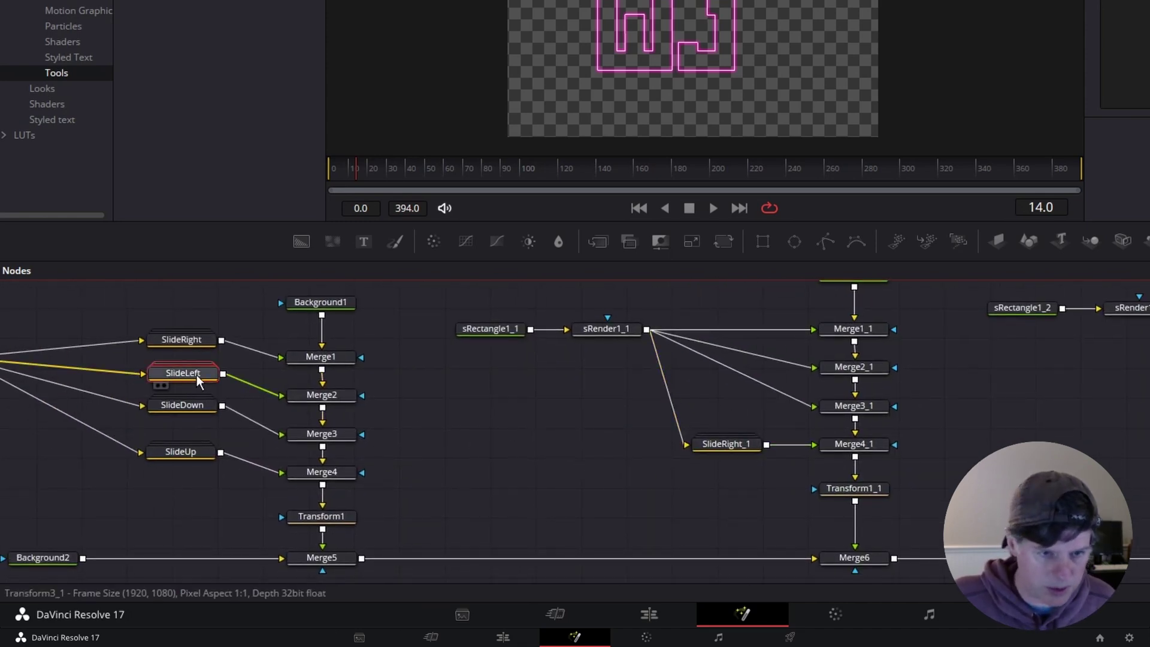
drag(200, 373, 754, 385)
drag(929, 427, 567, 422)
key(ctrl+v)
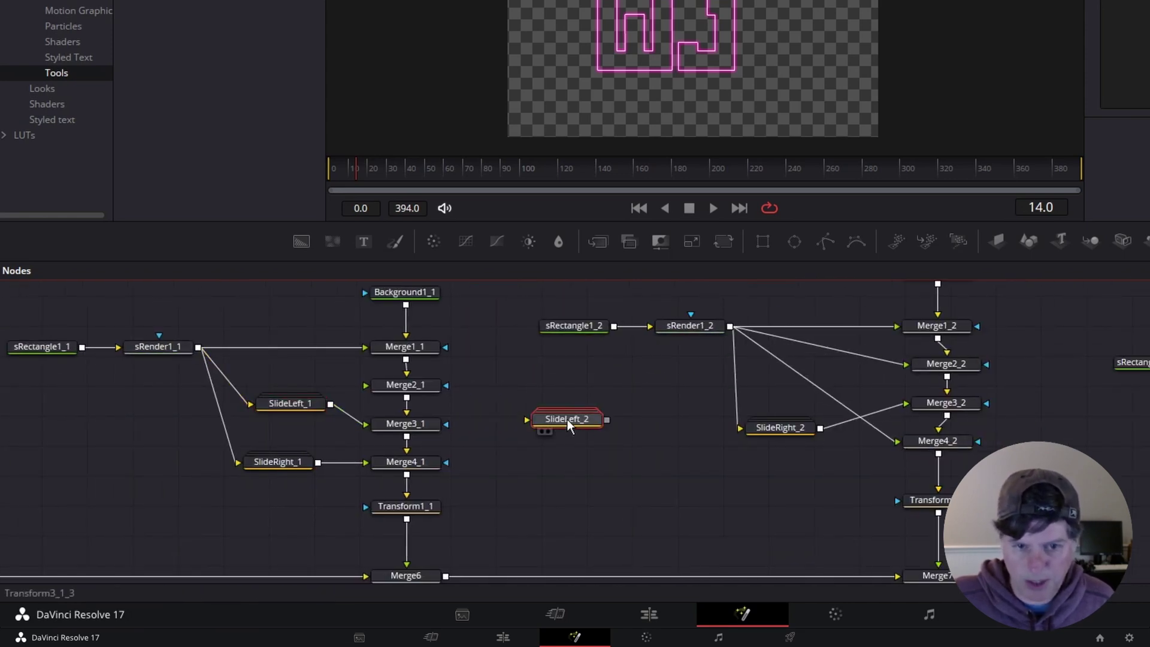
drag(658, 401, 817, 388)
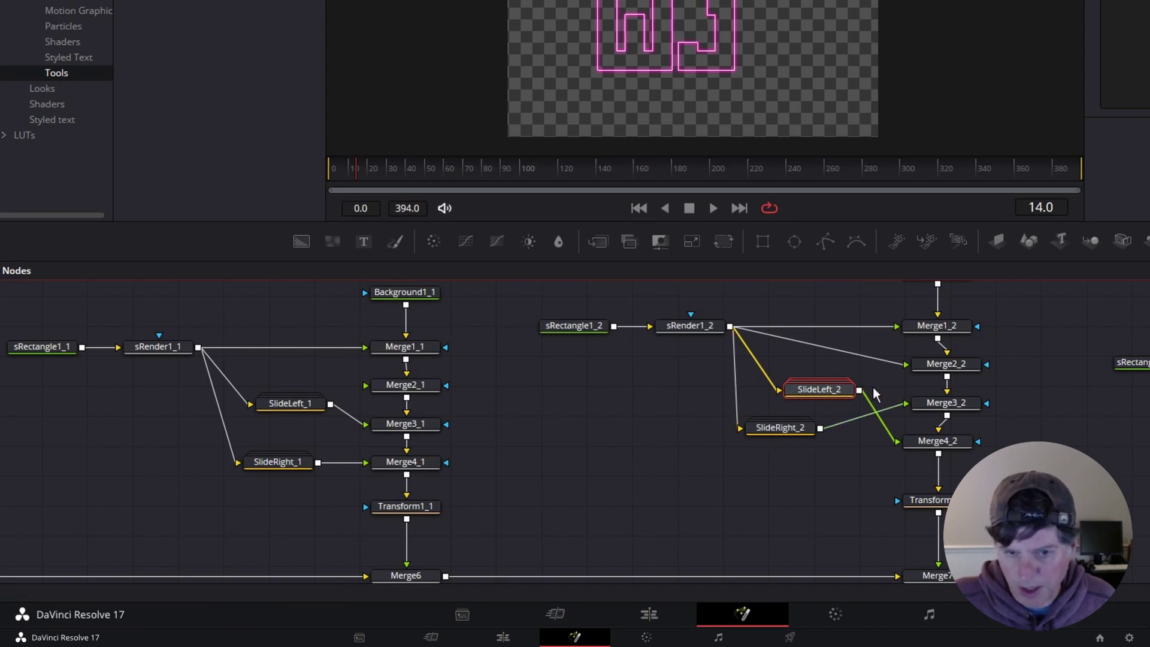
- Insert copies of SlideLeft on the connections from sRender1_1_1 to Merge4_1_1 and from sRender1_2_1 to Merge4_2_1
drag(985, 412, 481, 460)
drag(740, 501, 680, 509)
click(610, 483)
key(ctrl+v)
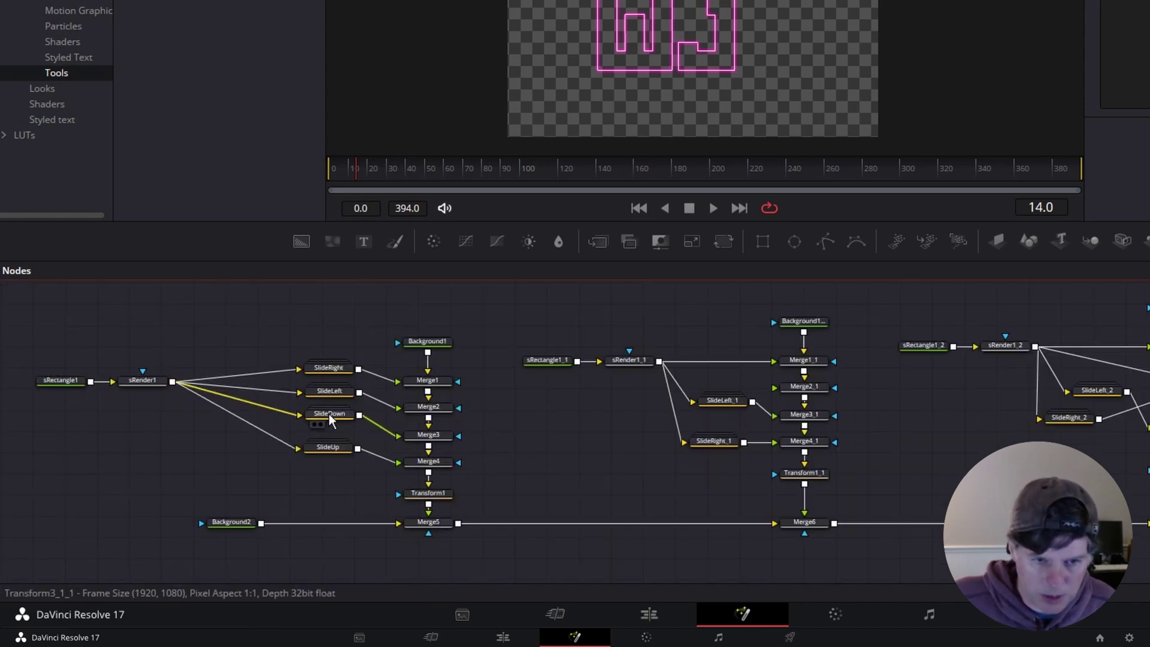
- Insert copies of the SlideDown group on the sRender connections into Merge1_1, Merge2_2, Merge3_1_1 and Merge1_2_1
scroll(711, 368, right, 12)
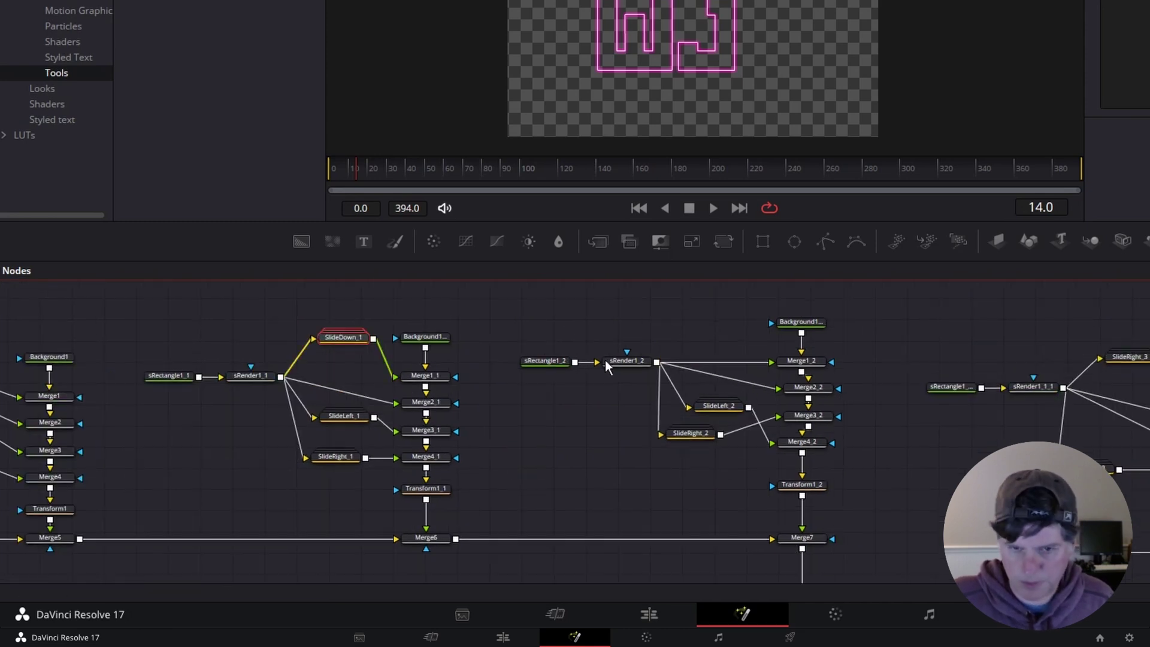
key(ctrl+v)
drag(589, 409, 593, 432)
drag(301, 437, 431, 438)
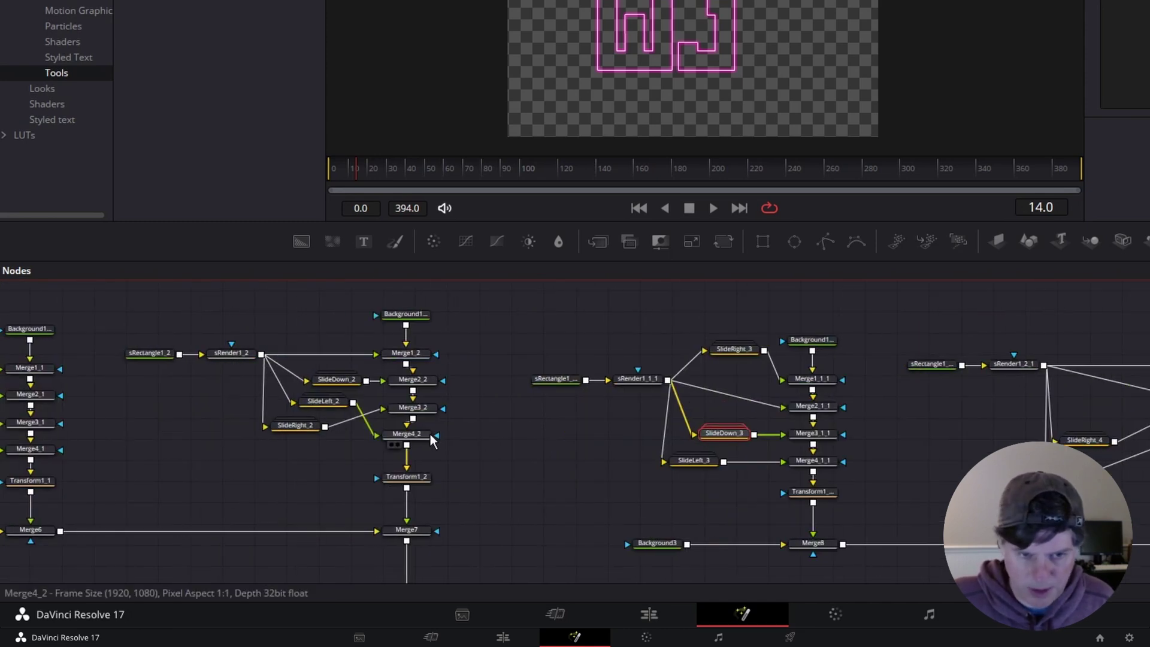
drag(582, 442, 302, 419)
scroll(634, 419, right, 3)
key(ctrl+v)
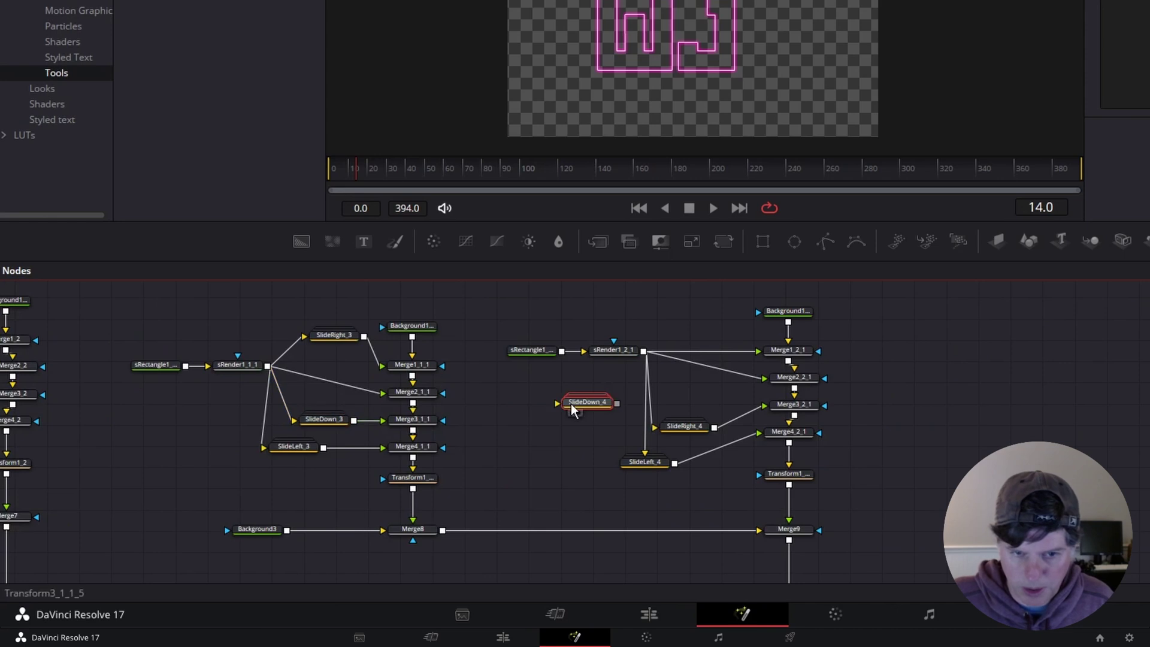
drag(585, 406, 708, 356)
- Insert copies of the SlideUp group on the sRender connections into Merge2_1, Merge1_2 and Merge2_1_1
scroll(408, 420, left, 10)
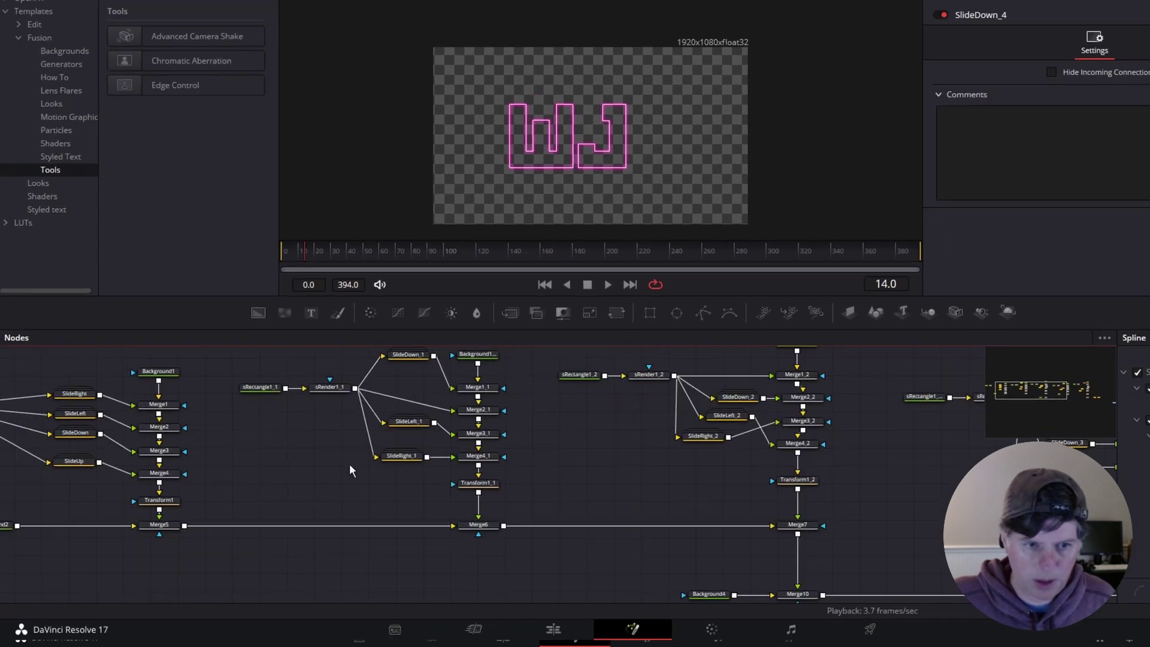
scroll(284, 410, up, 3)
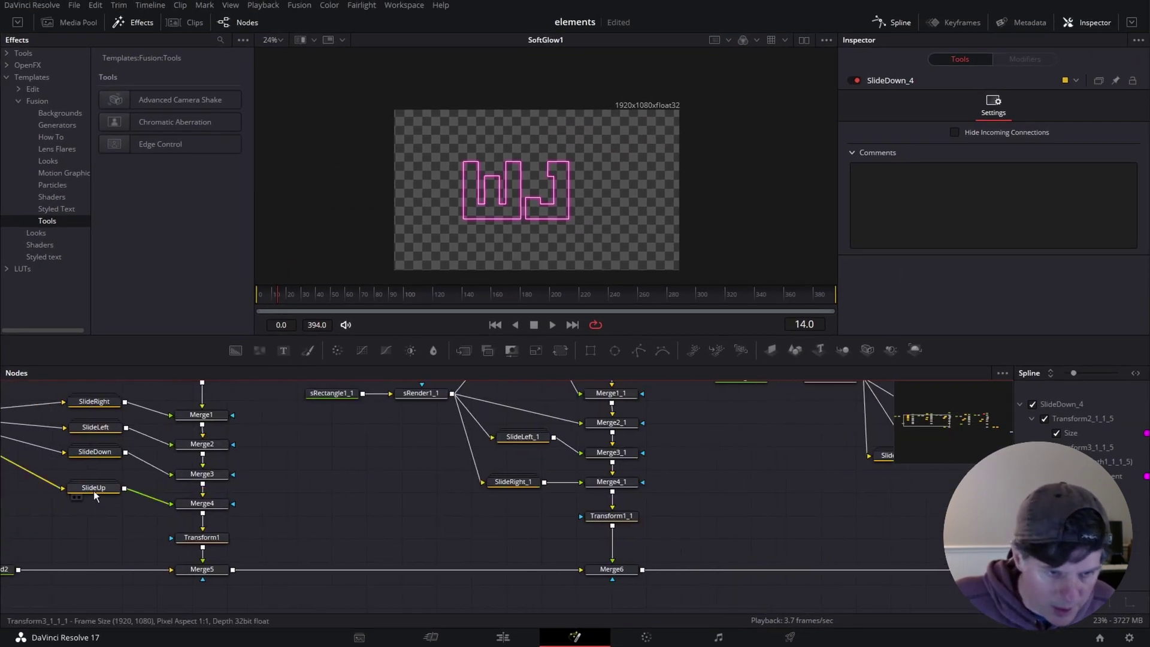
click(94, 490)
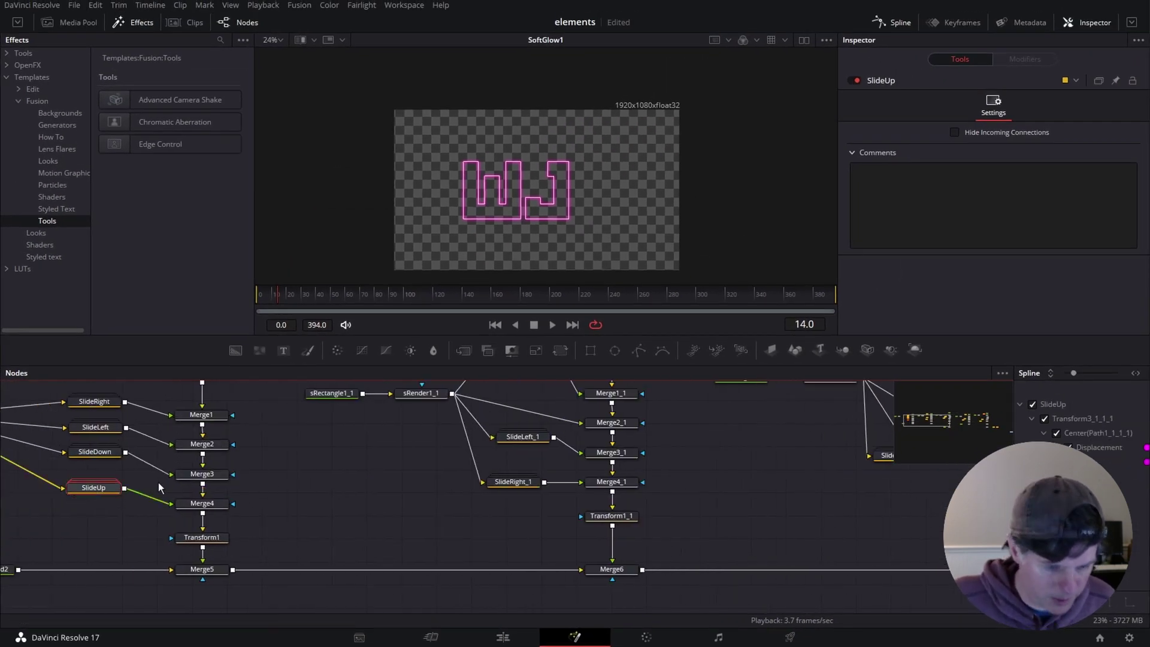
key(ctrl+v)
drag(359, 494, 421, 436)
key(ctrl+z)
click(234, 501)
key(ctrl+v)
drag(652, 503, 280, 505)
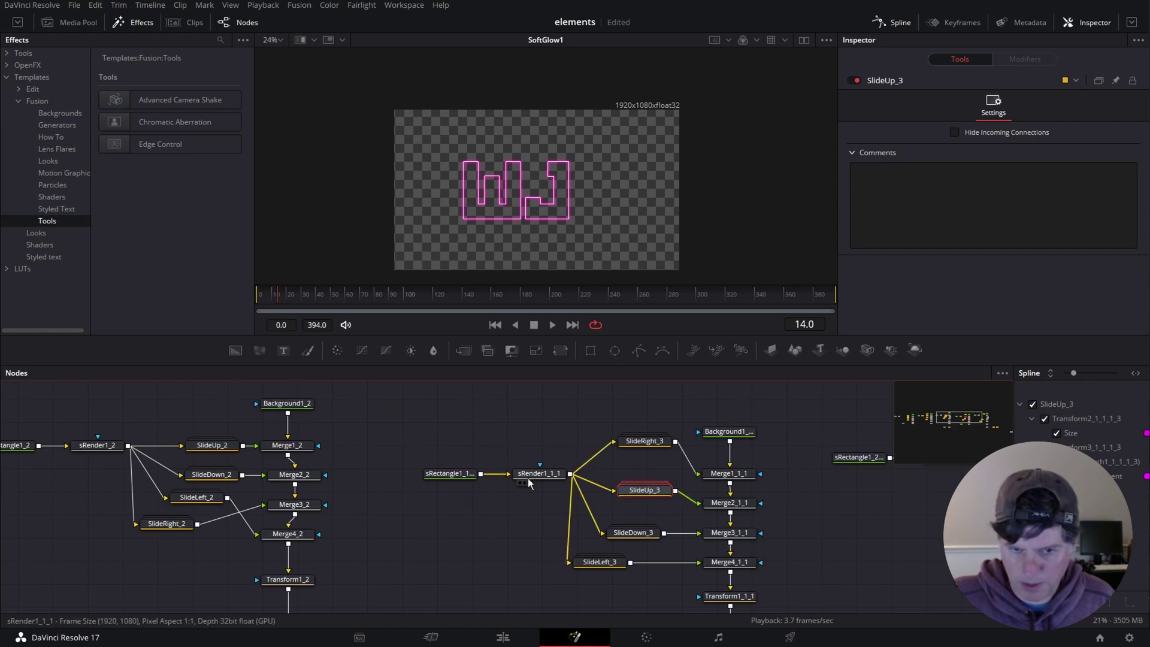
- Space out sRectangle1_1_1 and sRender1_1_1 and line up their slide groups beside Merge1_1_1 to Merge4_1_1
drag(444, 480, 399, 480)
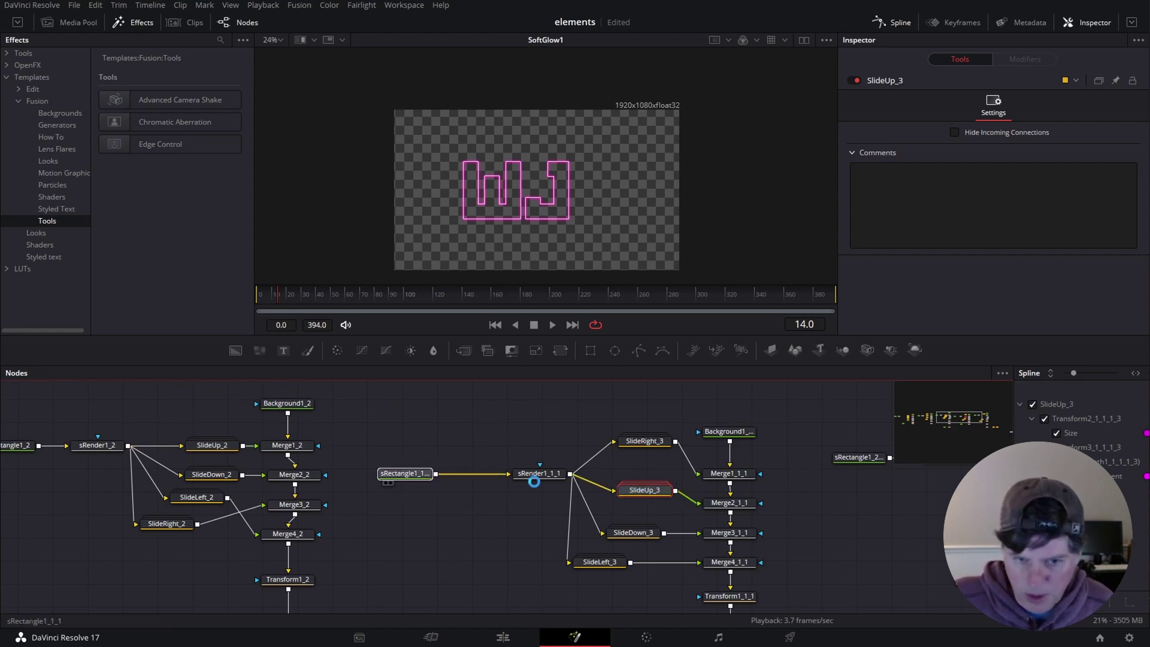
drag(534, 479, 480, 479)
drag(644, 440, 638, 473)
drag(632, 533, 641, 532)
drag(612, 564, 654, 564)
- Tidy the slide groups fed by sRender1_2, sRender1_1 and sRender1 into neat columns beside their Merge nodes
drag(419, 527, 544, 552)
drag(292, 548, 335, 529)
drag(321, 525, 333, 563)
drag(180, 568, 549, 544)
drag(290, 422, 290, 461)
drag(180, 539, 642, 533)
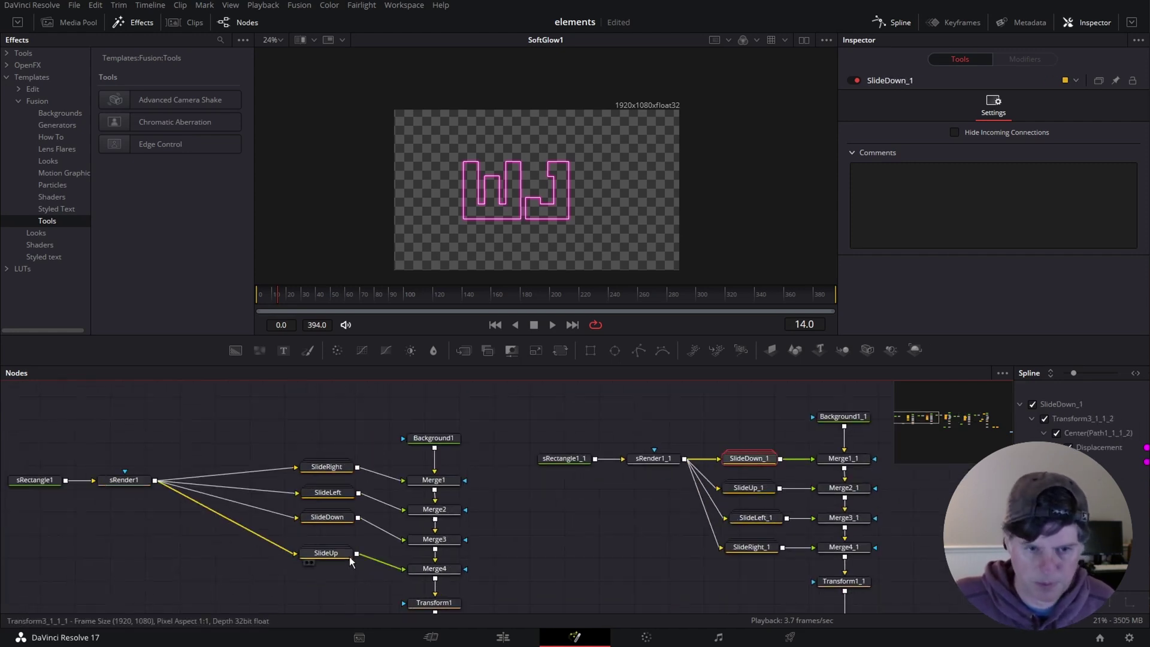
drag(350, 555, 362, 572)
drag(323, 467, 337, 480)
- Line up SlideDown_4, SlideRight_4 and SlideLeft_4 beside Merge1_2_1, Merge3_2_1 and Merge4_2_1
drag(80, 571, 520, 545)
scroll(519, 543, down, 6)
scroll(488, 514, up, 5)
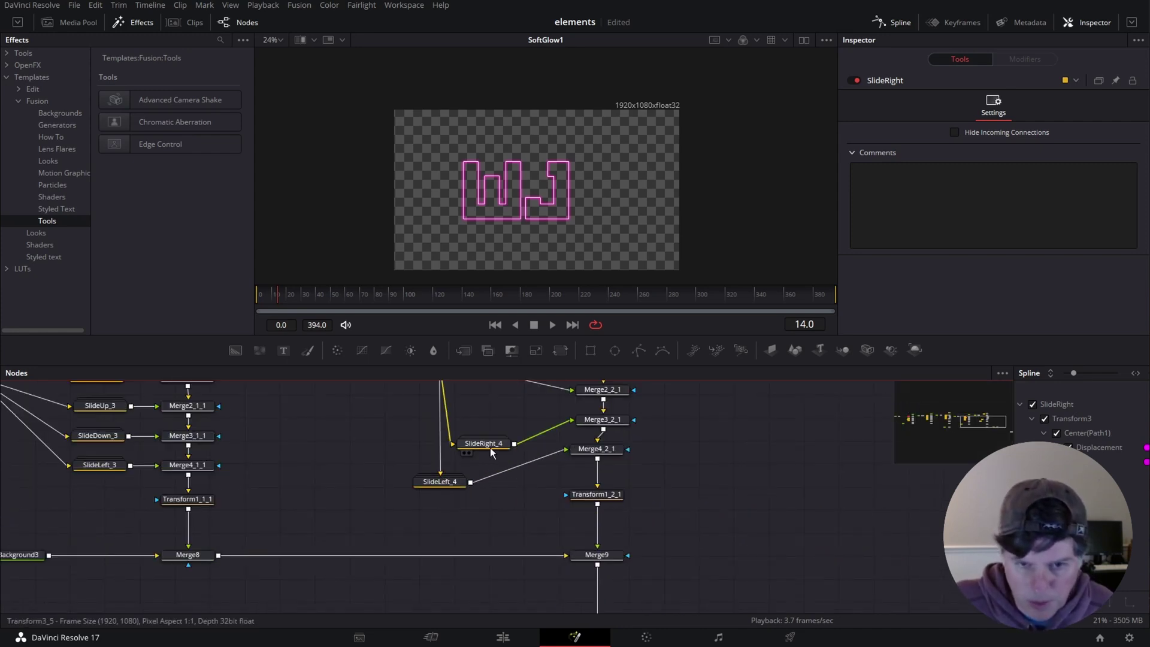
drag(490, 447, 503, 423)
drag(462, 484, 513, 451)
drag(513, 450, 503, 541)
drag(496, 430, 487, 453)
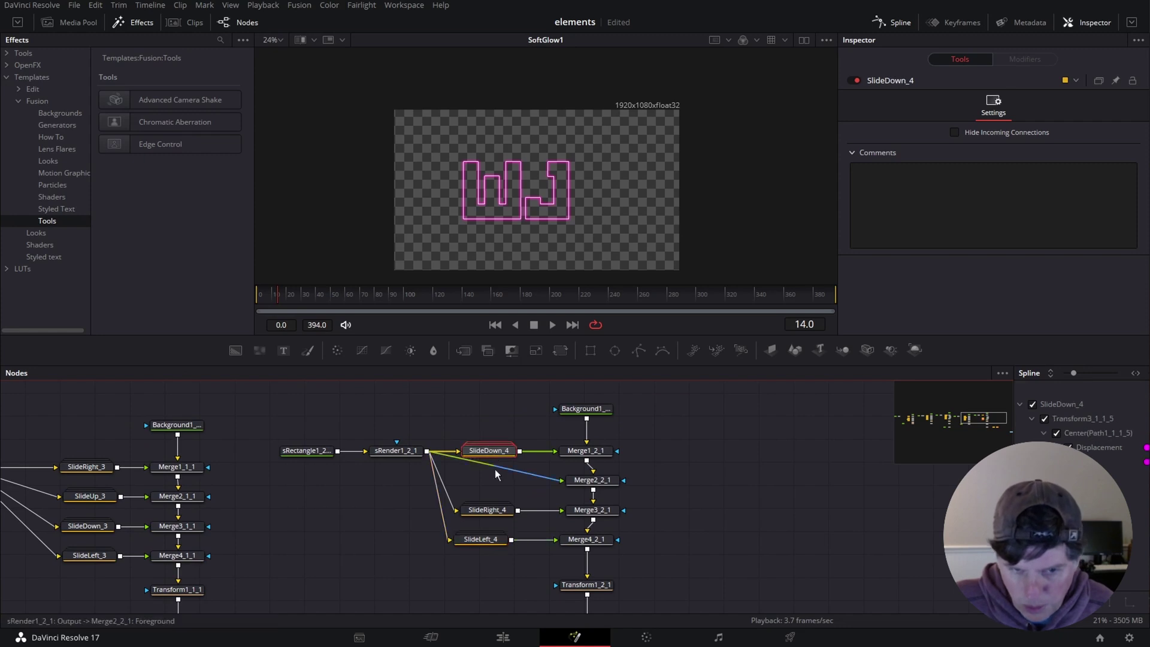
- Insert a copy of SlideUp on the connection from sRender1_2_1 to Merge2_2_1 and align the SlideLeft_4 group below
click(333, 526)
key(ctrl+v)
drag(336, 522, 485, 476)
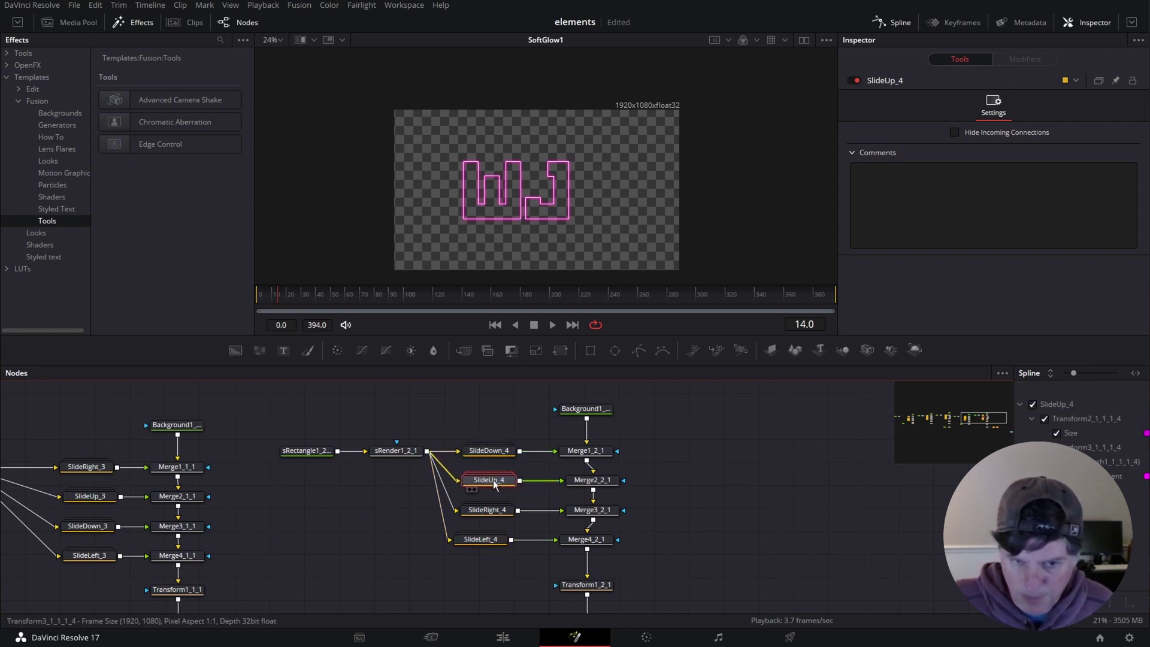
drag(475, 537, 480, 537)
- Return to the first frame and play back the complete animation of squares sliding into the WJ logo
scroll(373, 510, down, 10)
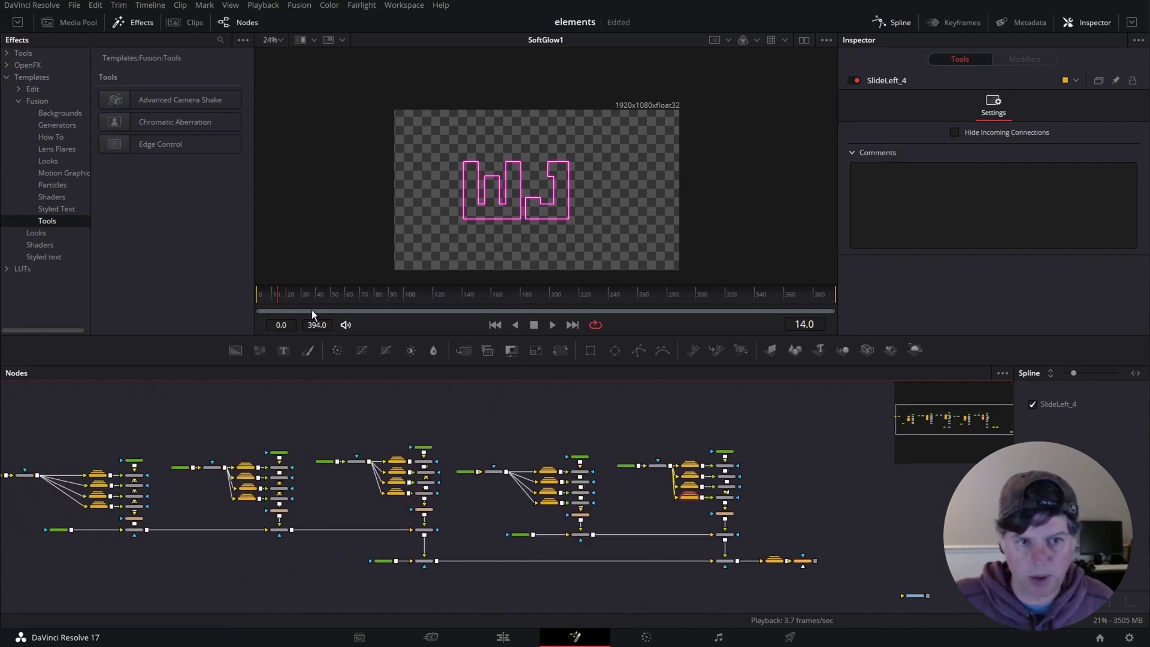
drag(278, 301, 248, 304)
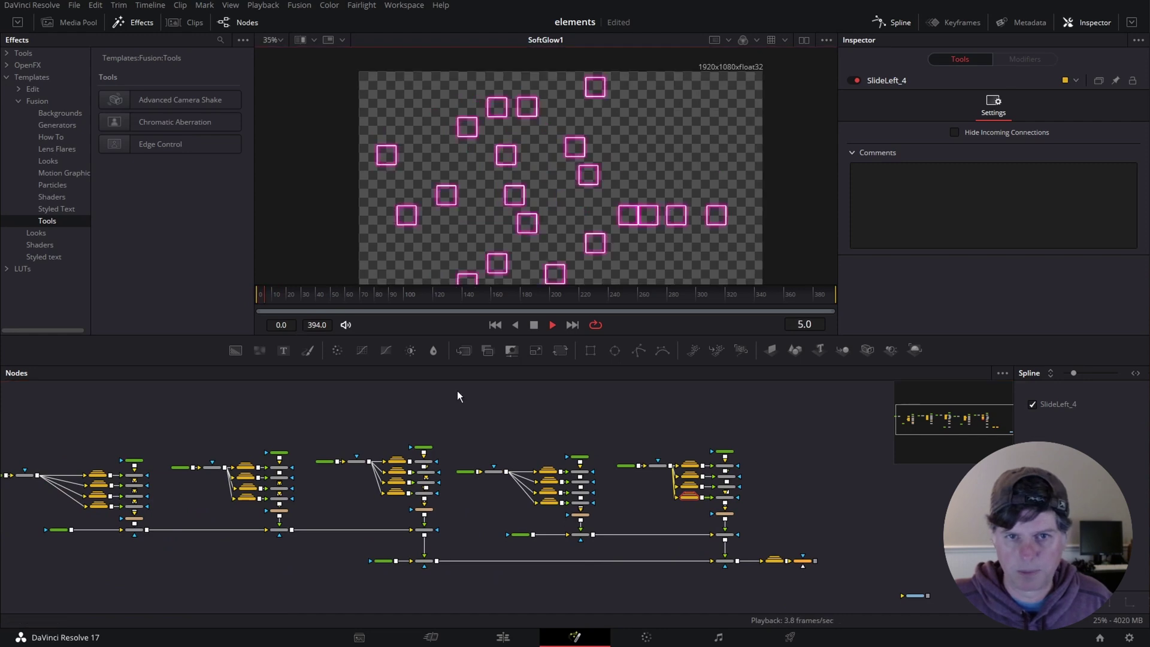
key(space)
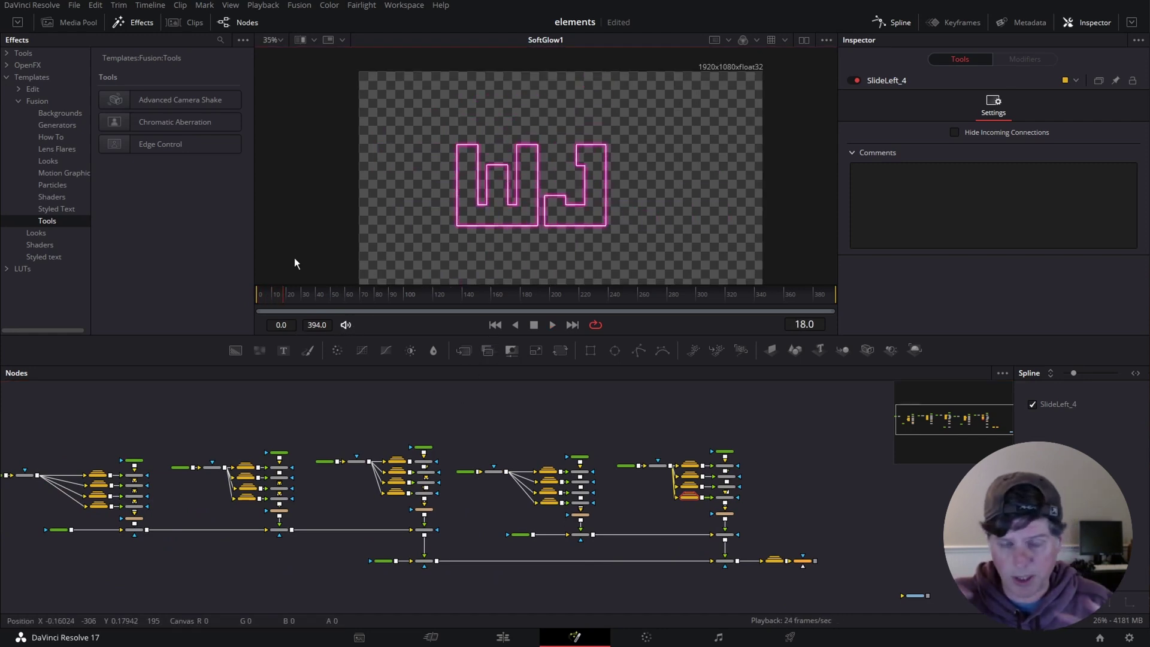
scroll(278, 395, down, 1)
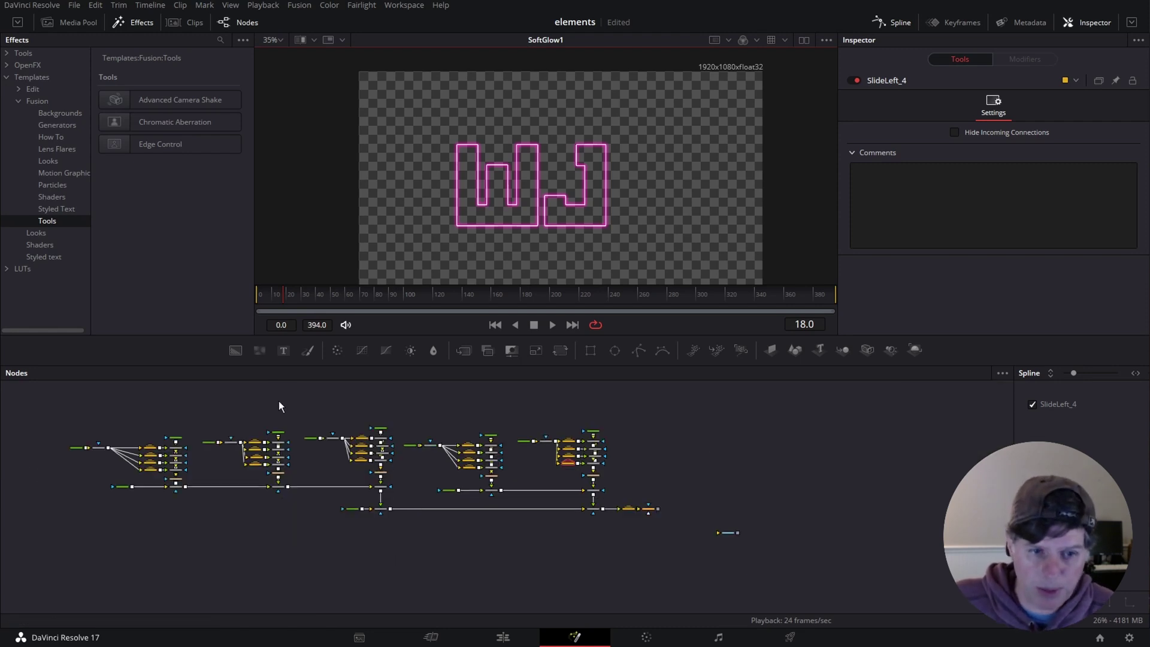
click(958, 22)
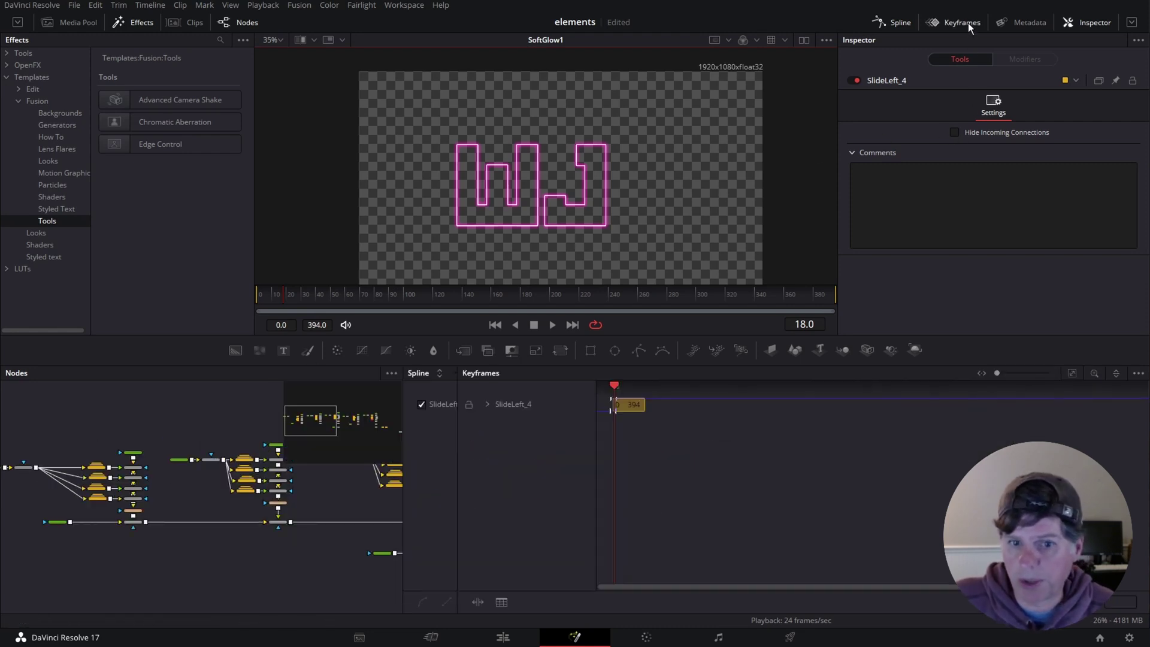
click(959, 22)
- Select all the slide groups feeding the five merge columns and show their keyframes
scroll(544, 405, up, 5)
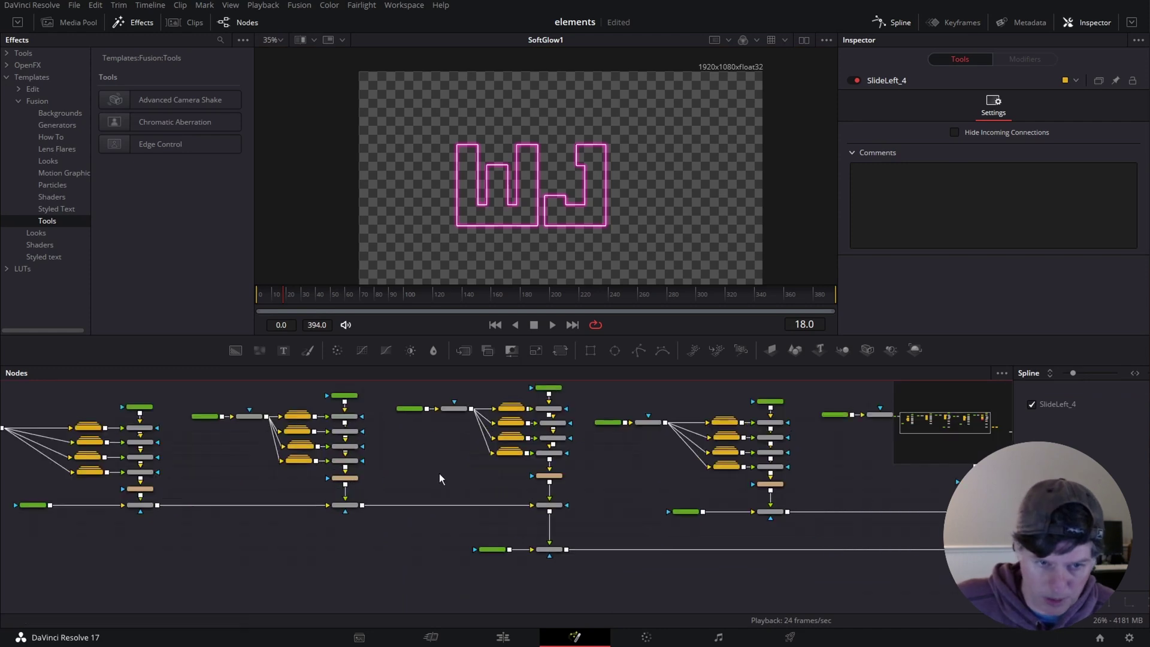
drag(220, 402, 260, 506)
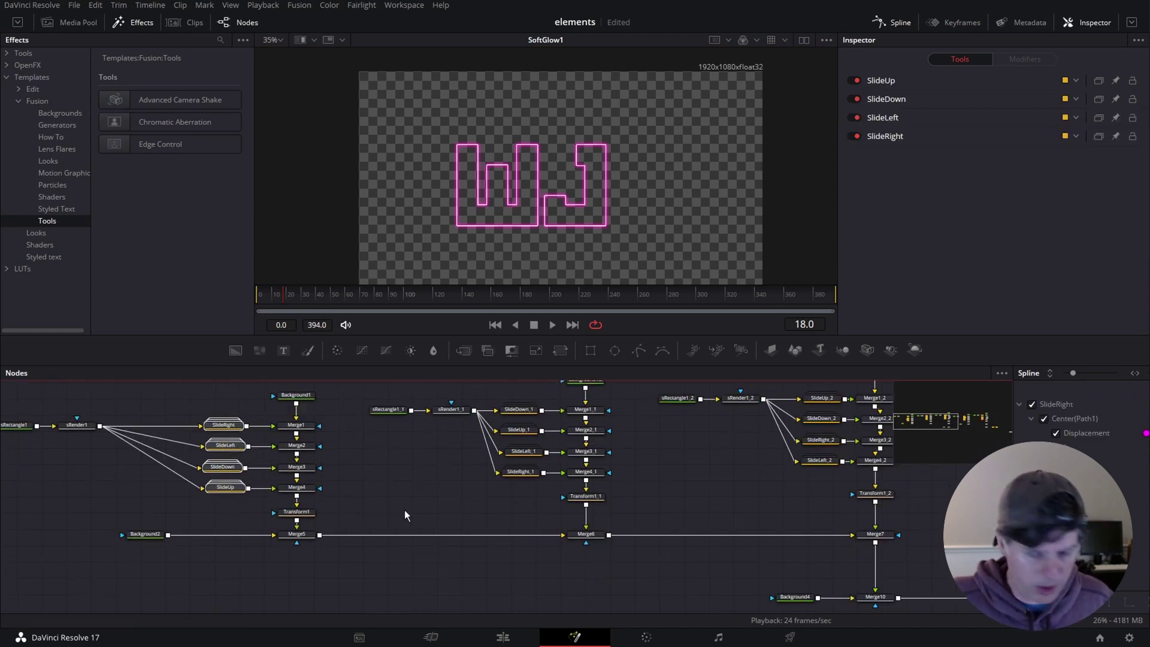
drag(477, 415, 508, 512)
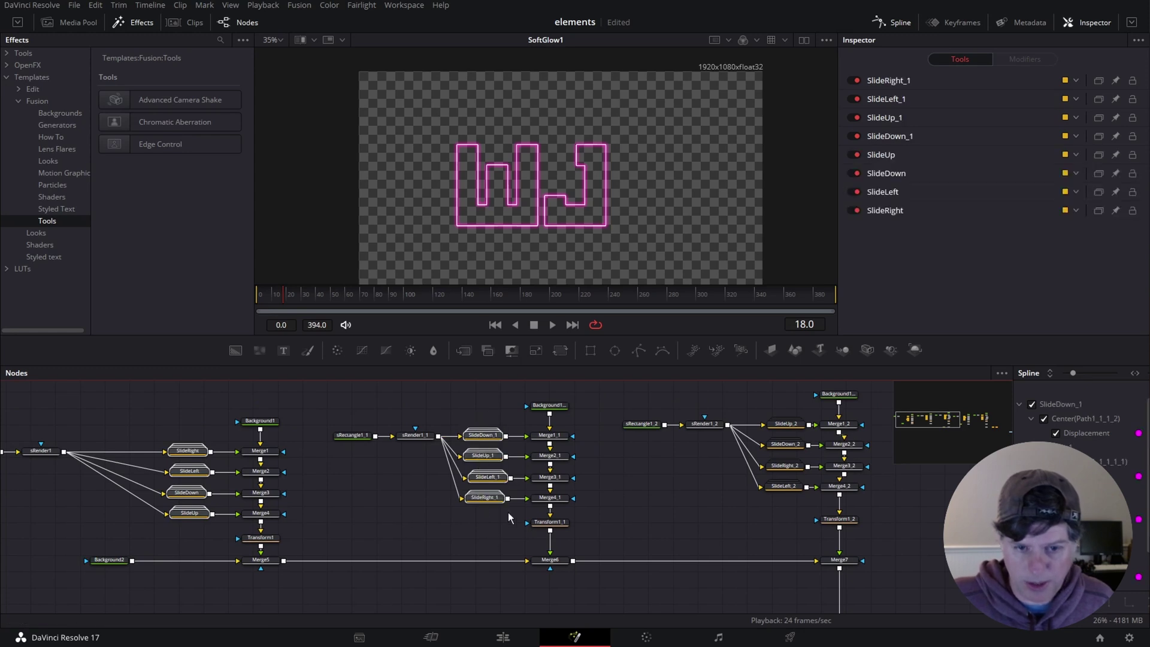
drag(593, 483, 315, 513)
drag(502, 410, 506, 543)
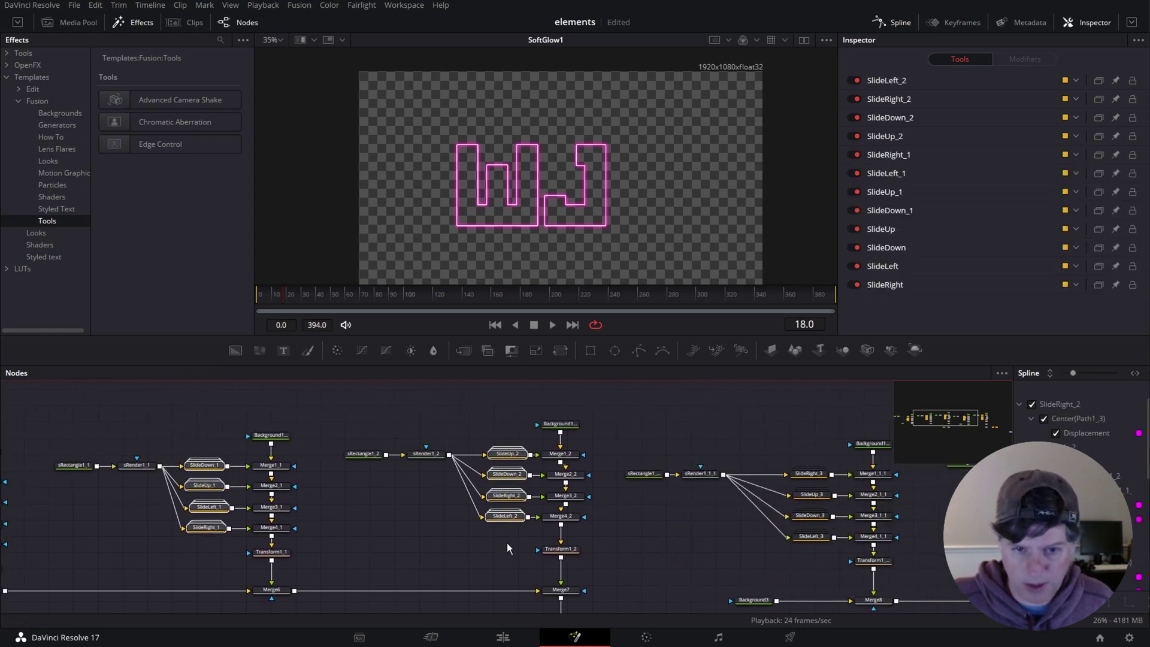
scroll(507, 543, right, 5)
drag(488, 444, 494, 542)
scroll(600, 527, right, 2)
drag(644, 430, 648, 554)
scroll(525, 512, down, 2)
drag(524, 515, 599, 494)
click(959, 22)
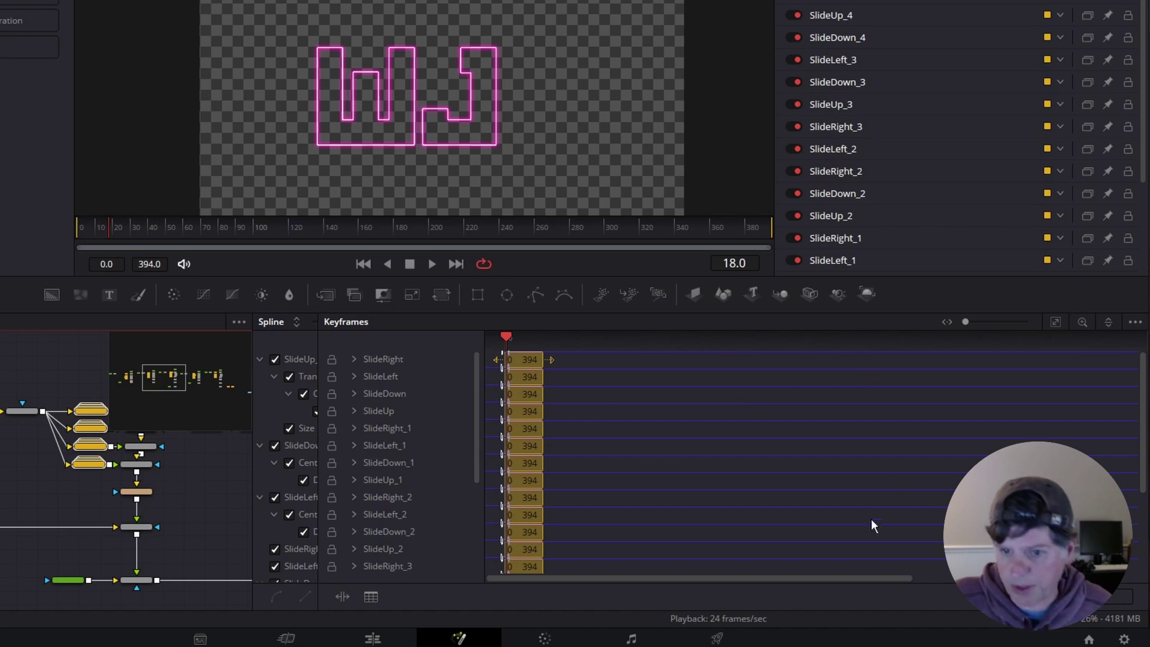
- Enlarge the keyframe timeline's scale and delay SlideLeft, SlideDown, SlideUp and SlideRight_1 by a few frames to stagger them
drag(964, 321, 971, 322)
drag(544, 584, 516, 586)
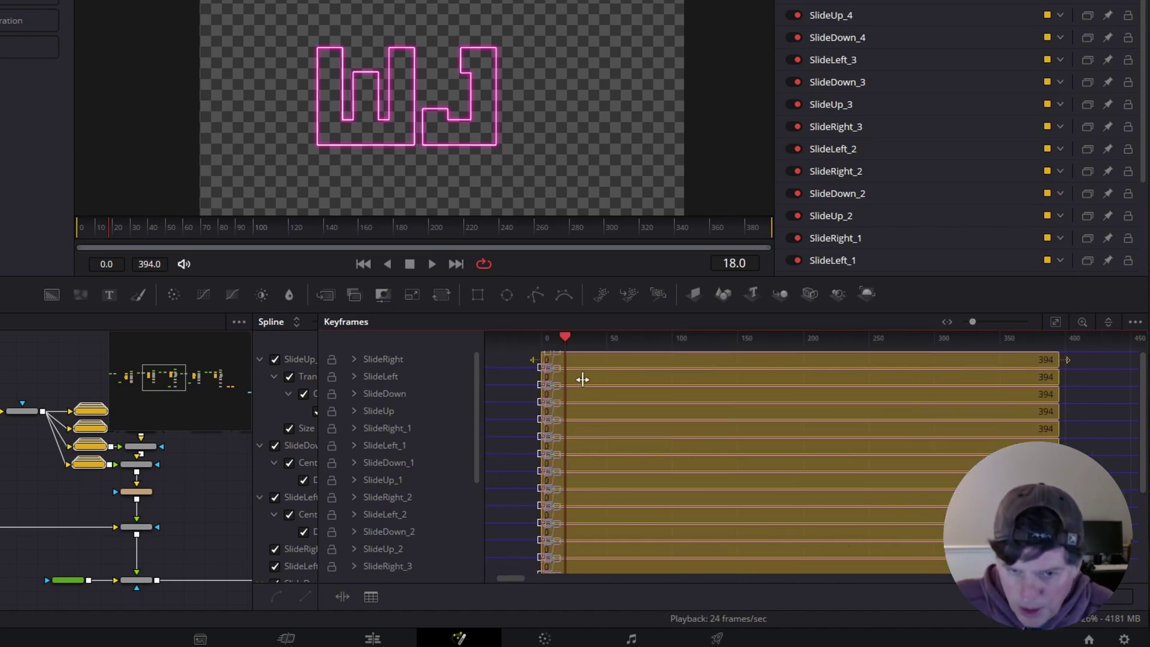
click(582, 378)
click(590, 397)
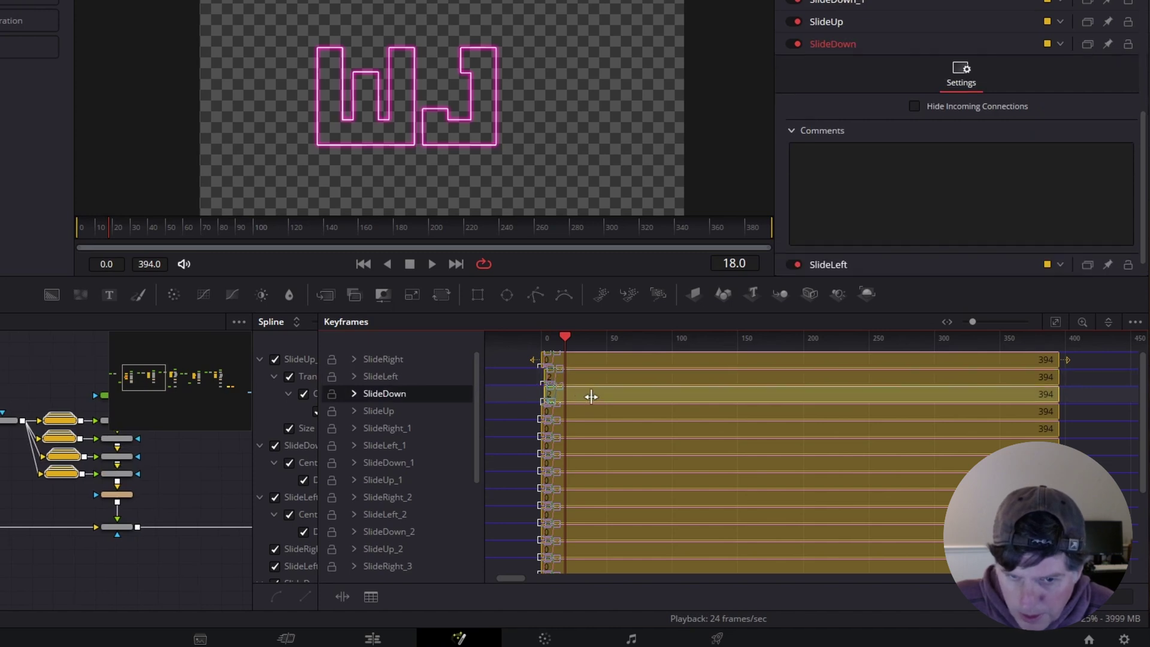
click(592, 412)
click(594, 429)
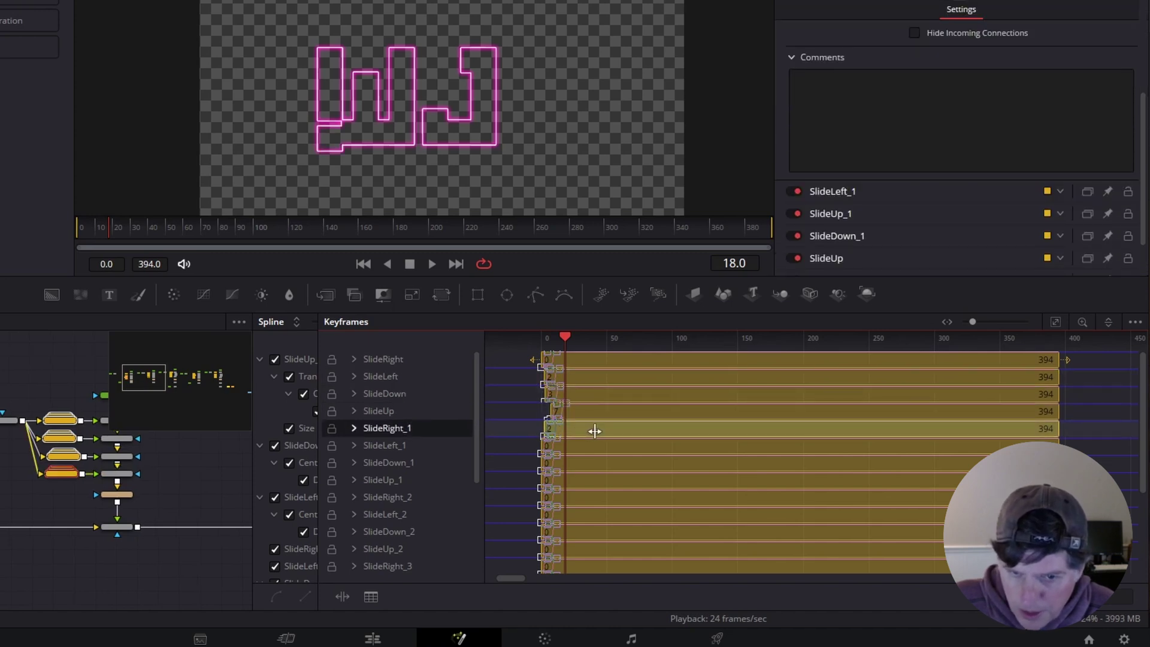
- Shift the keyframe bars from SlideLeft_1 down to SlideDown_2 a few frames later, each staggered against the previous one
click(598, 448)
click(588, 464)
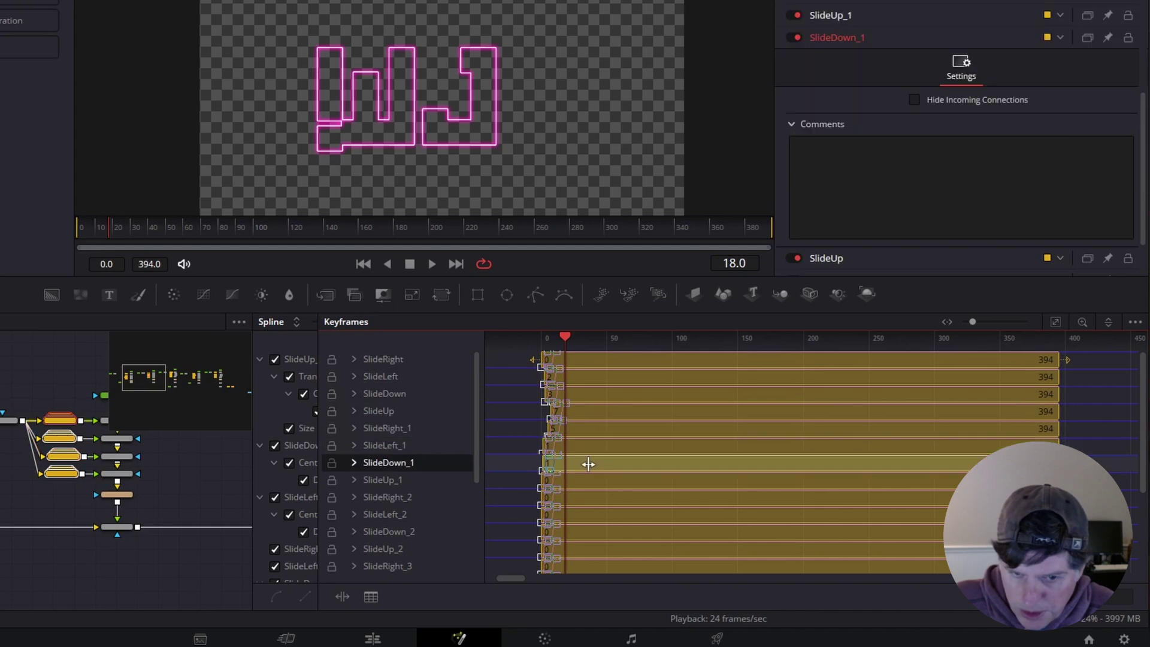
click(586, 484)
click(586, 498)
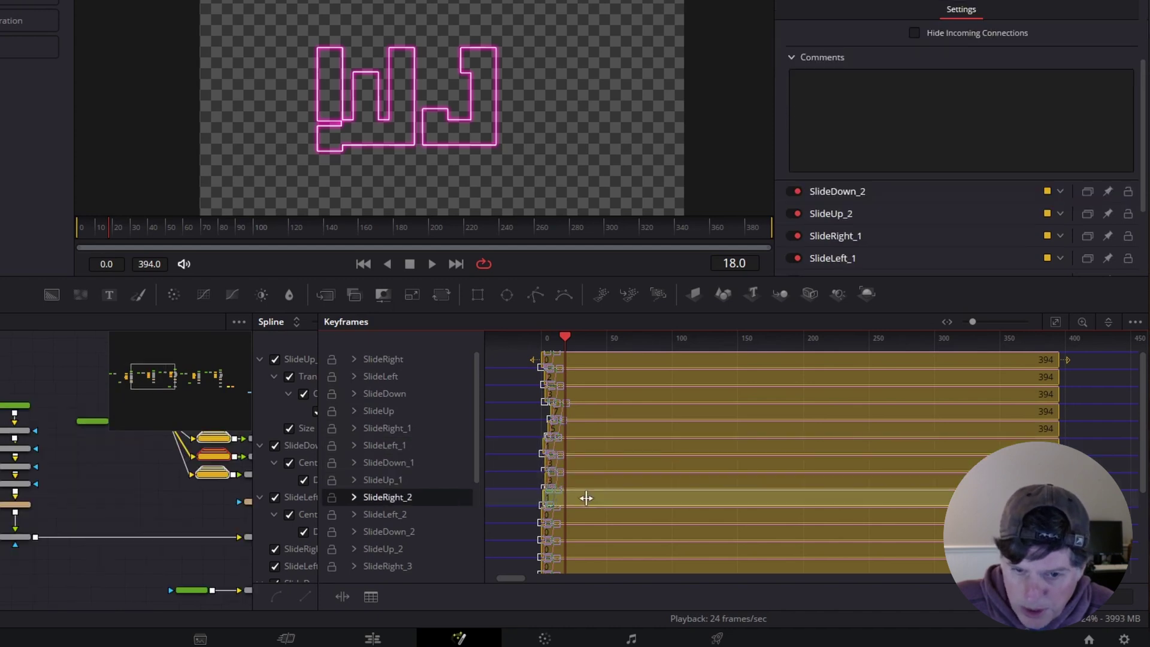
drag(577, 515, 597, 533)
- Stagger the remaining keyframe bars from SlideUp_2 down to SlideUp_4 so they start progressively later
scroll(595, 479, down, 2)
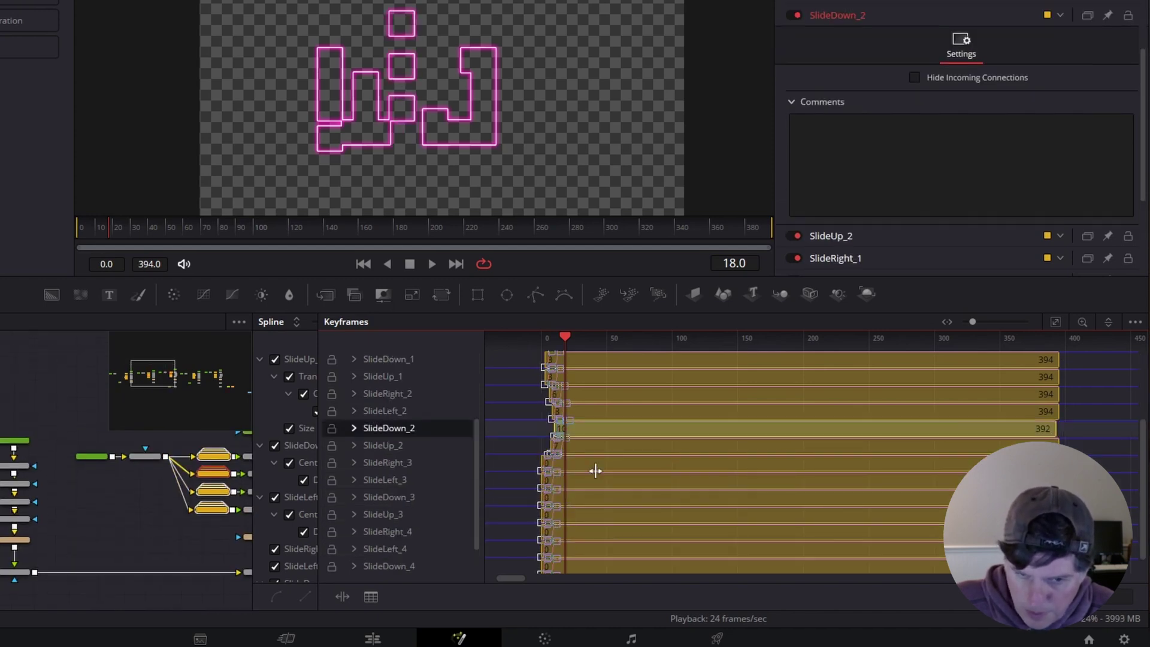
drag(585, 445, 596, 445)
drag(586, 461, 599, 462)
drag(586, 479, 606, 496)
drag(592, 514, 608, 514)
drag(693, 575, 708, 575)
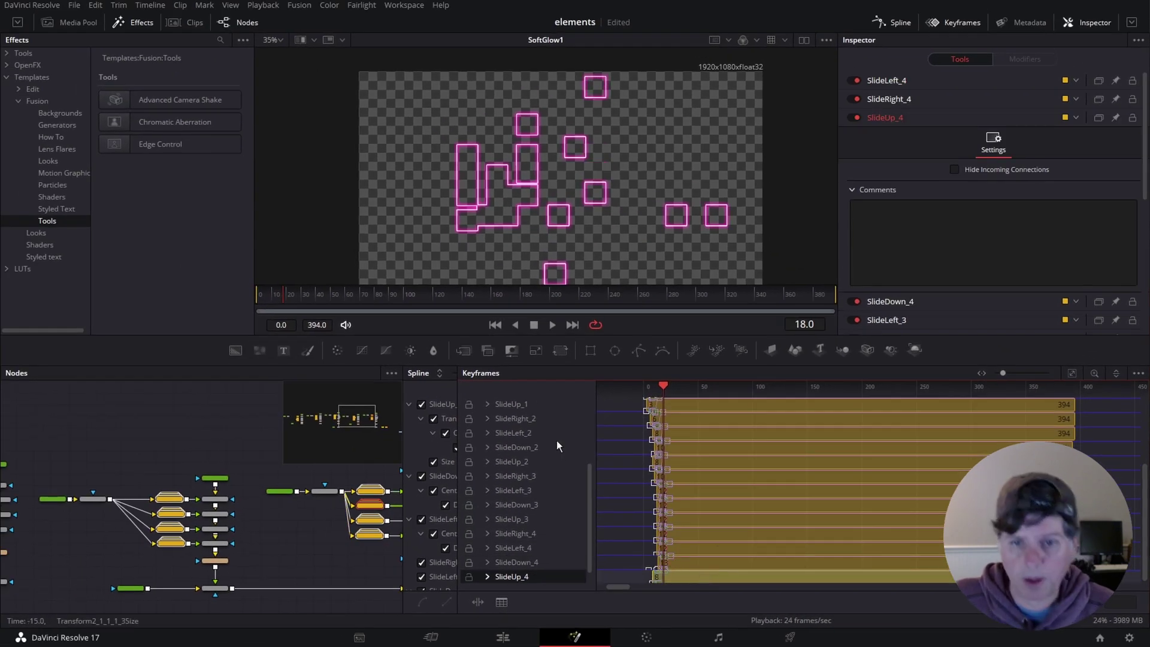
- Return to the start and play back the staggered logo animation
drag(240, 277, 188, 285)
key(space)
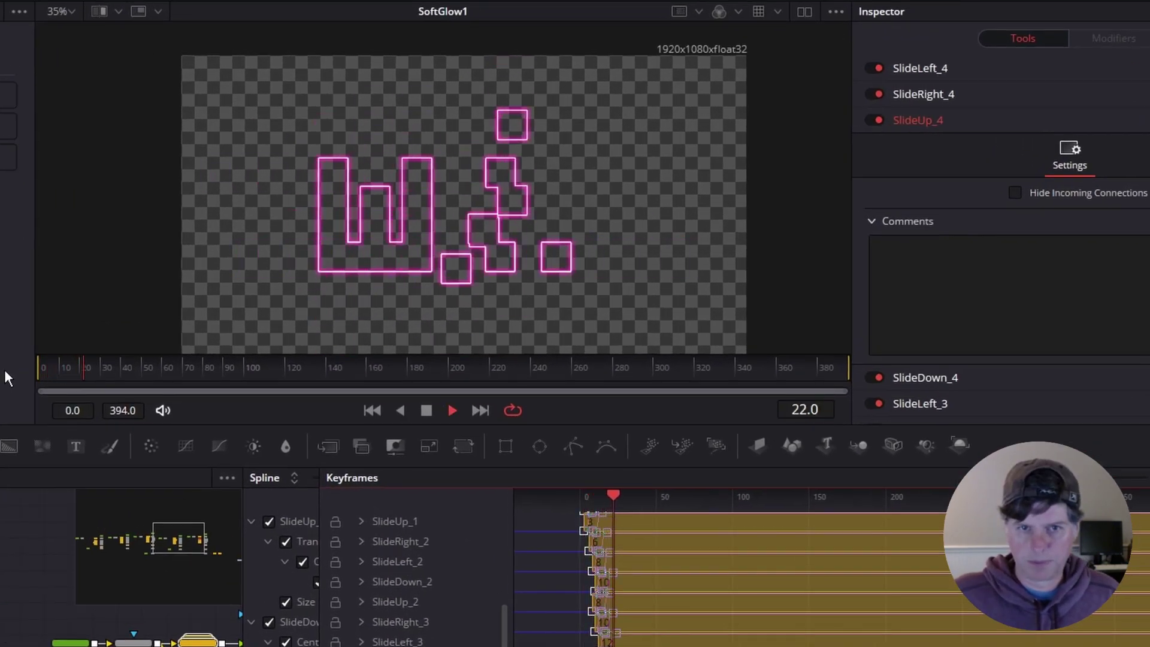
key(space)
- Increase the stagger of the bars from SlideLeft to SlideRight_1, starting SlideUp at frame 9 and SlideRight_1 at frame 10
scroll(670, 561, up, 2)
scroll(667, 567, up, 1)
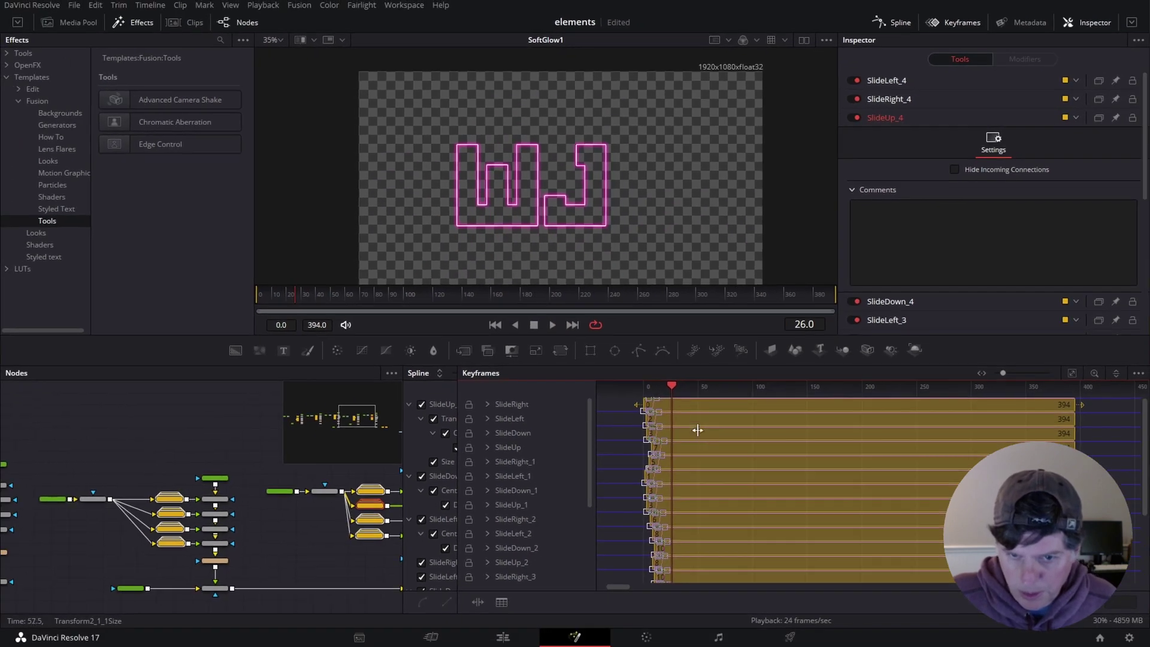
click(683, 416)
click(686, 431)
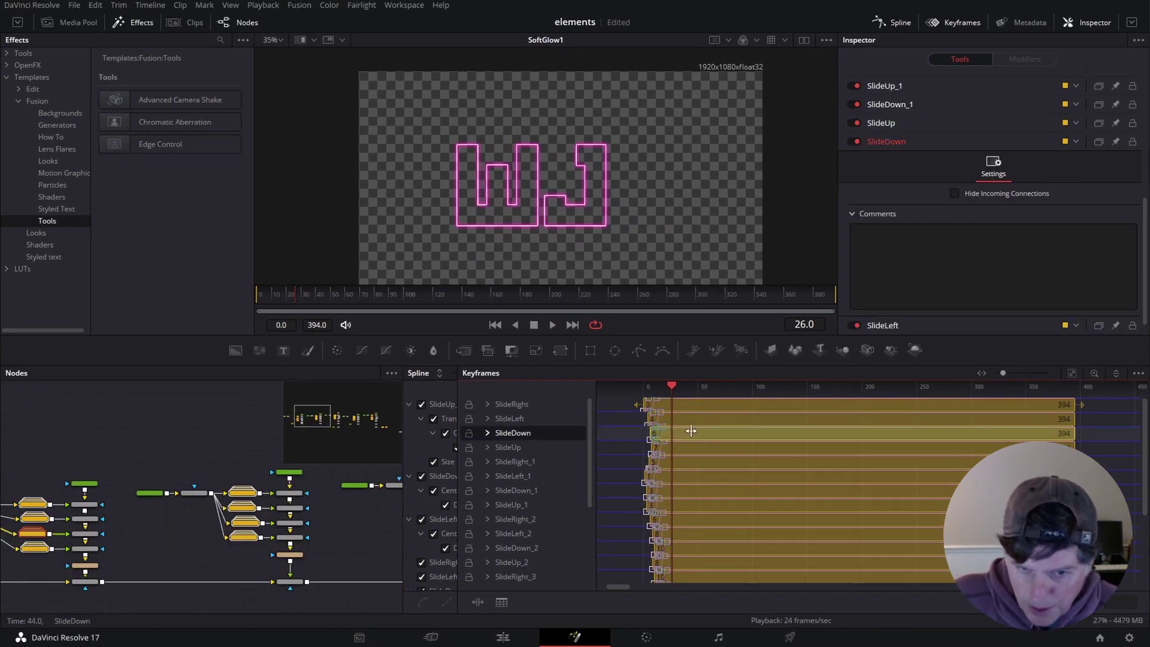
click(690, 447)
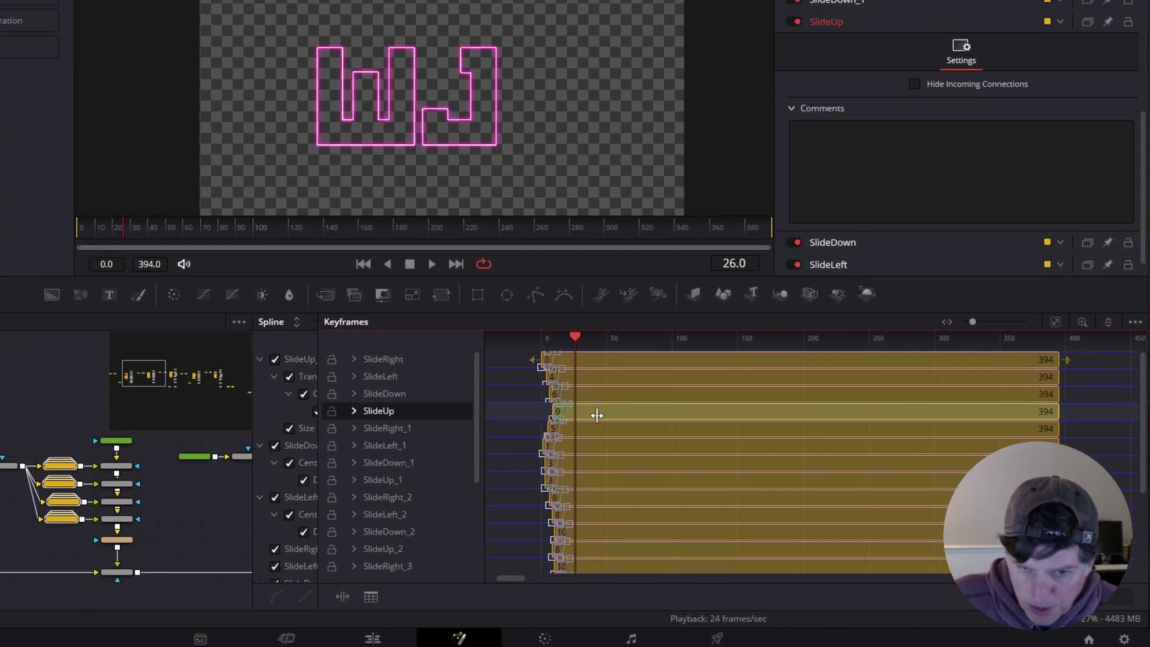
click(597, 426)
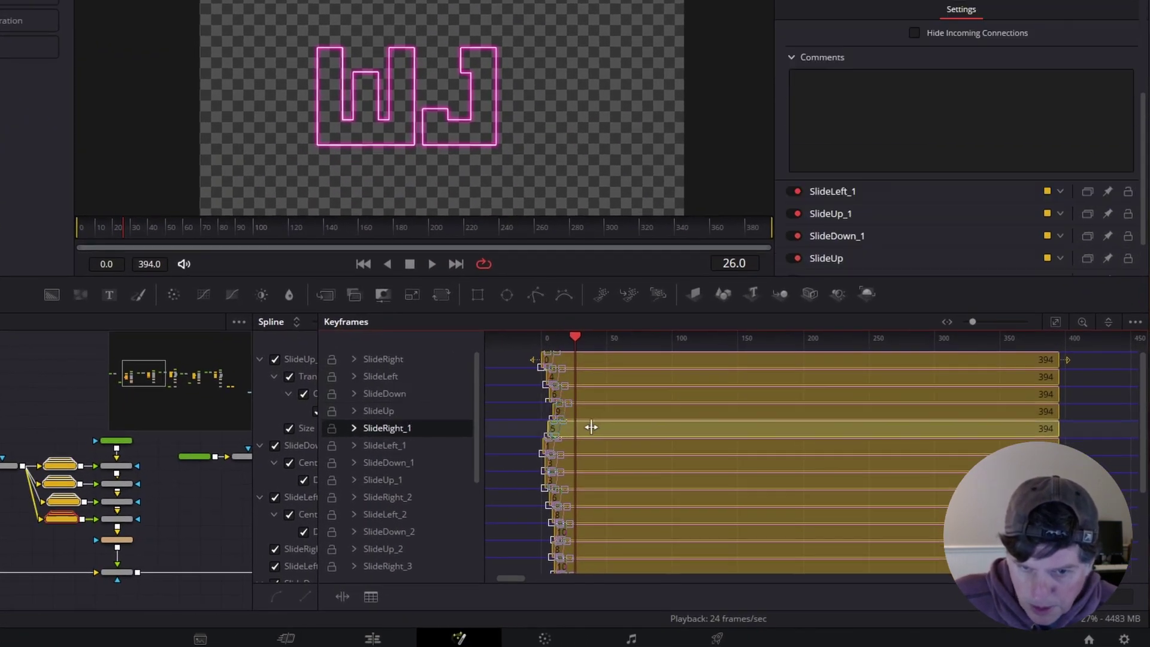
- Delay the bars from SlideLeft_1 through SlideUp_4 further so each group starts slightly after the one above it
click(590, 444)
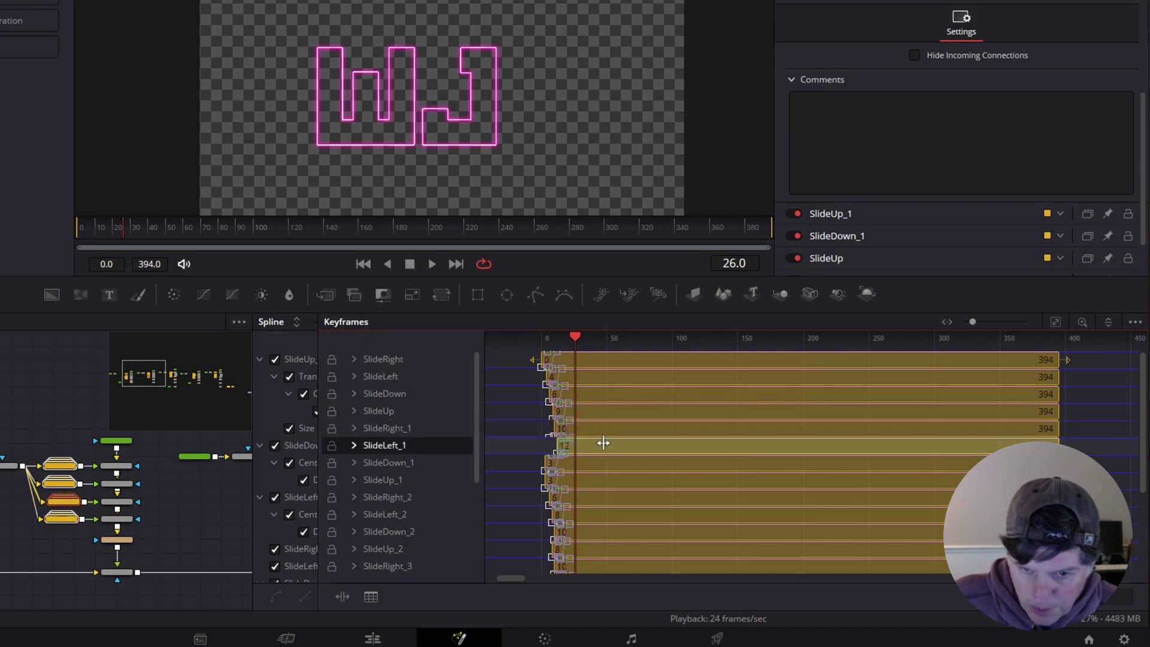
click(596, 463)
click(592, 479)
click(594, 497)
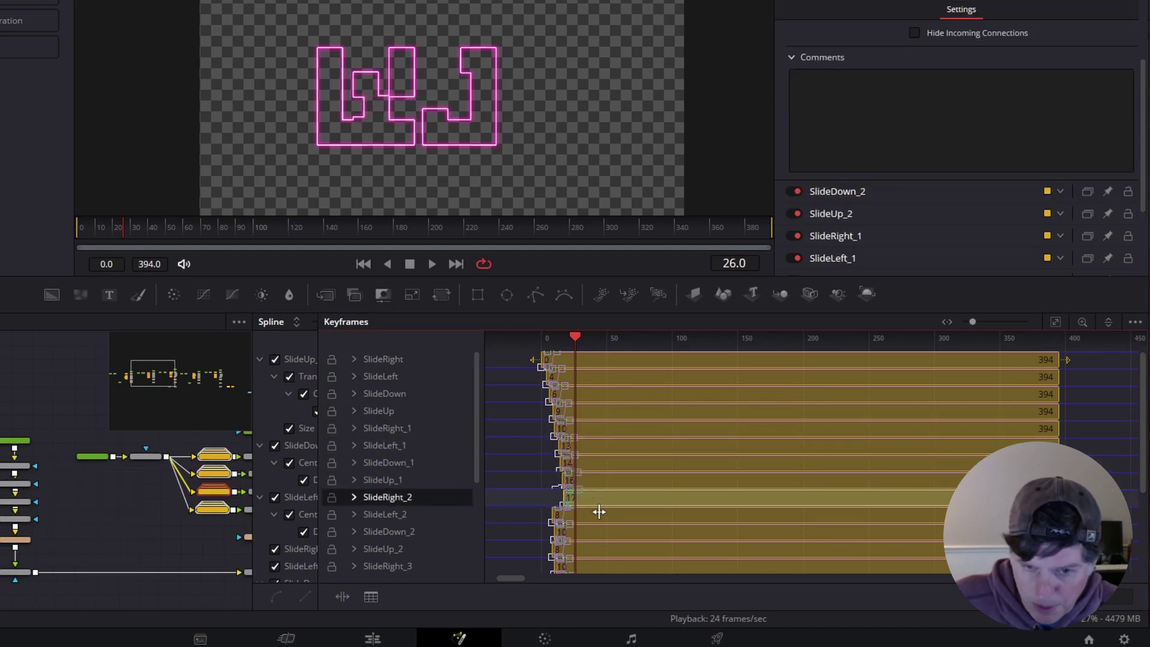
click(602, 514)
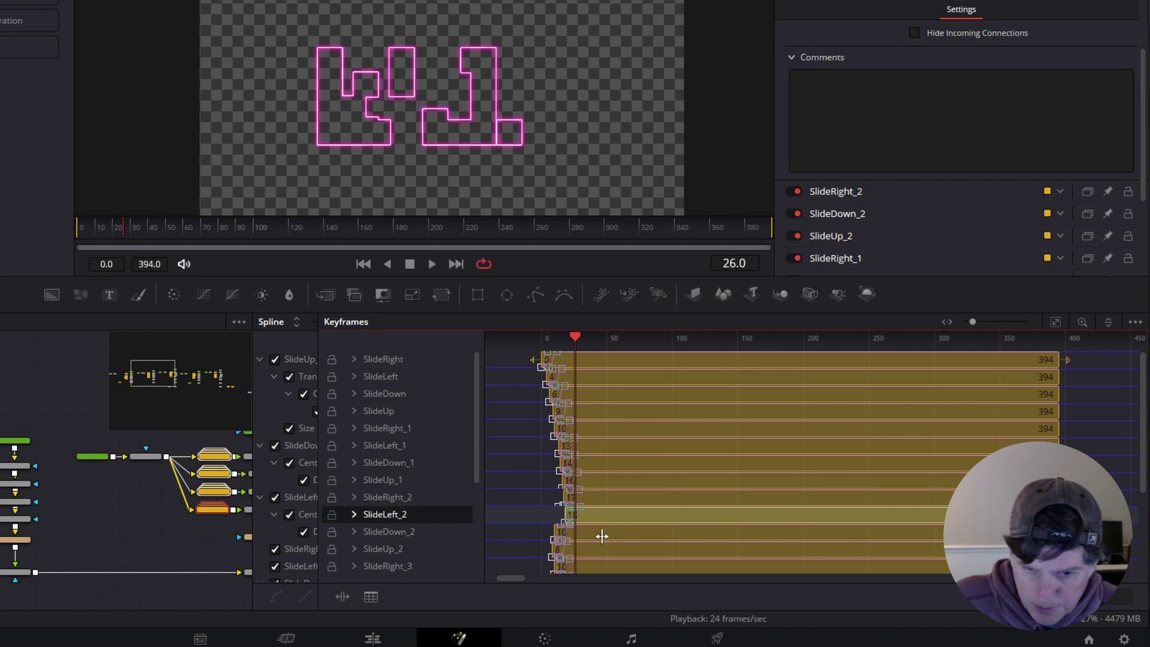
drag(601, 531, 616, 532)
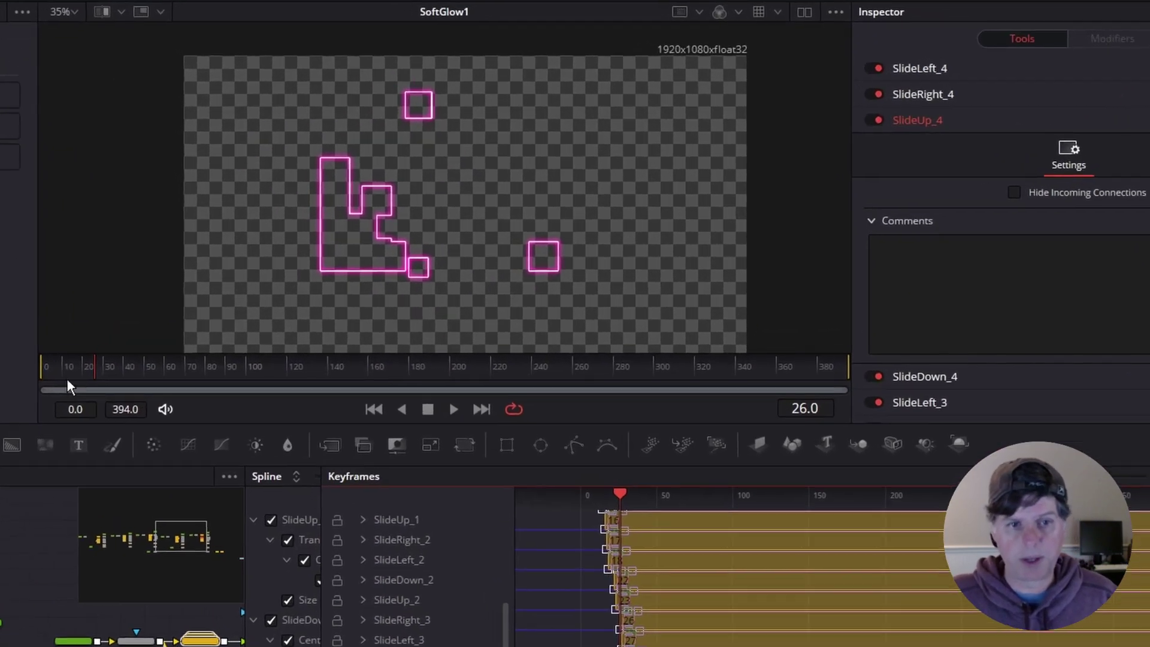
- Rewind to the first frame and play the logo animation with the wider stagger
click(260, 295)
key(space)
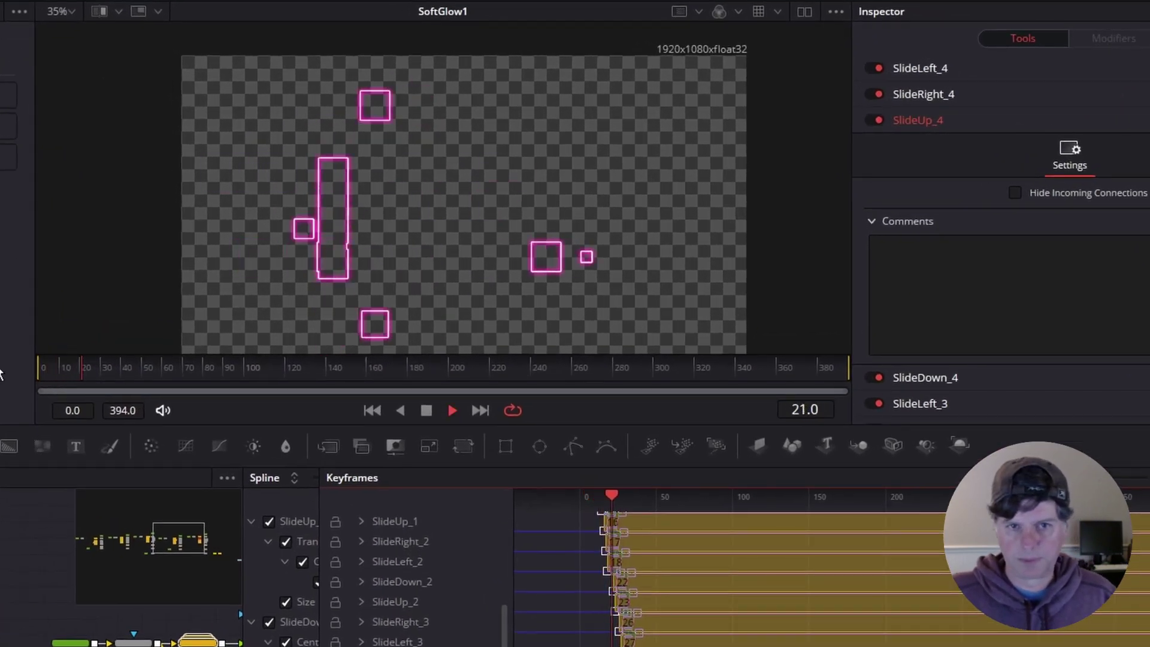
key(space)
- Space SoftGlow1 away from JustBorder, then add a Background below Merge11 and merge Merge11's output over it
drag(243, 559, 498, 559)
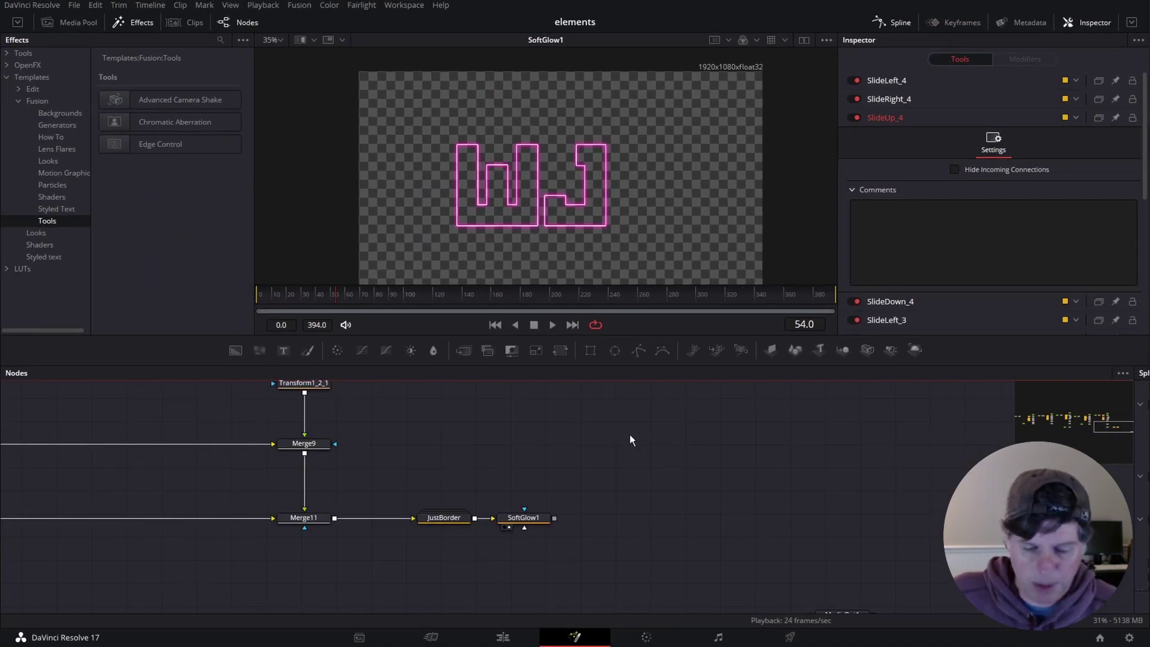
click(464, 519)
drag(522, 519, 549, 519)
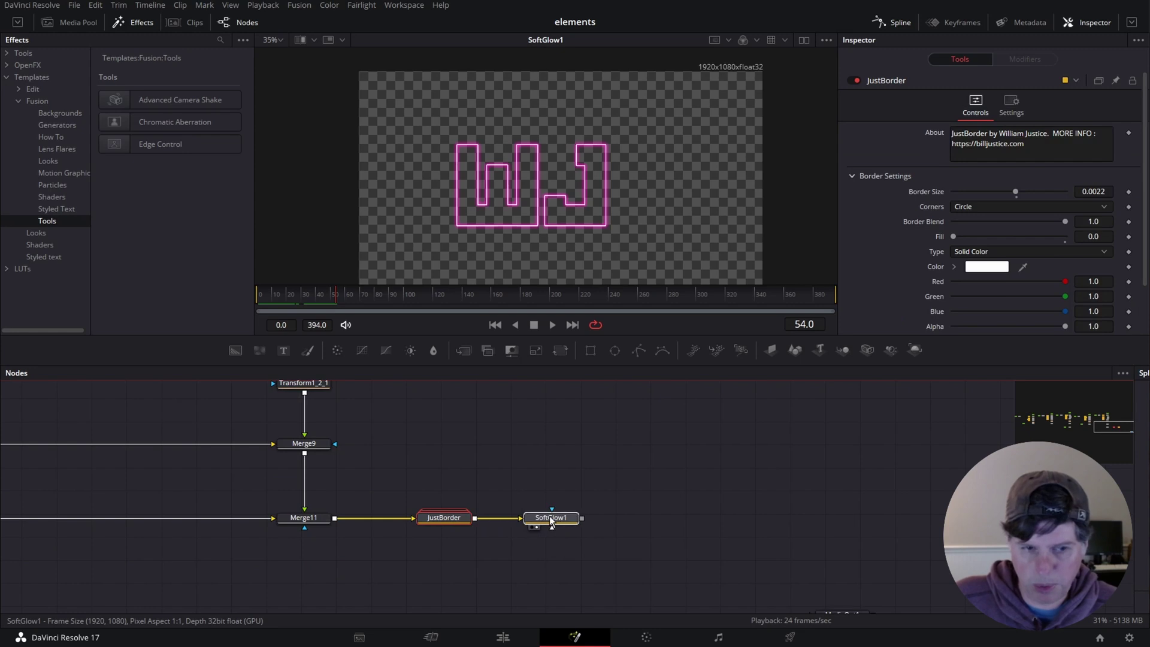
drag(235, 350, 320, 574)
drag(334, 518, 350, 574)
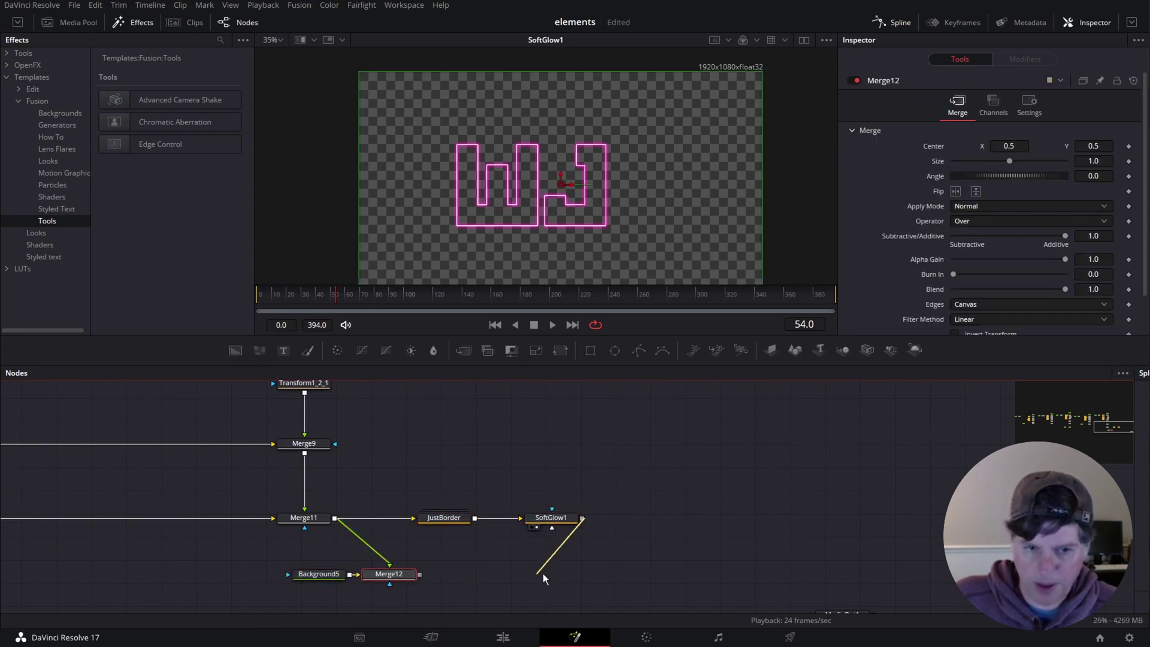
drag(328, 575, 271, 576)
drag(386, 573, 330, 573)
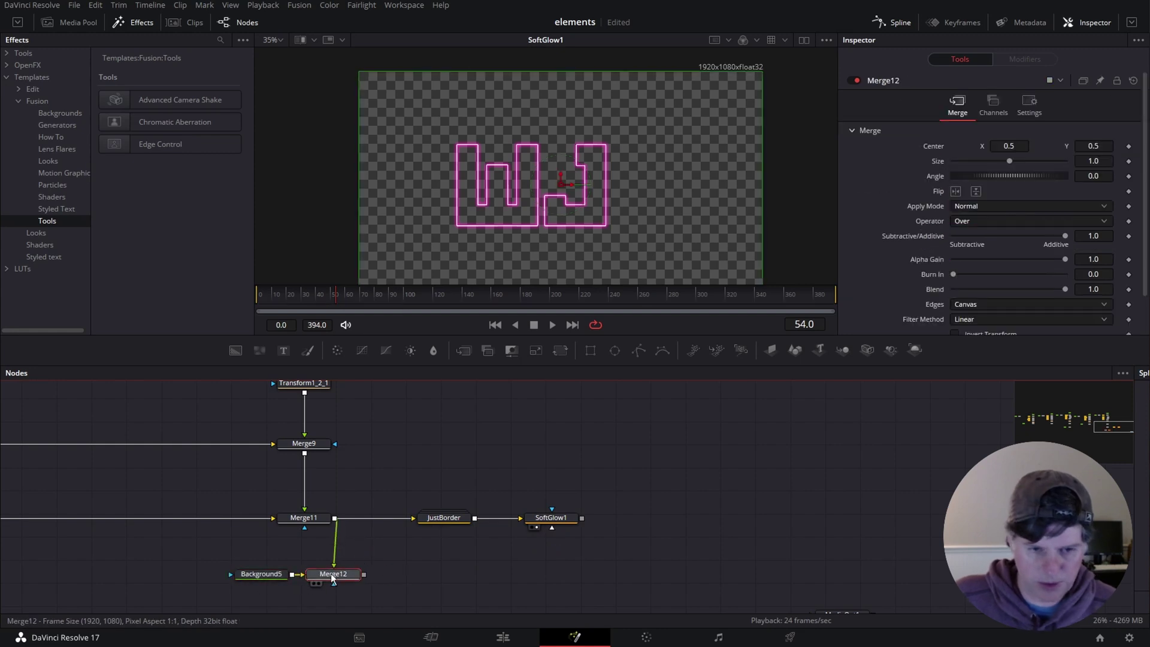
- Add a Dissolve node after Merge12 and connect SoftGlow1's output as its foreground
key(shift+space)
text(dis)
key(Return)
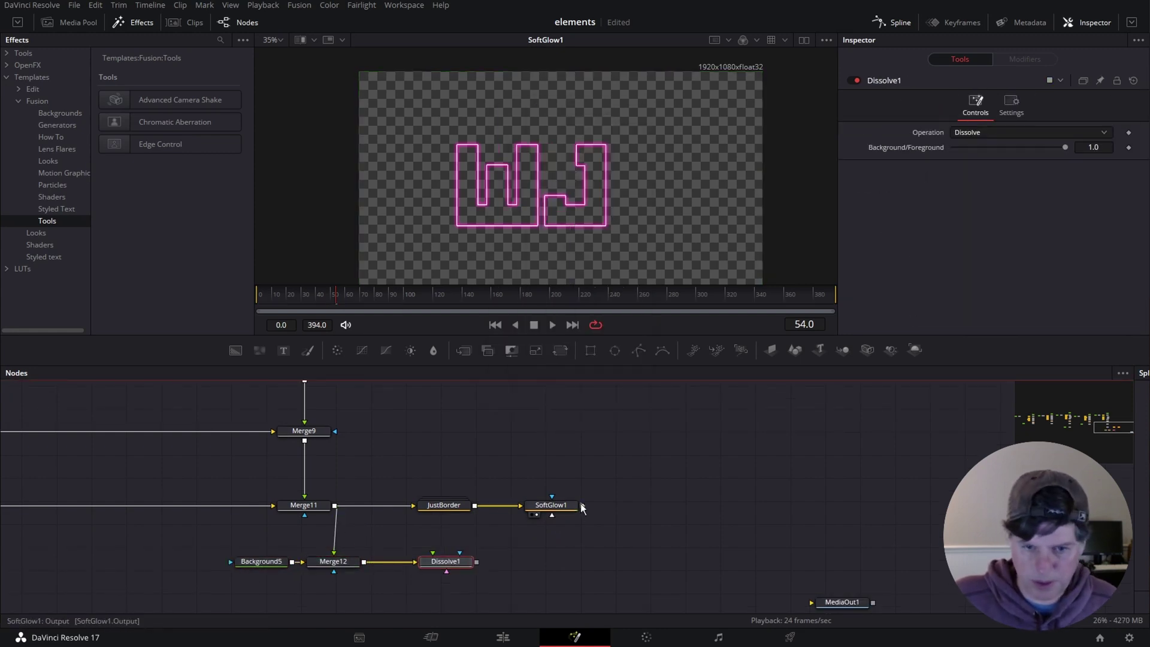
drag(580, 504, 554, 566)
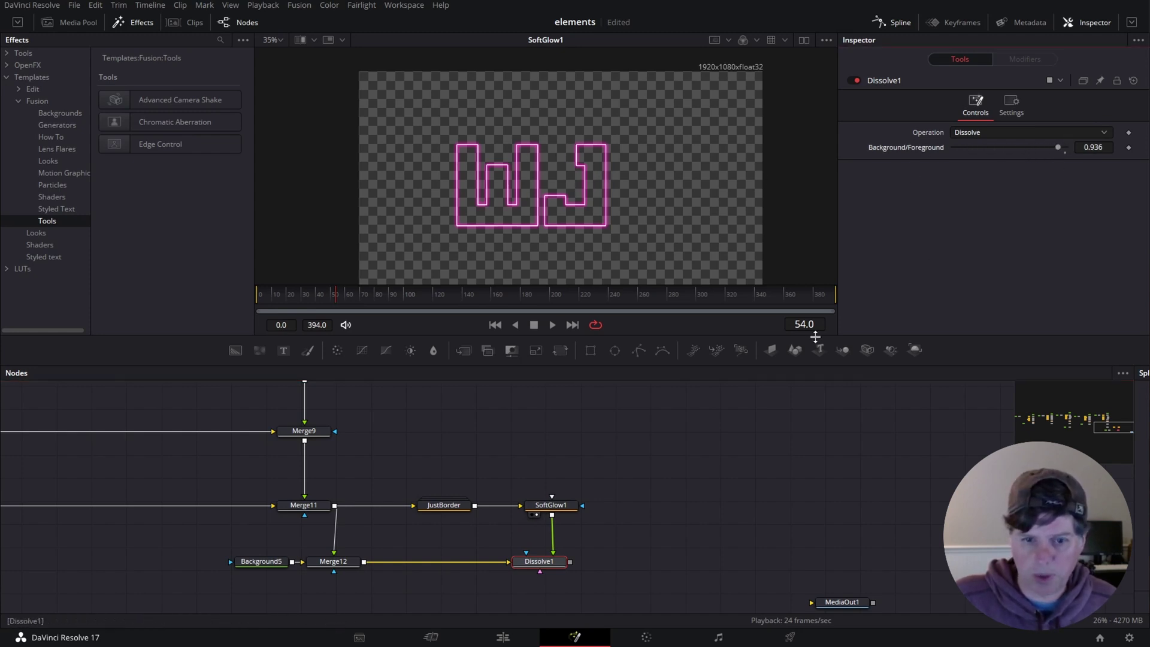
- Display Dissolve1 in the viewer, make Background5 fully transparent and set the dissolve's Background/Foreground mix to 0.0
click(547, 566)
key(1)
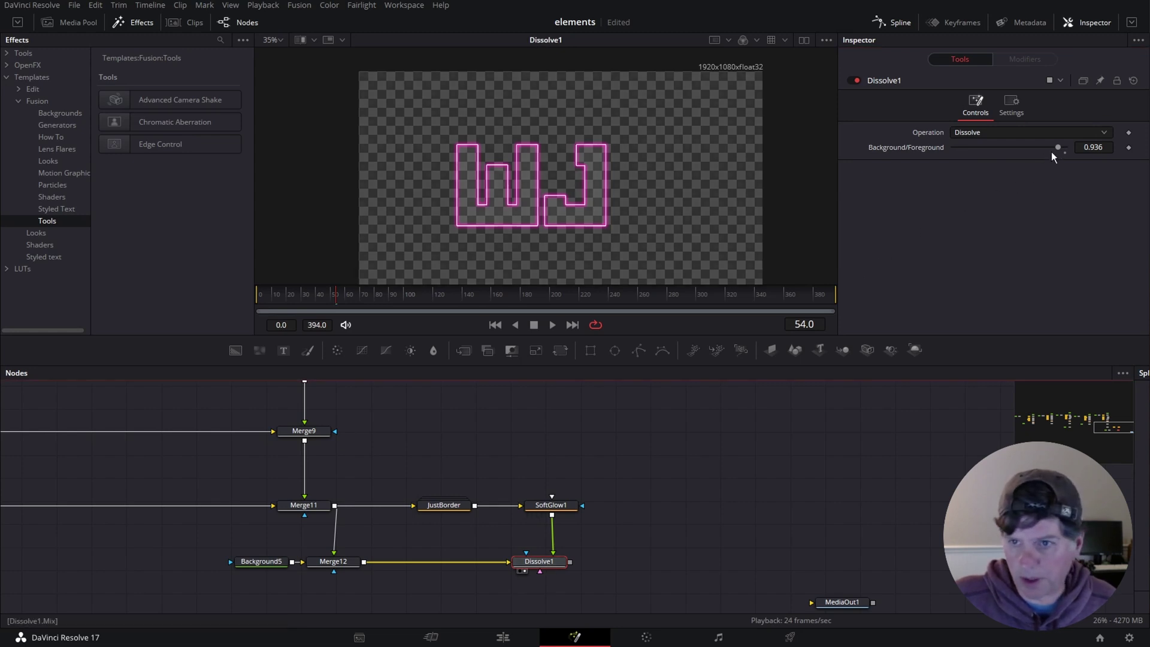
drag(1057, 148, 952, 150)
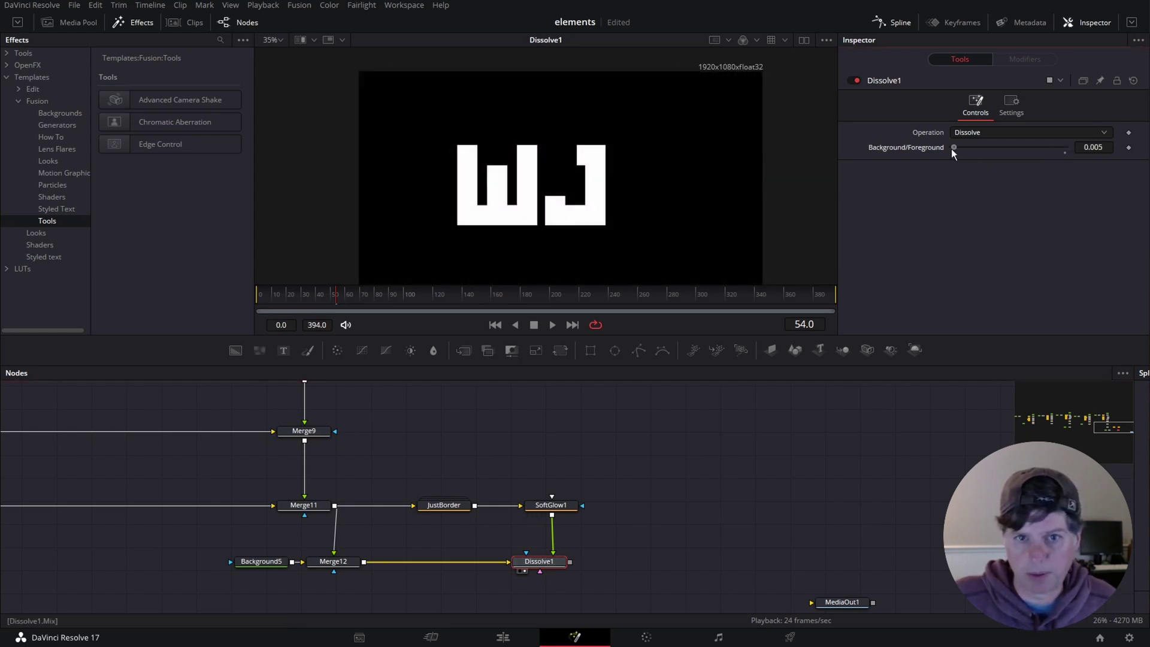
drag(250, 563, 238, 563)
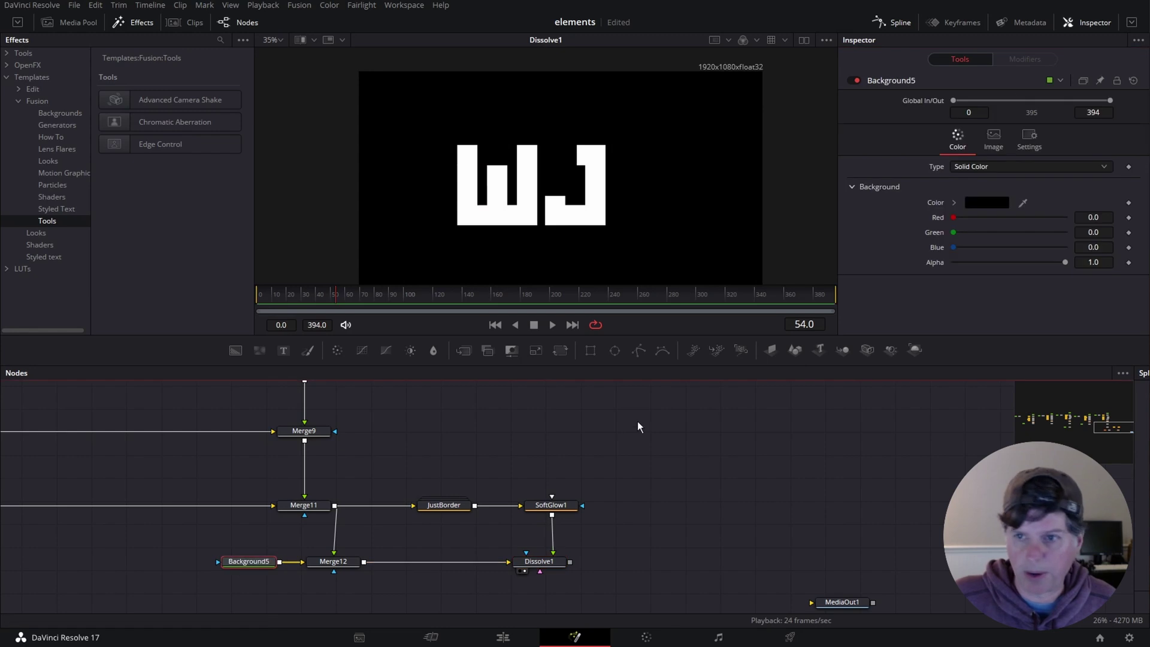
drag(1065, 263, 955, 262)
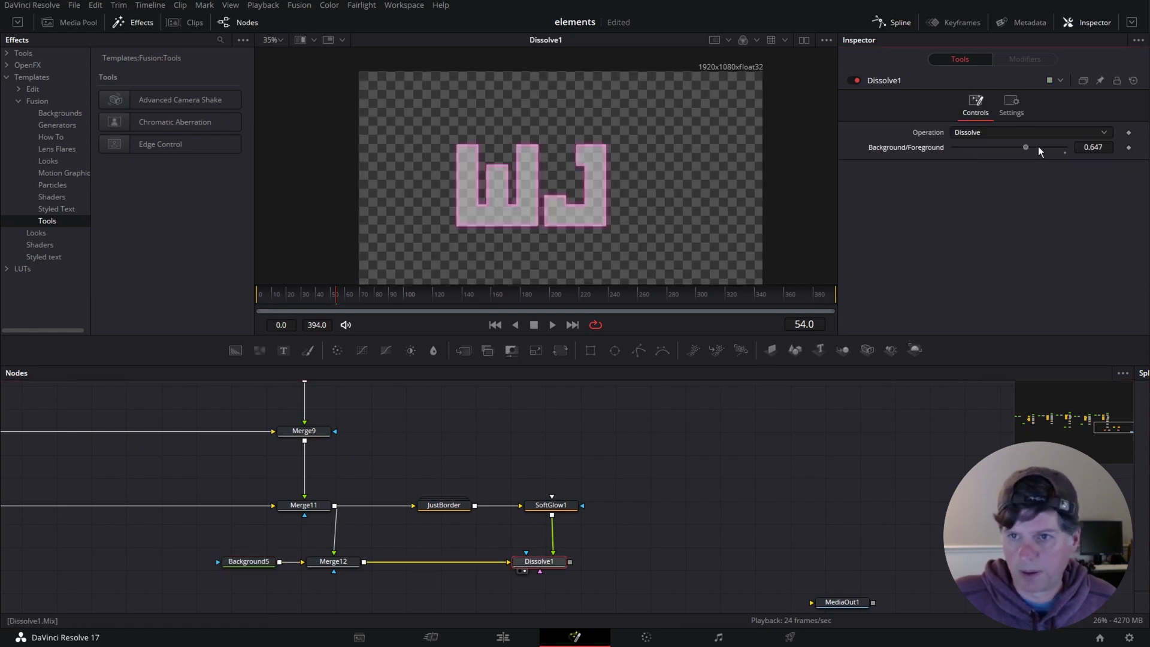
drag(1037, 146, 939, 149)
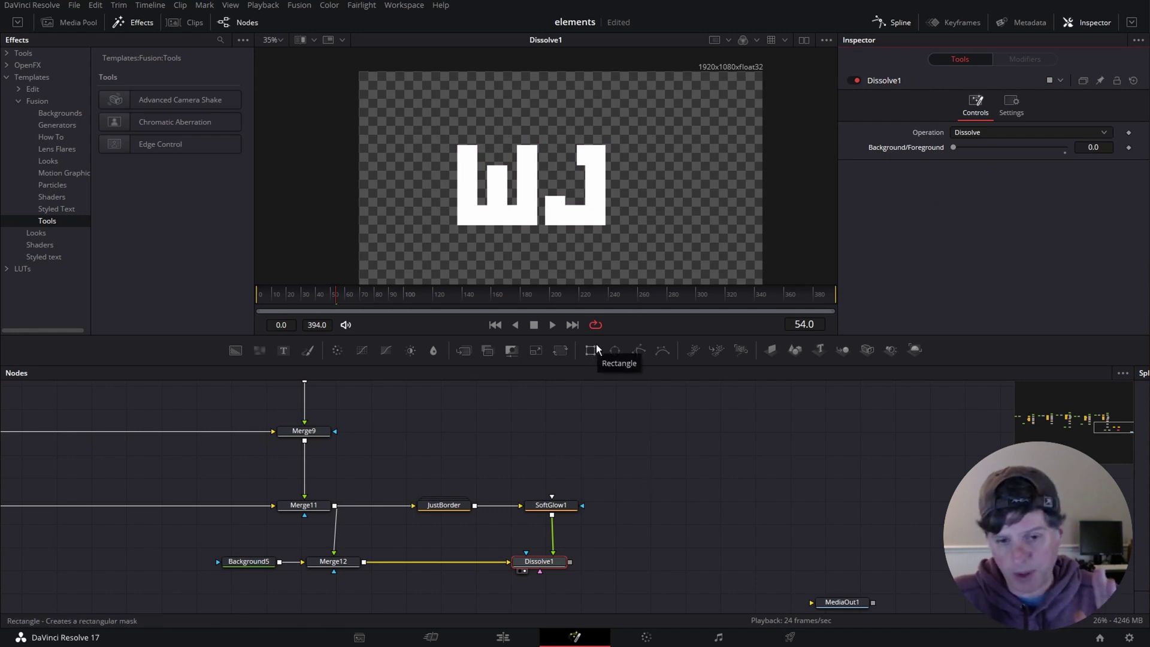
- Add another Background node in the empty space below Background5
drag(653, 526, 703, 483)
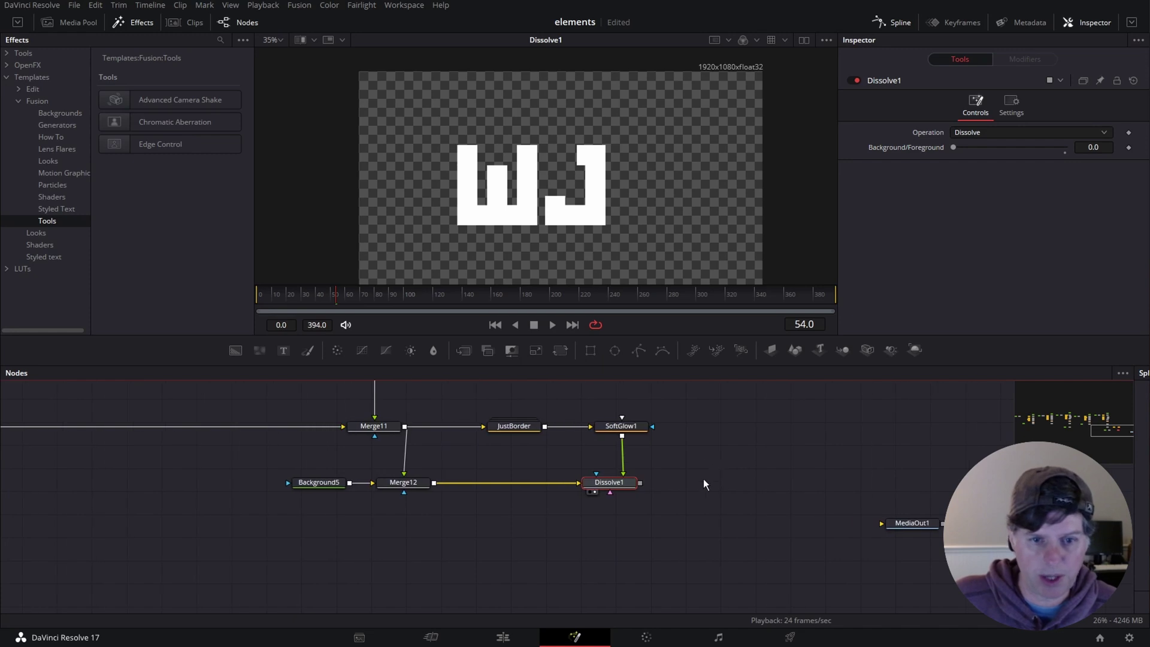
drag(235, 351, 256, 442)
drag(314, 570, 315, 571)
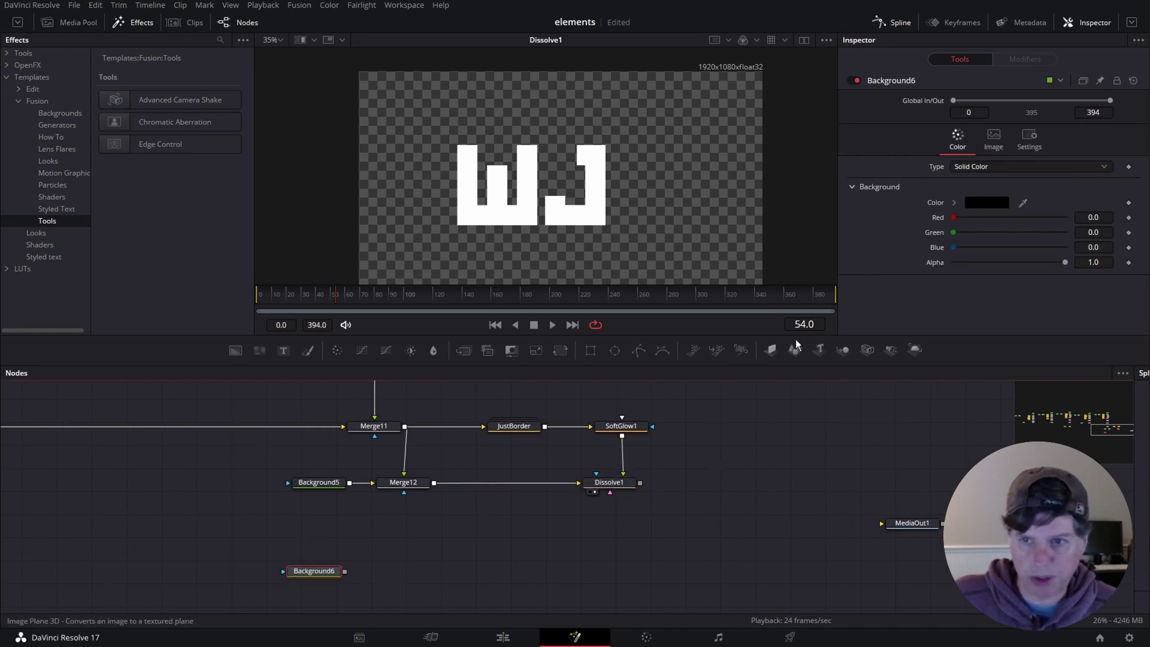
- Set Background6's colour to a deep blue, #0e41af
click(993, 202)
drag(631, 244, 618, 226)
click(711, 253)
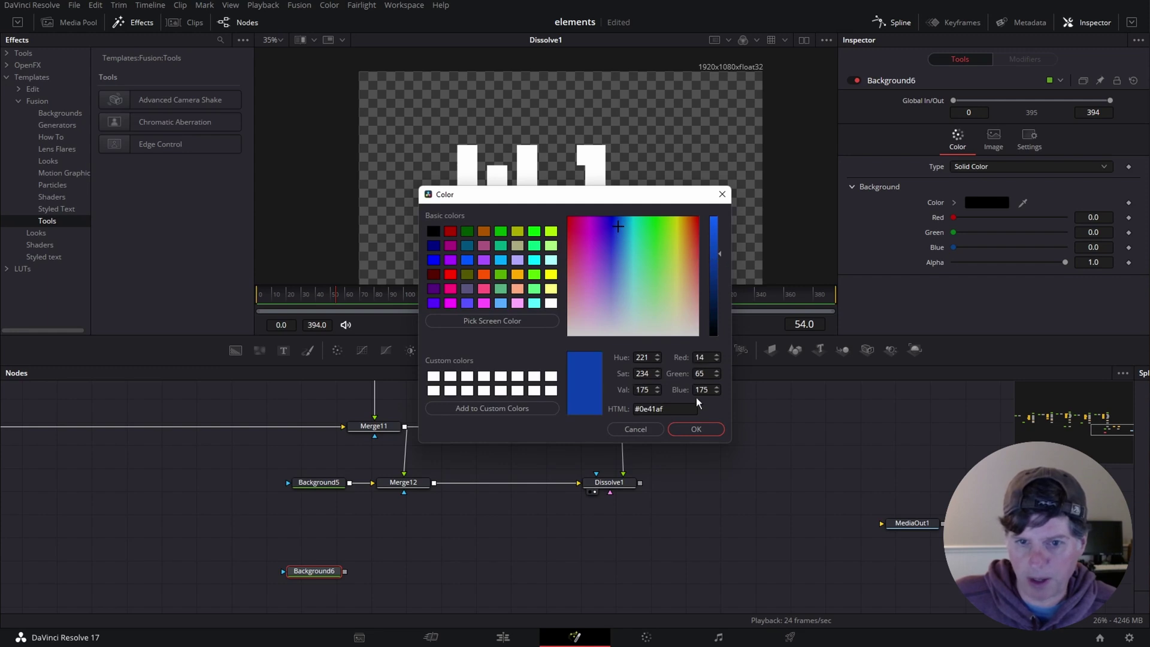
click(703, 429)
- Merge Dissolve1's output over Background6 and mask Background6 with a rectangle centred at X 0.421, viewing the merge
drag(638, 481, 349, 576)
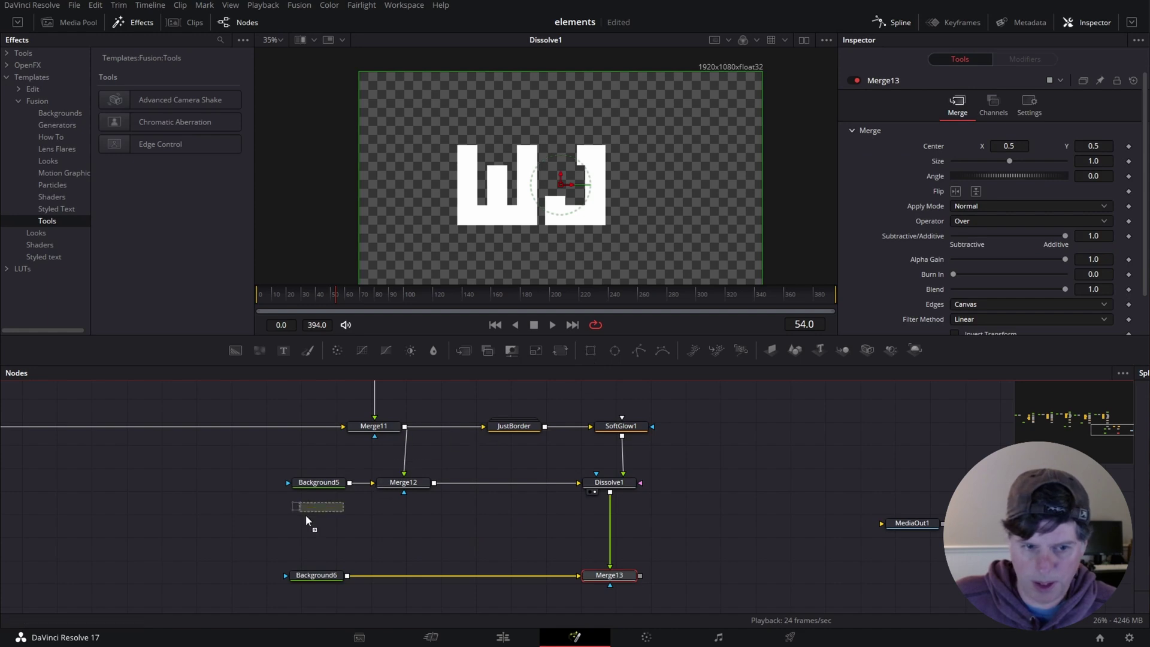
drag(306, 519, 327, 533)
click(602, 579)
key(2)
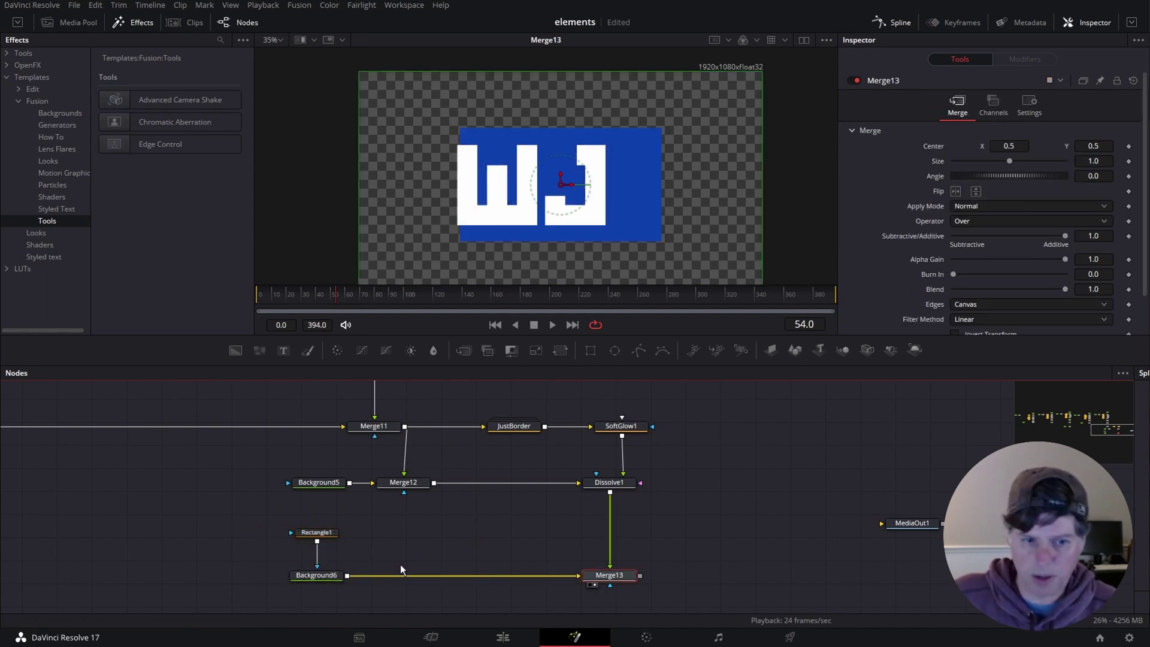
click(332, 534)
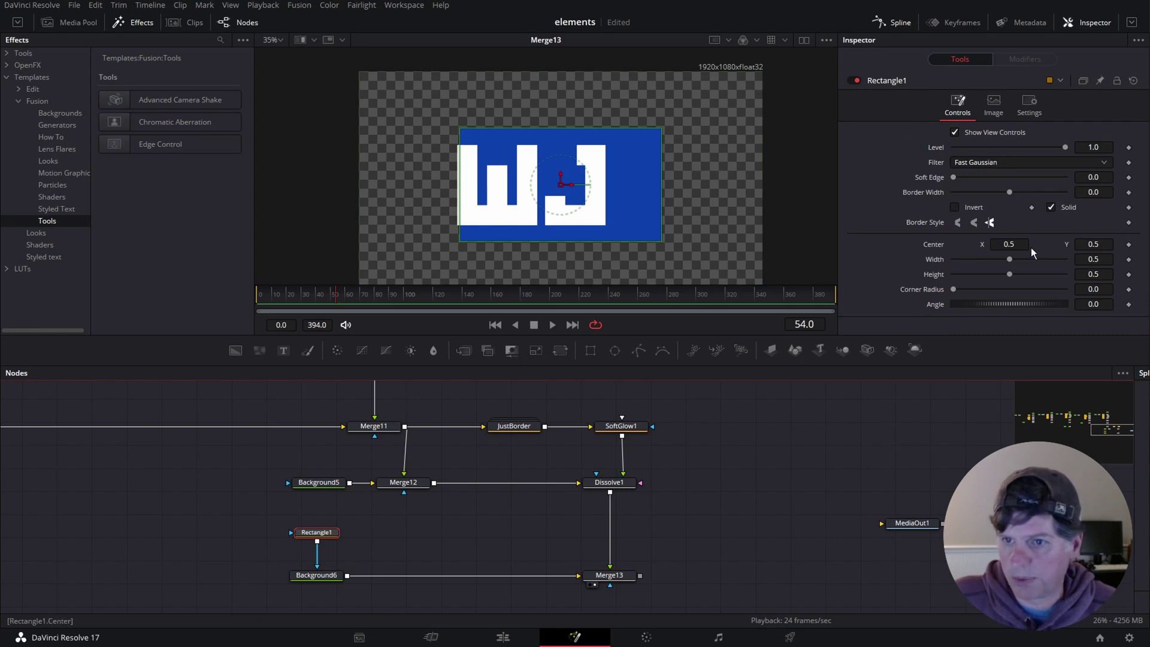
- Insert a Transform after Merge11 feeding both JustBorder and Merge12, and set its Center X to 0.491
click(373, 426)
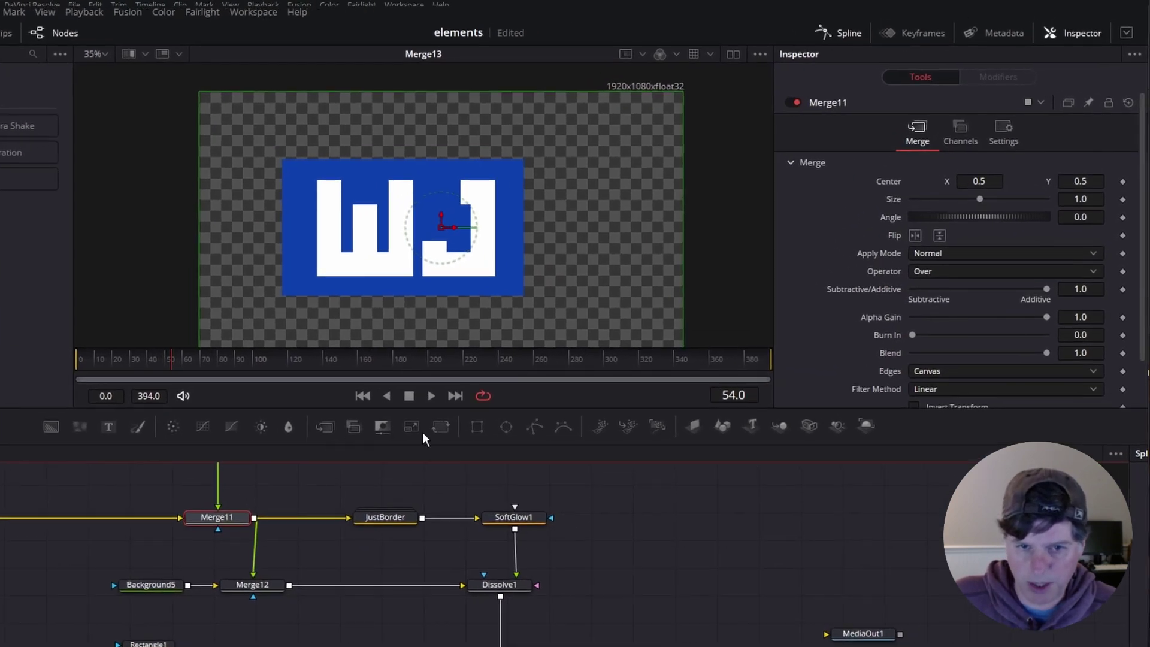
click(442, 426)
drag(157, 528, 307, 528)
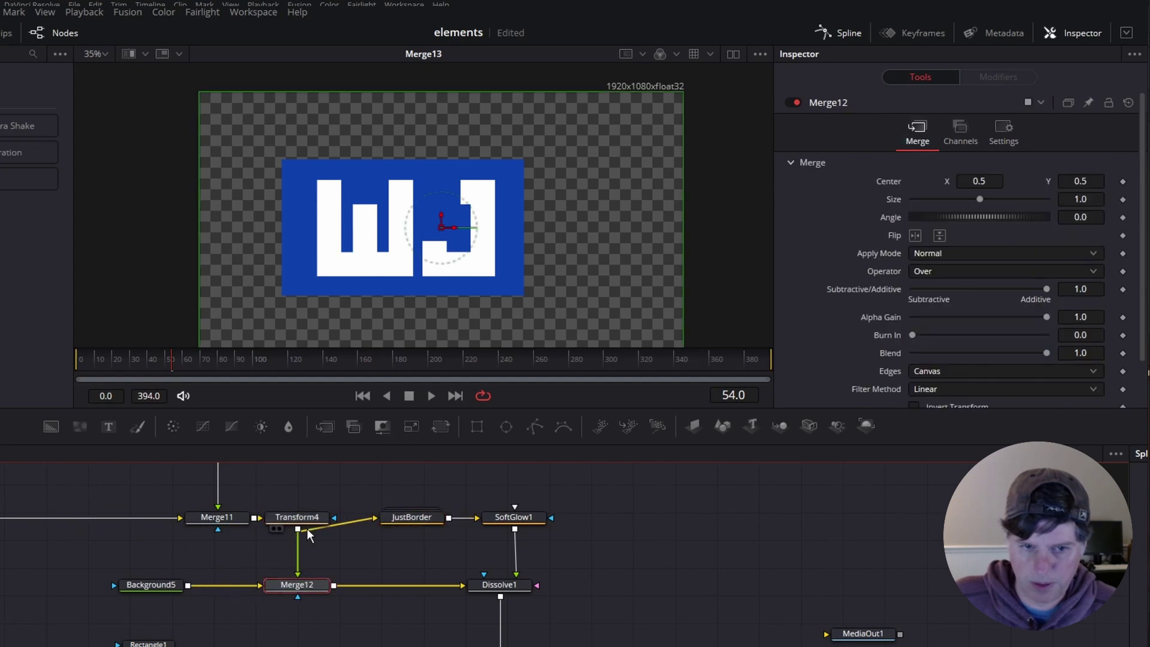
drag(983, 185, 978, 184)
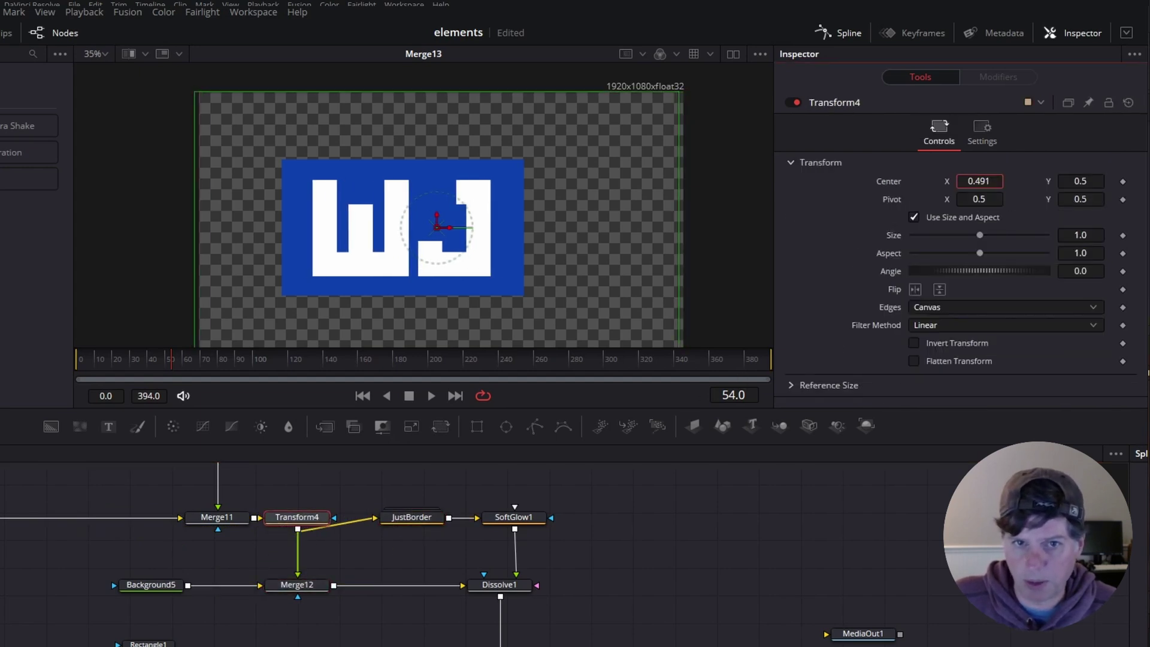
scroll(613, 241, down, 2)
scroll(613, 241, up, 2)
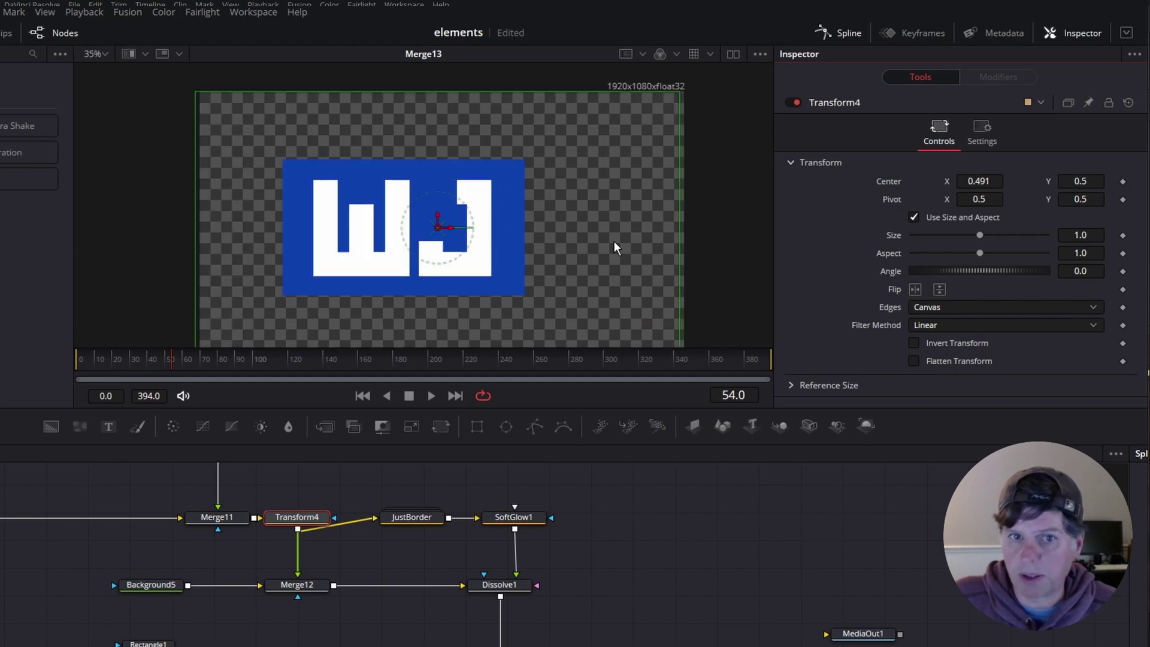
- Round the corners of the Rectangle1 mask with a 0.096 corner radius and move MediaOut1 farther from the other nodes
click(148, 643)
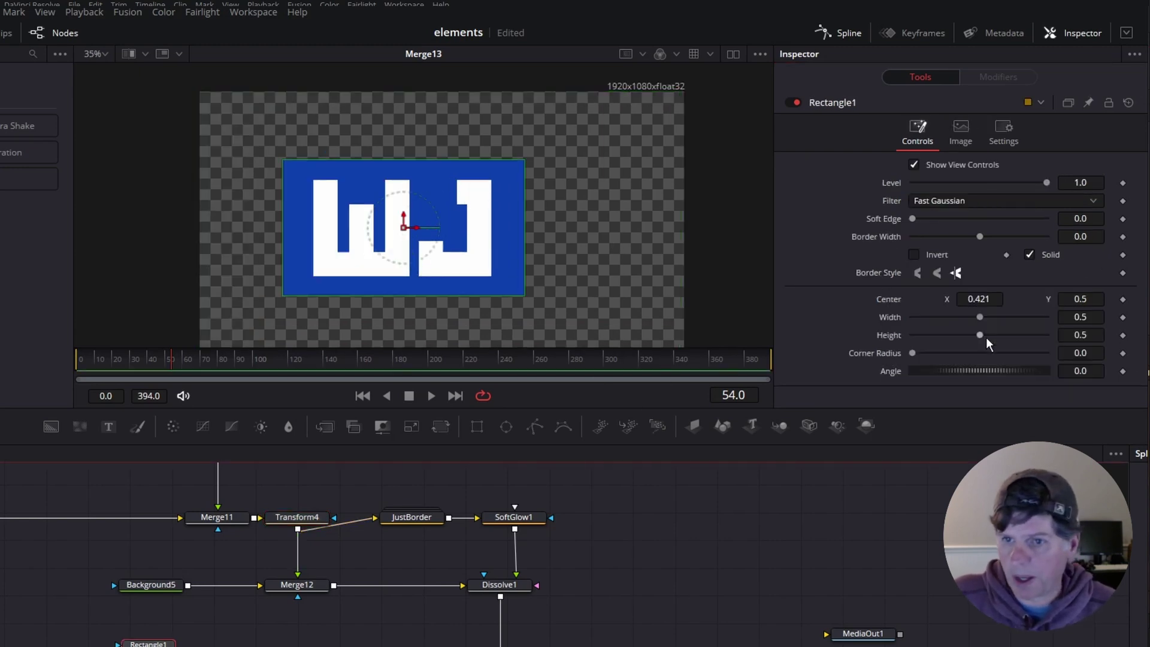
drag(912, 352, 925, 352)
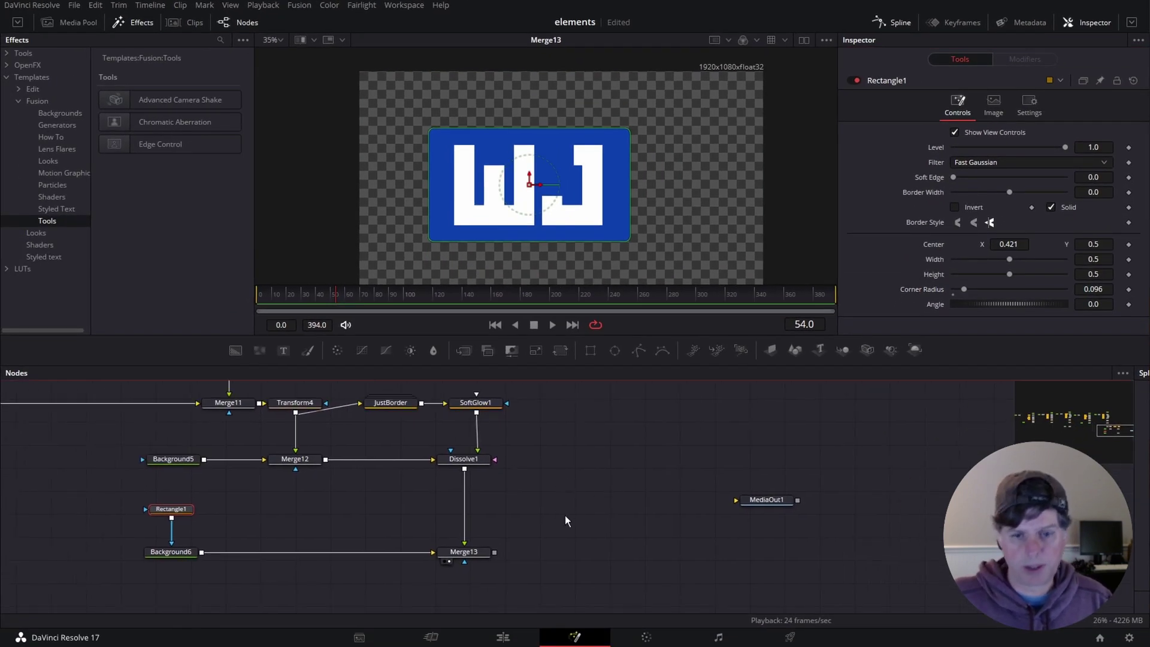
drag(742, 499, 858, 520)
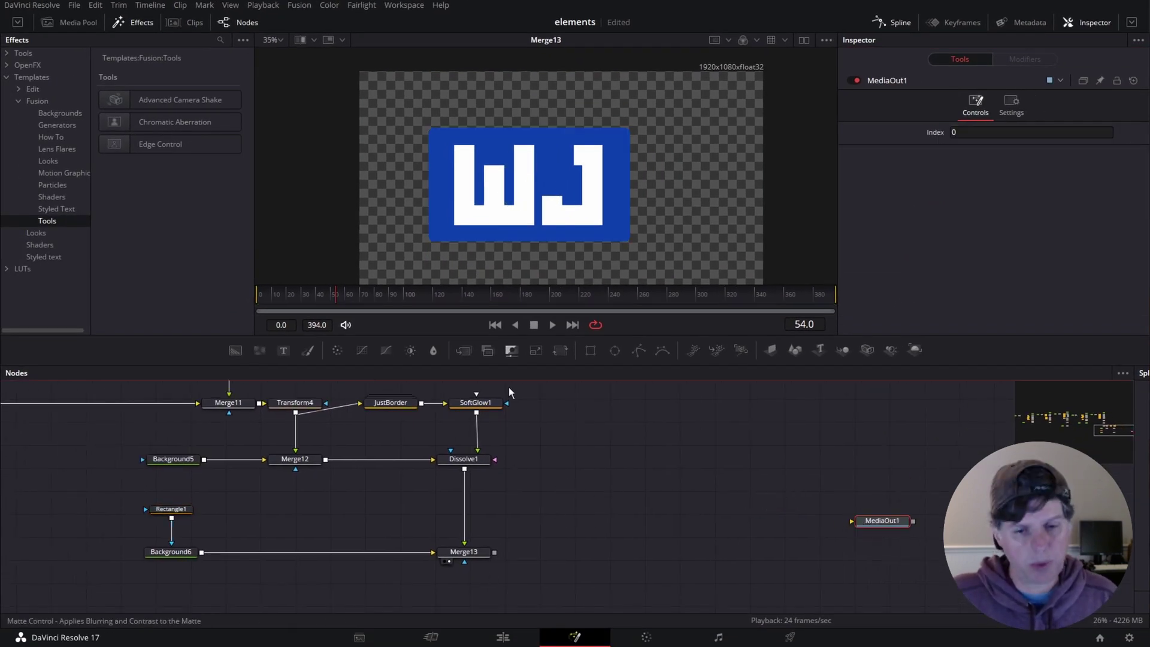
- Add a Perspective Positioner after Merge13 and display it in the viewer
click(469, 555)
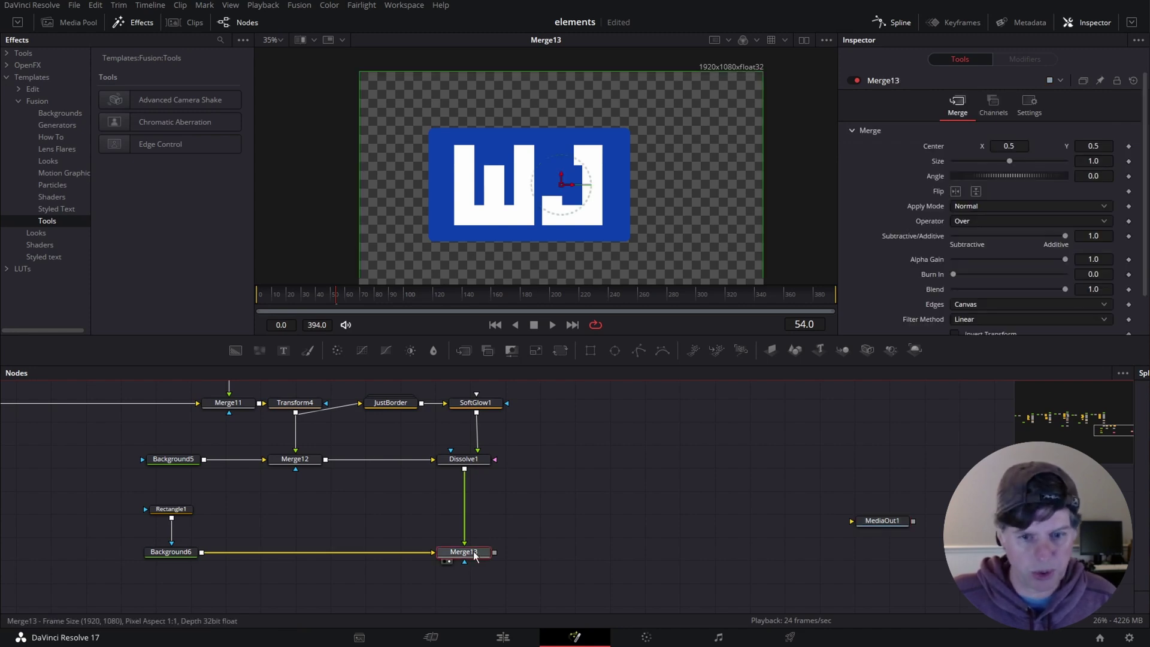
key(shift+space)
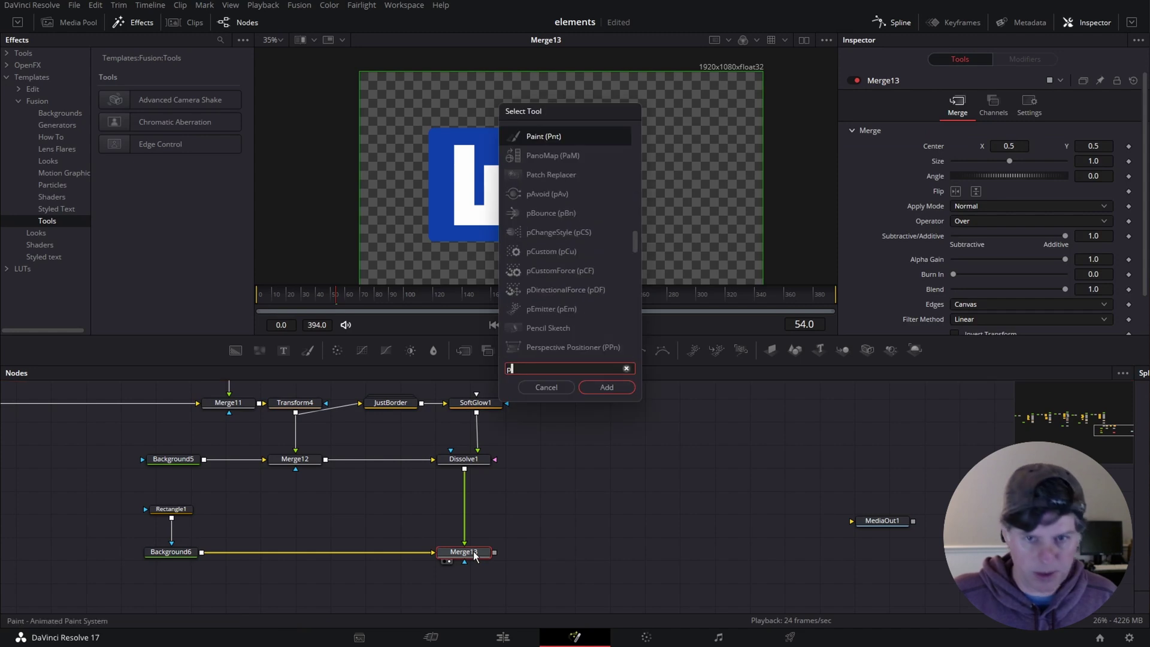
text(per)
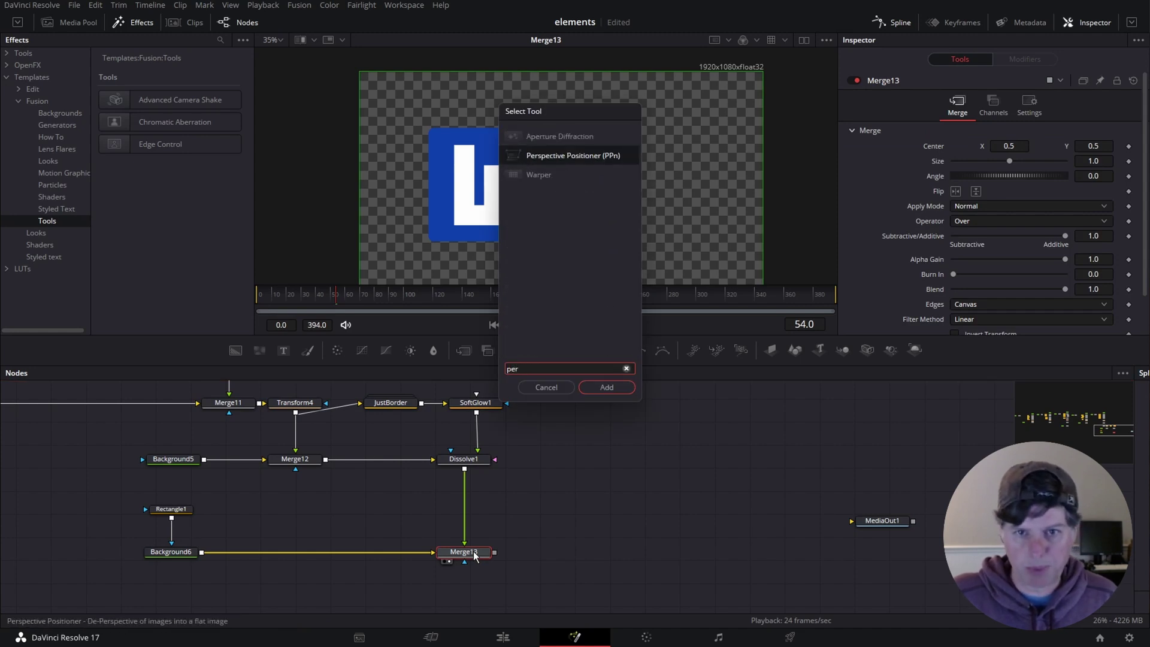
key(Return)
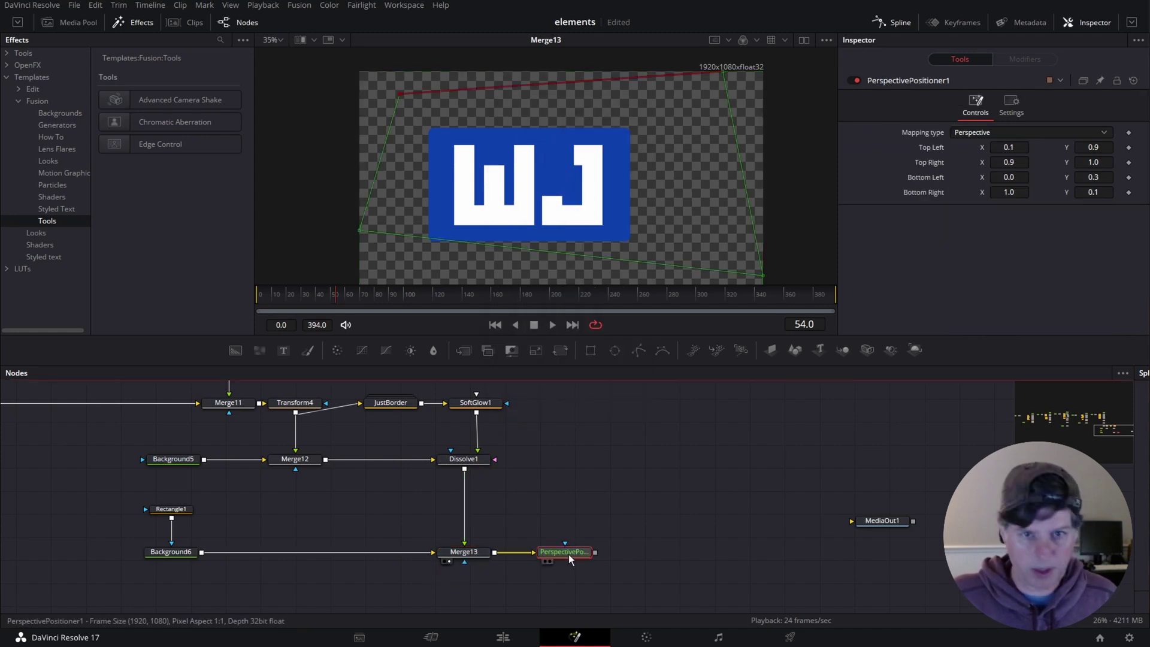
key(1)
- Pull the Perspective Positioner's four corner points roughly to the corners of the frame
drag(725, 71, 762, 72)
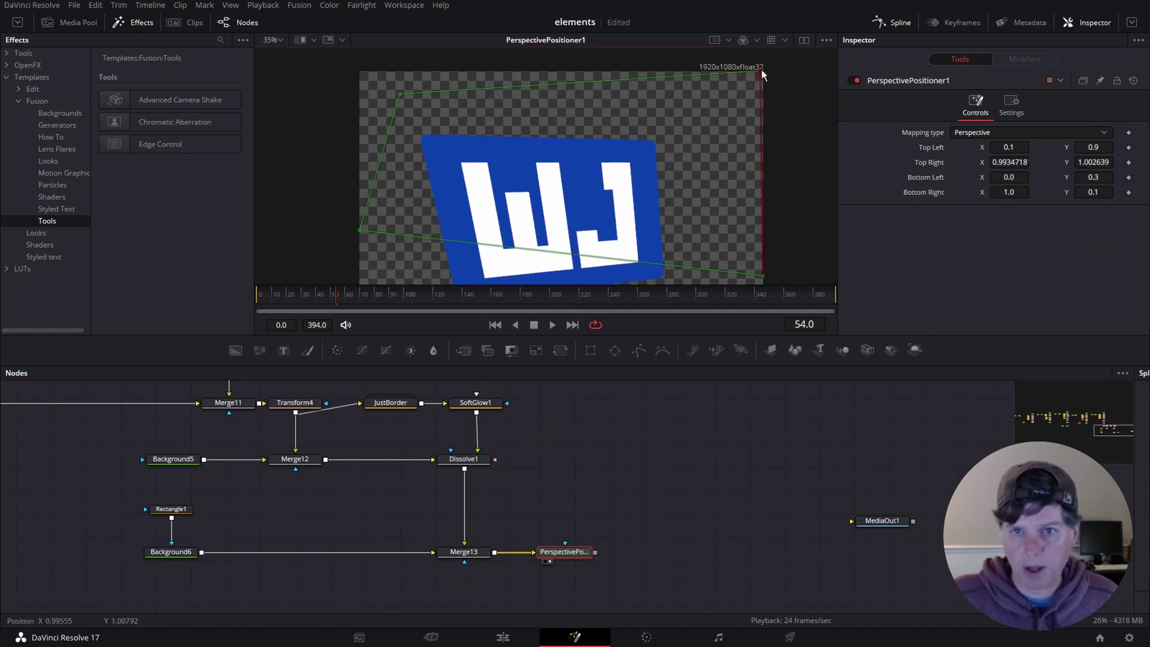
drag(762, 274, 762, 279)
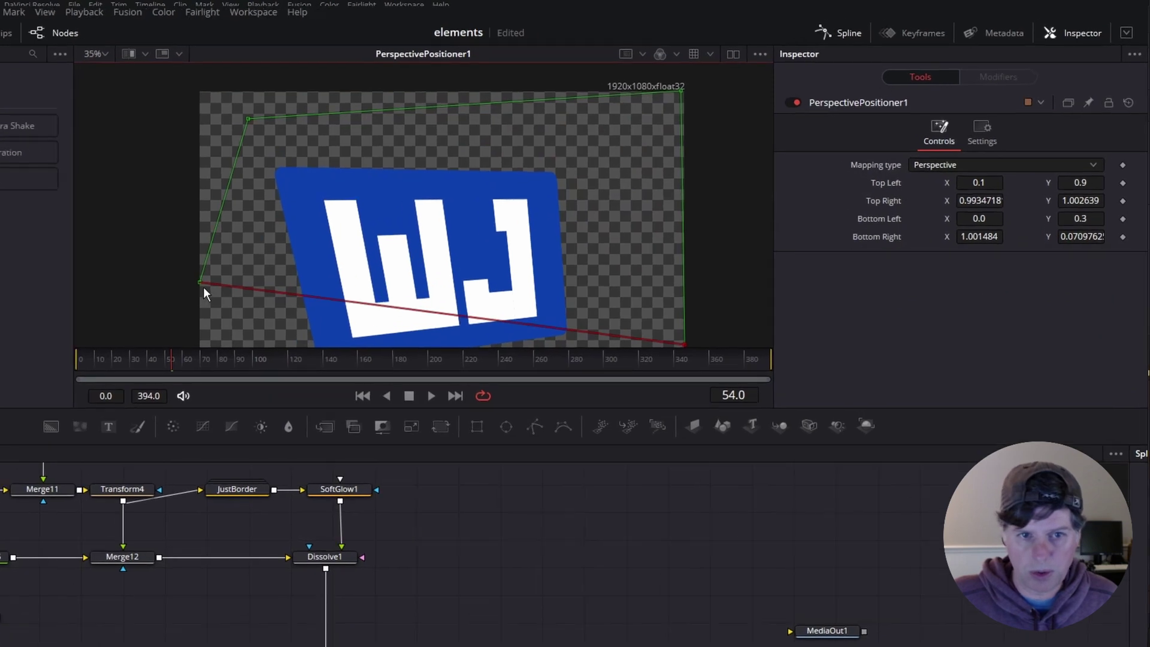
drag(272, 259, 272, 312)
drag(316, 107, 268, 79)
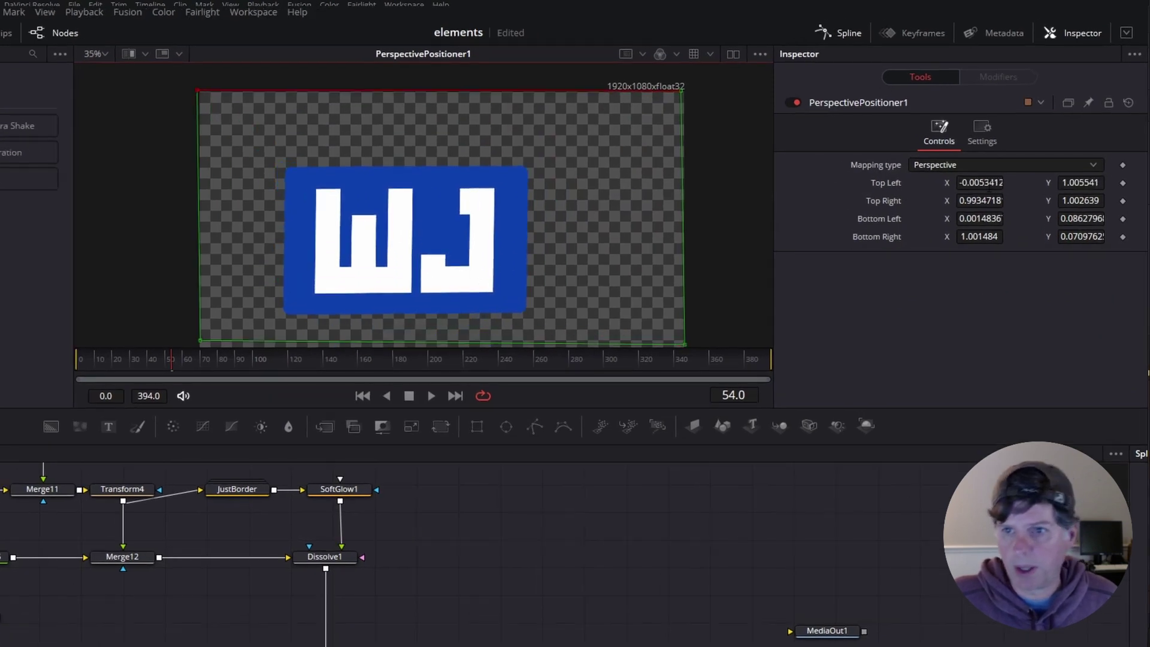
- Set the Perspective Positioner's Top Left to X 0, Y 1 and its Top Right to X 1, Y 1
click(995, 182)
text(0)
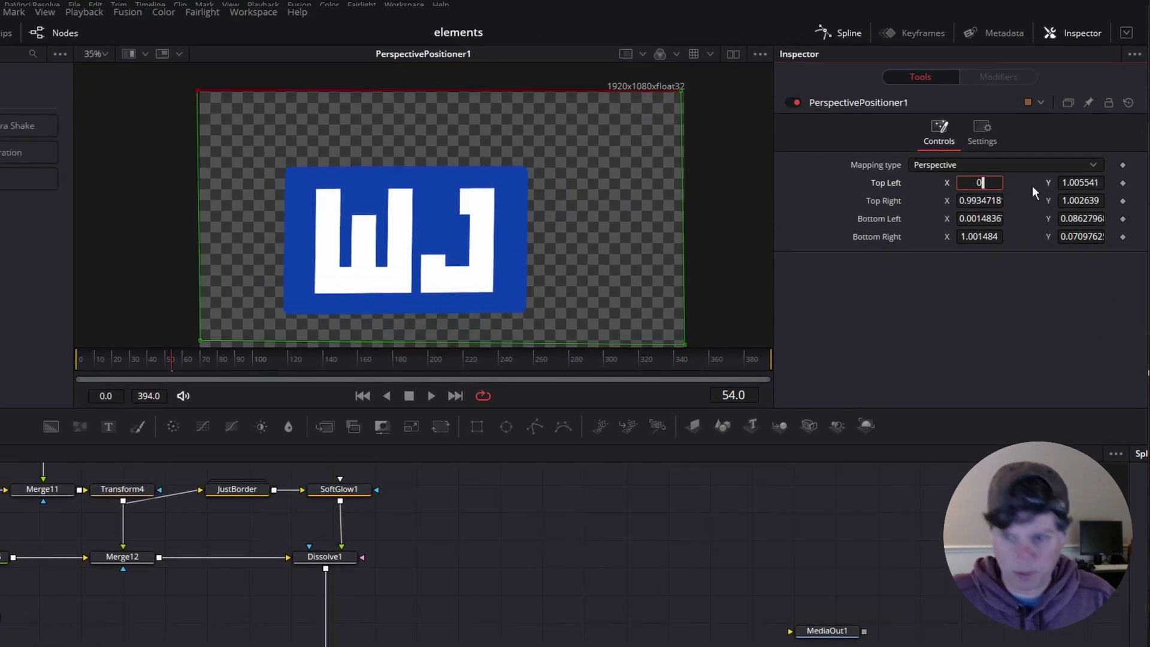
click(1099, 182)
text(1)
click(980, 200)
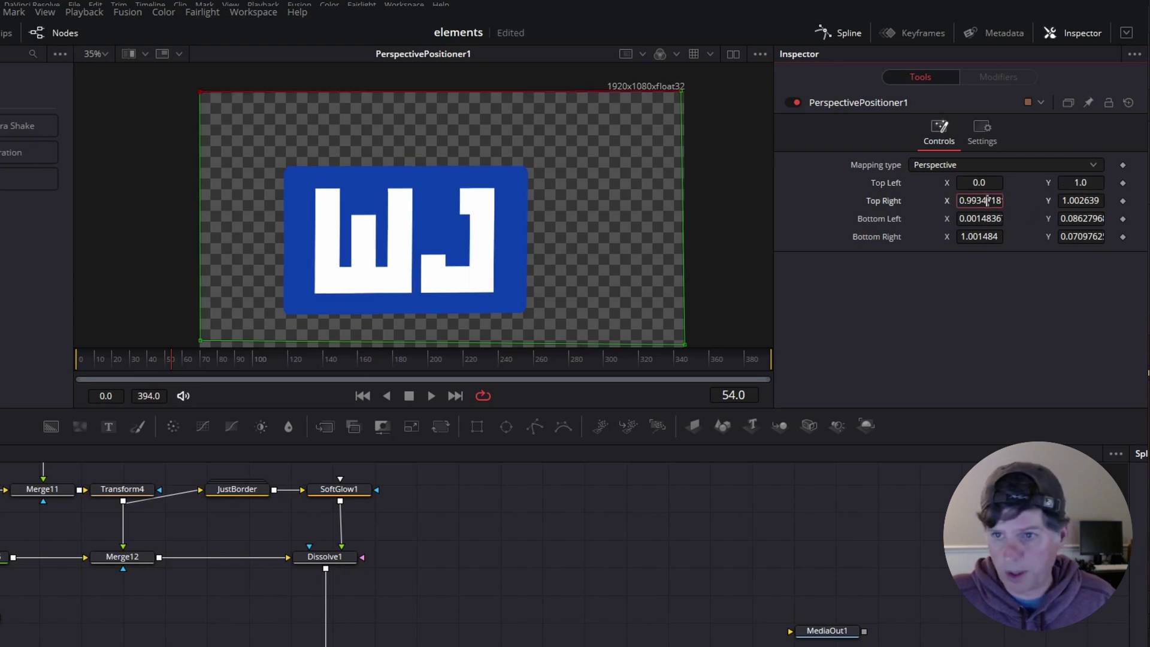
text(1)
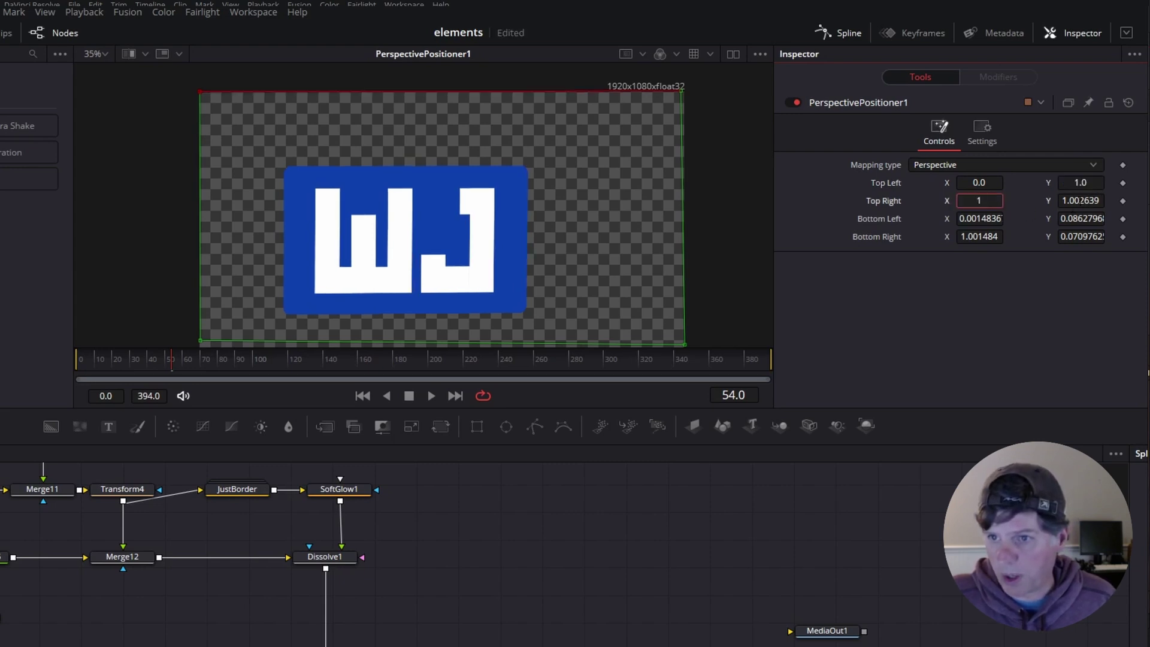
click(1081, 200)
text(1)
- Set the Perspective Positioner's Bottom Left to X 0, Y 0 and its Bottom Right to X 1, Y 0
click(977, 219)
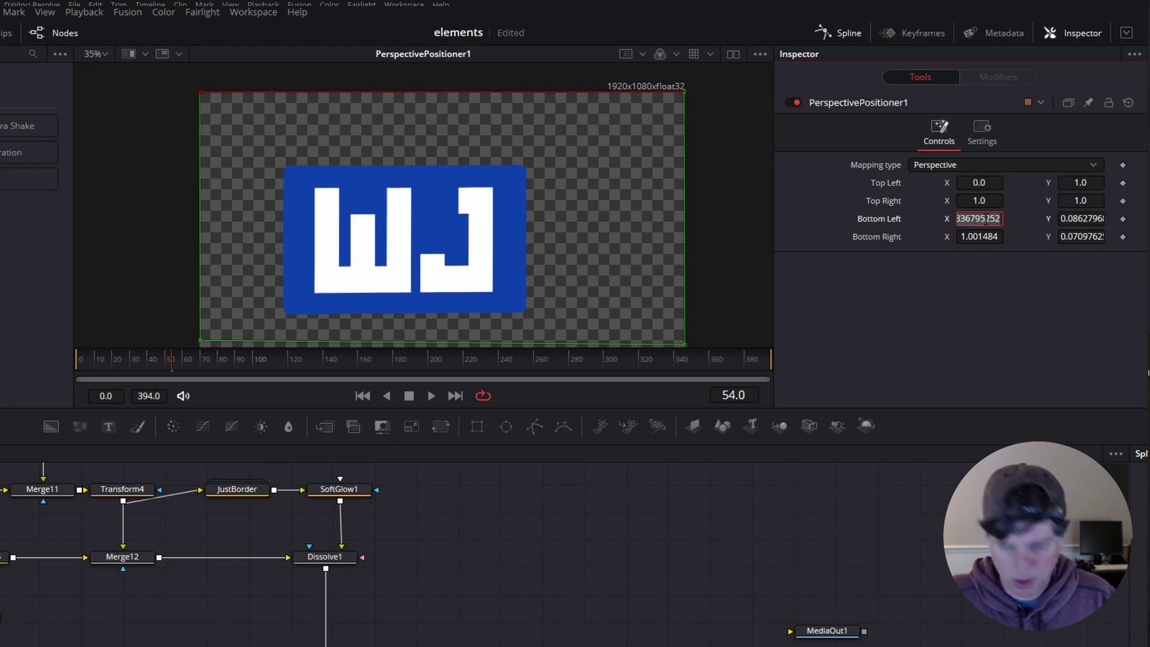
text(0)
key(Tab)
text(0)
click(975, 236)
text(1)
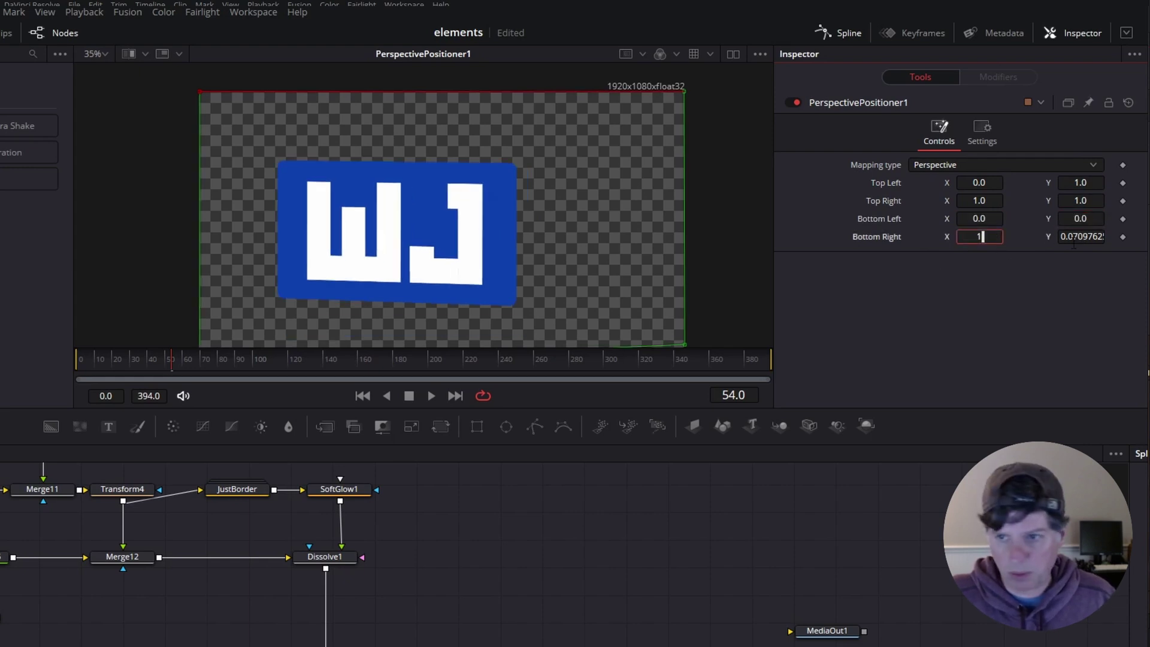
click(1082, 237)
text(0)
key(Return)
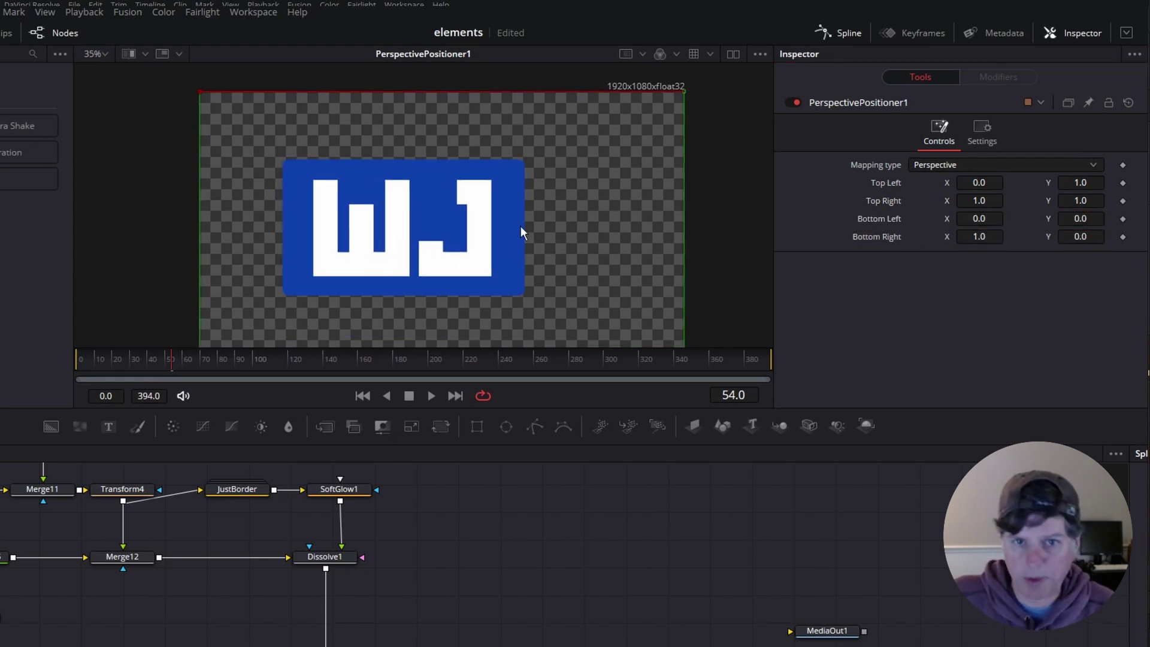
- Slant the logo by setting the Perspective Positioner's Top Left X to -0.1 and Top Right X to 0.9
click(978, 182)
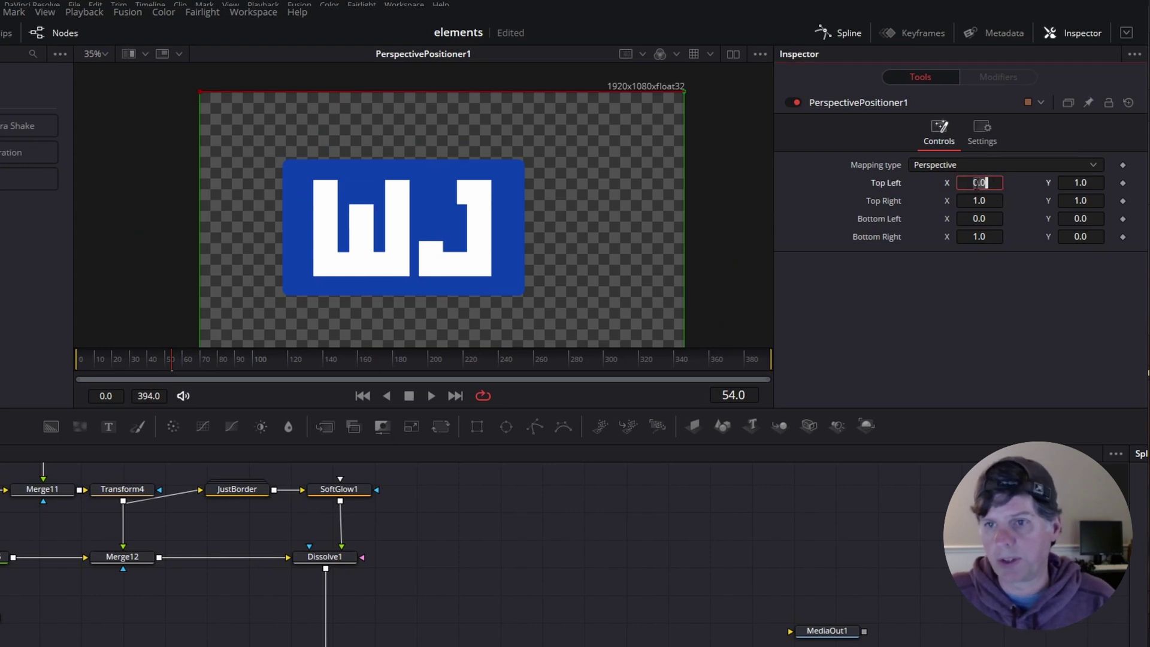
text(-)
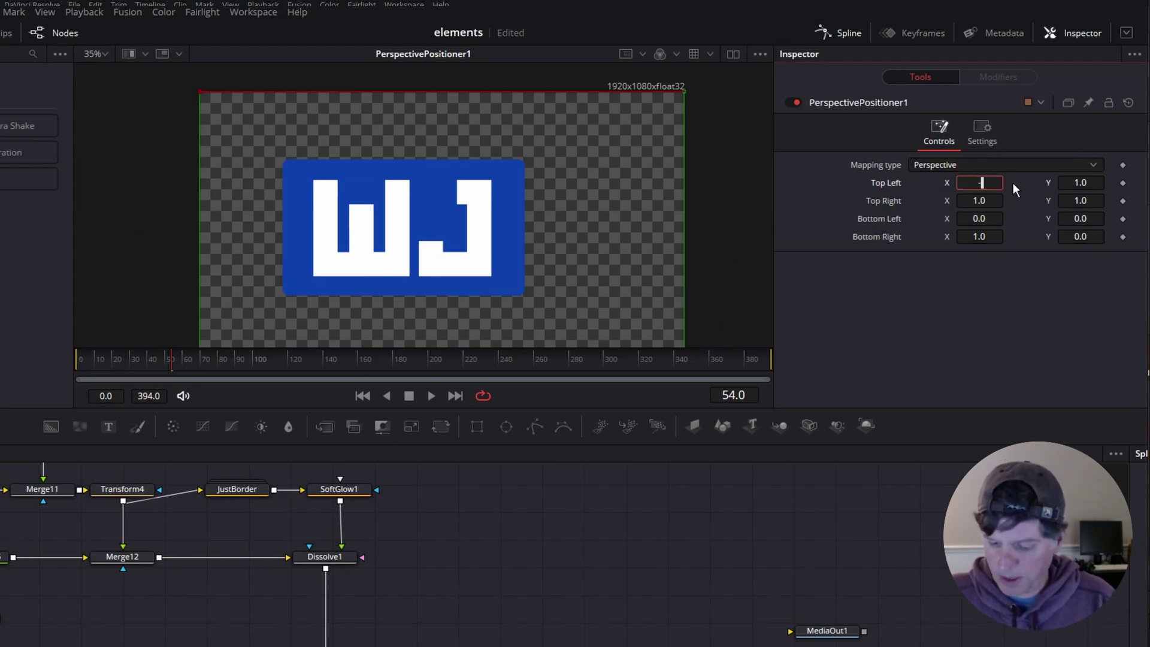
text(0.1)
key(Return)
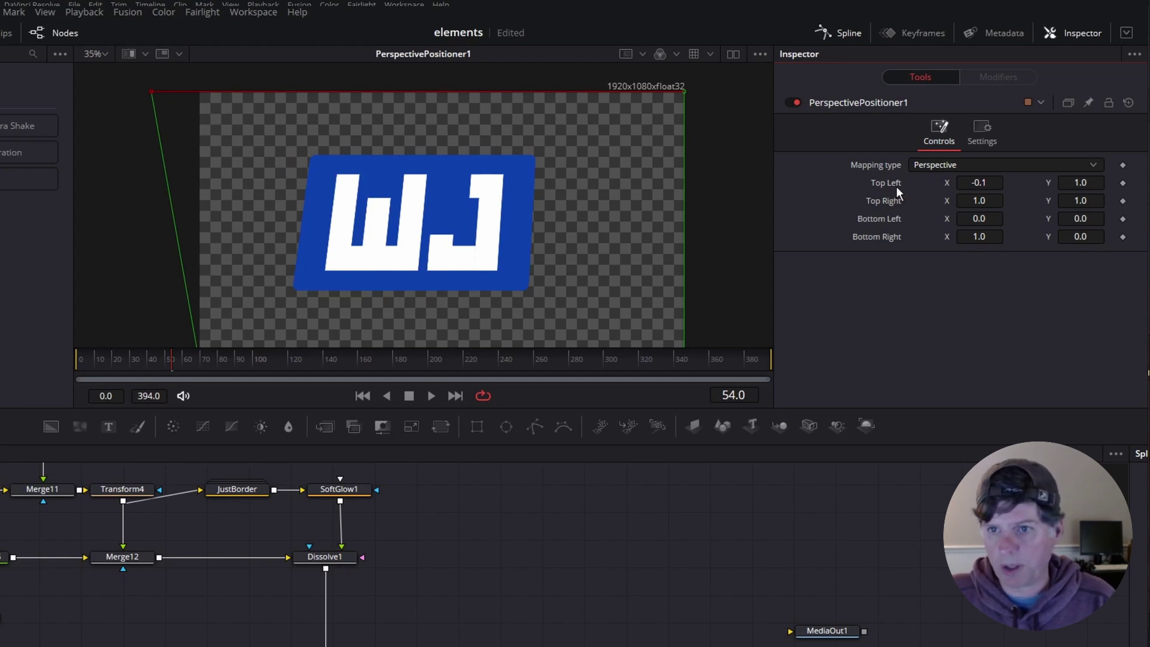
click(975, 200)
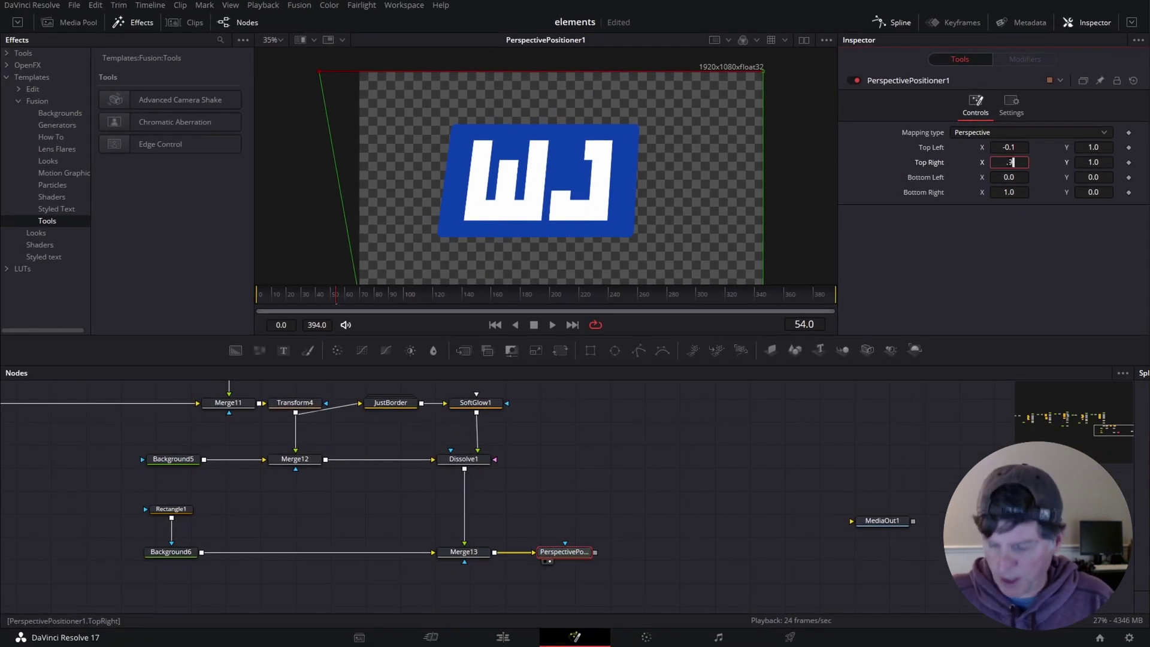
text(.9)
key(Return)
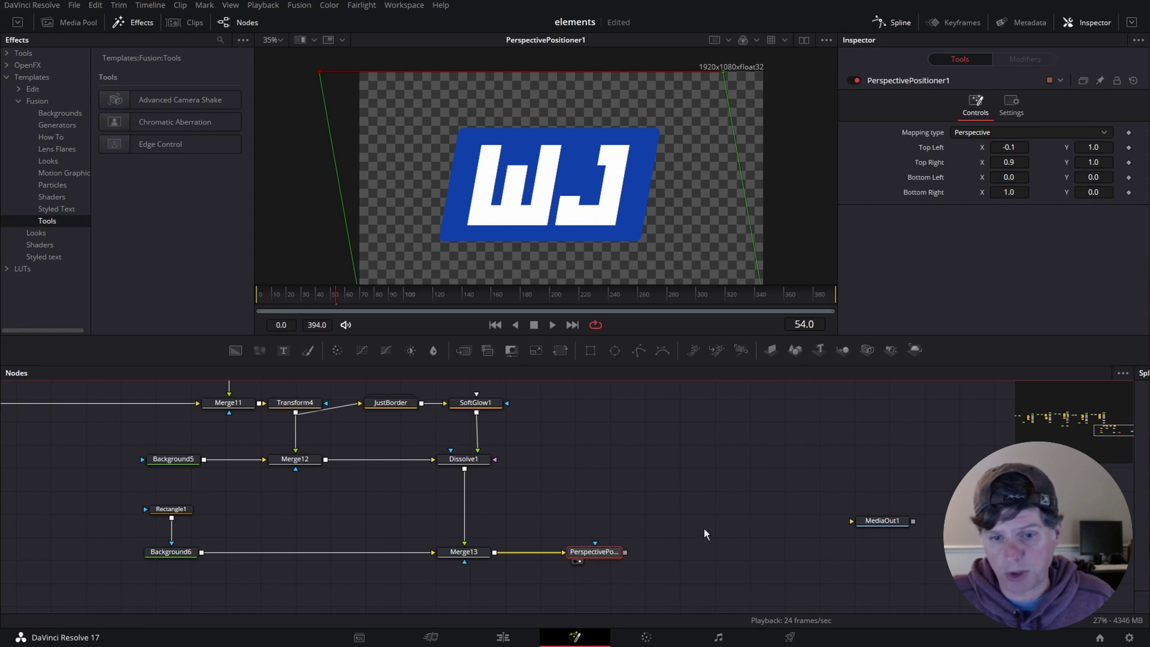
- Detach the Perspective Positioner from Merge13 and connect a Resolve FX Transform there instead, displaying it in the viewer
drag(603, 546, 684, 490)
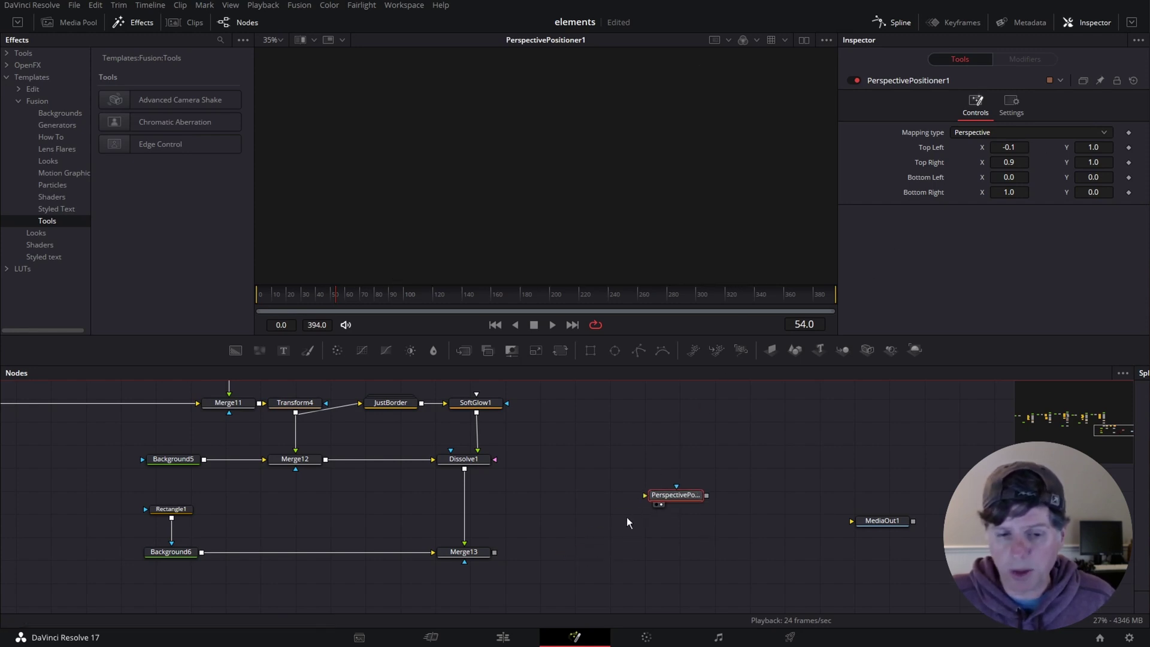
click(470, 554)
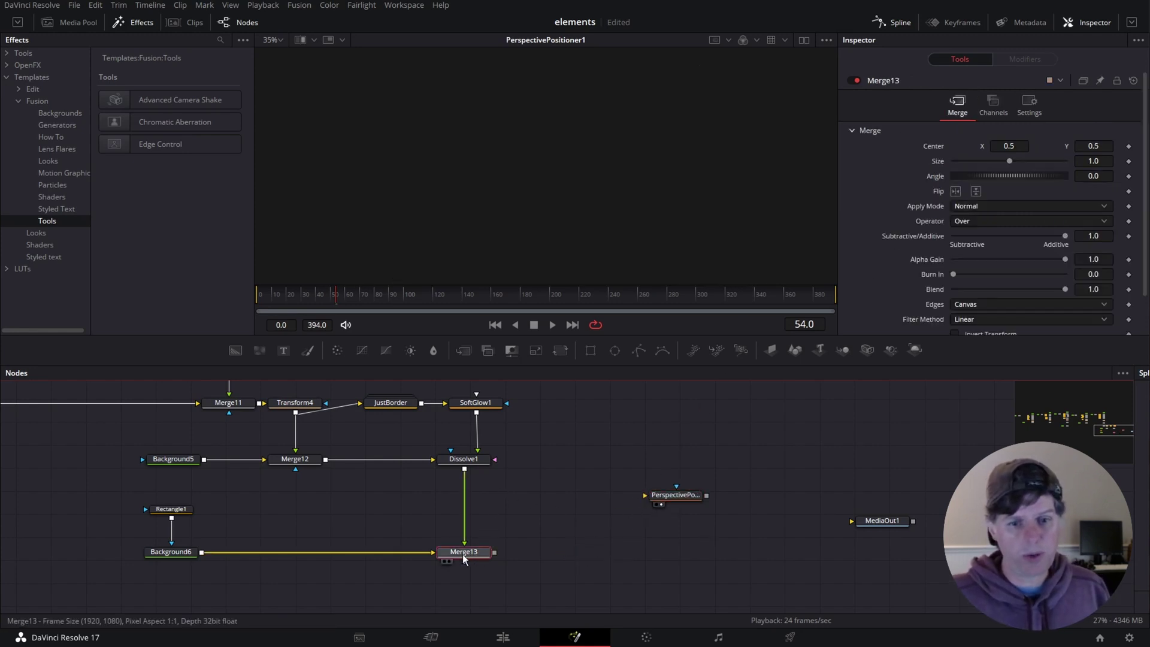
click(24, 66)
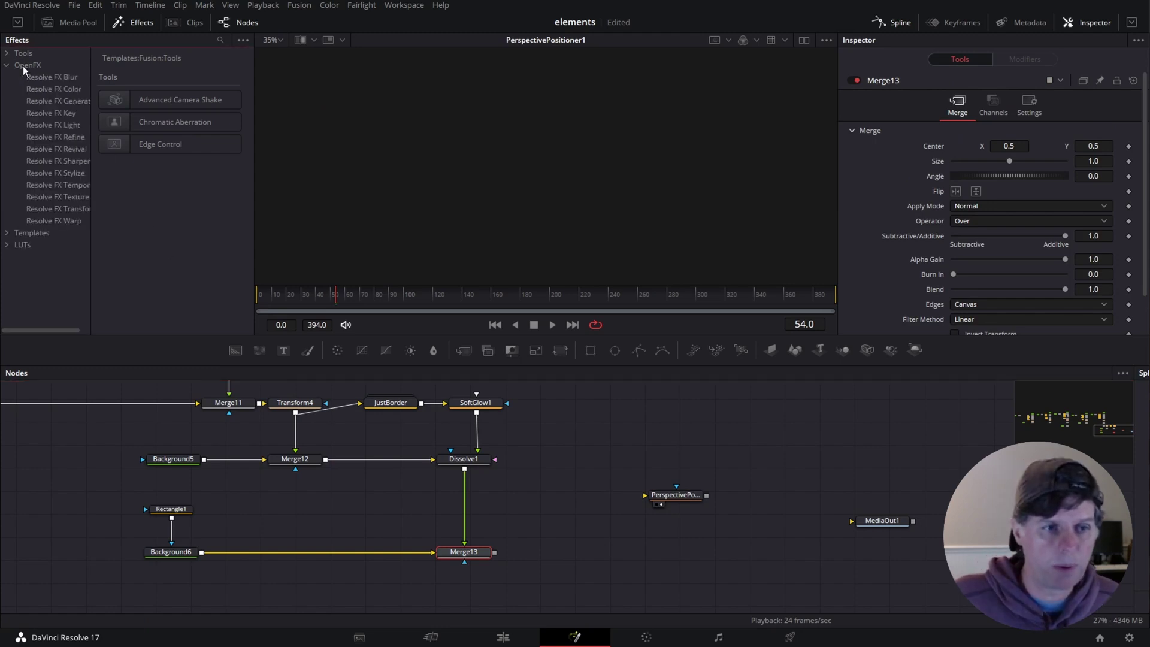
click(52, 208)
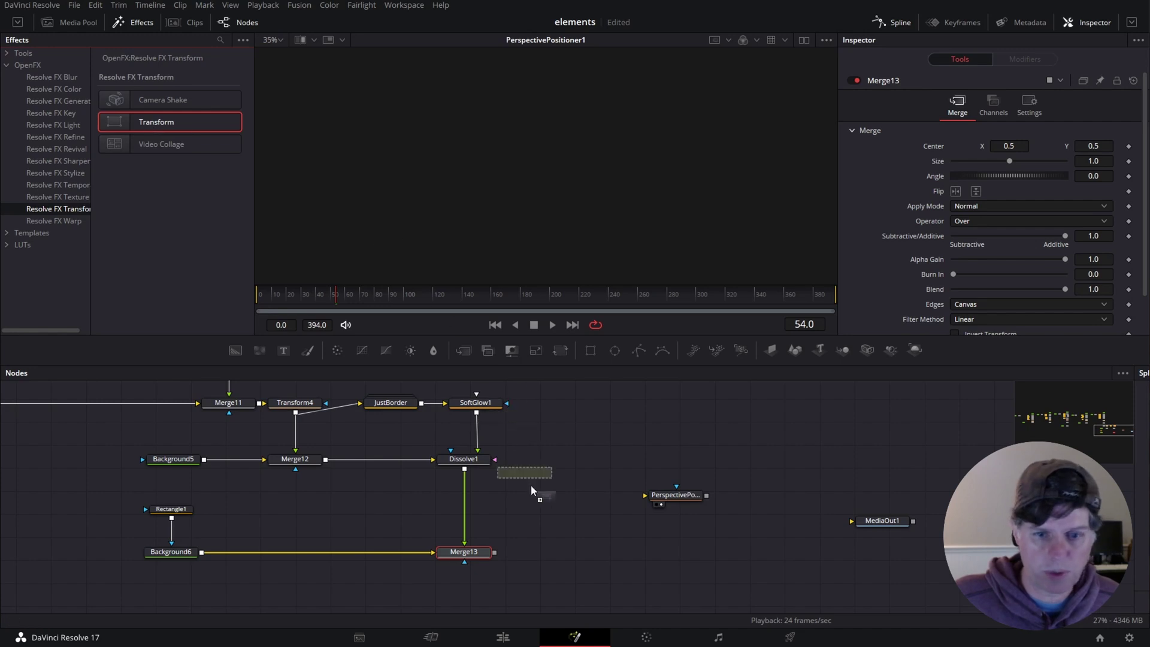
drag(567, 545, 567, 545)
drag(494, 551, 636, 211)
- Switch Transform5's control mode to Interactive - Canvas and skew the logo's upper part rightward into a slant
mouse_move(1004, 172)
mouse_down()
mouse_move(1033, 168)
mouse_move(1008, 170)
mouse_up()
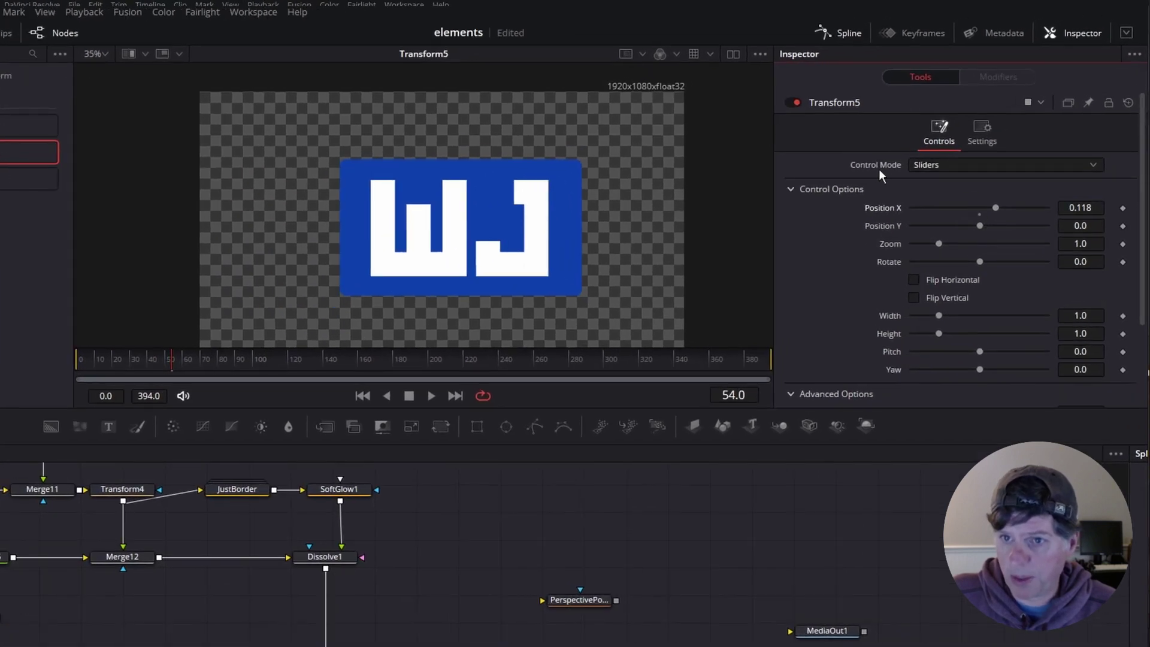
click(938, 165)
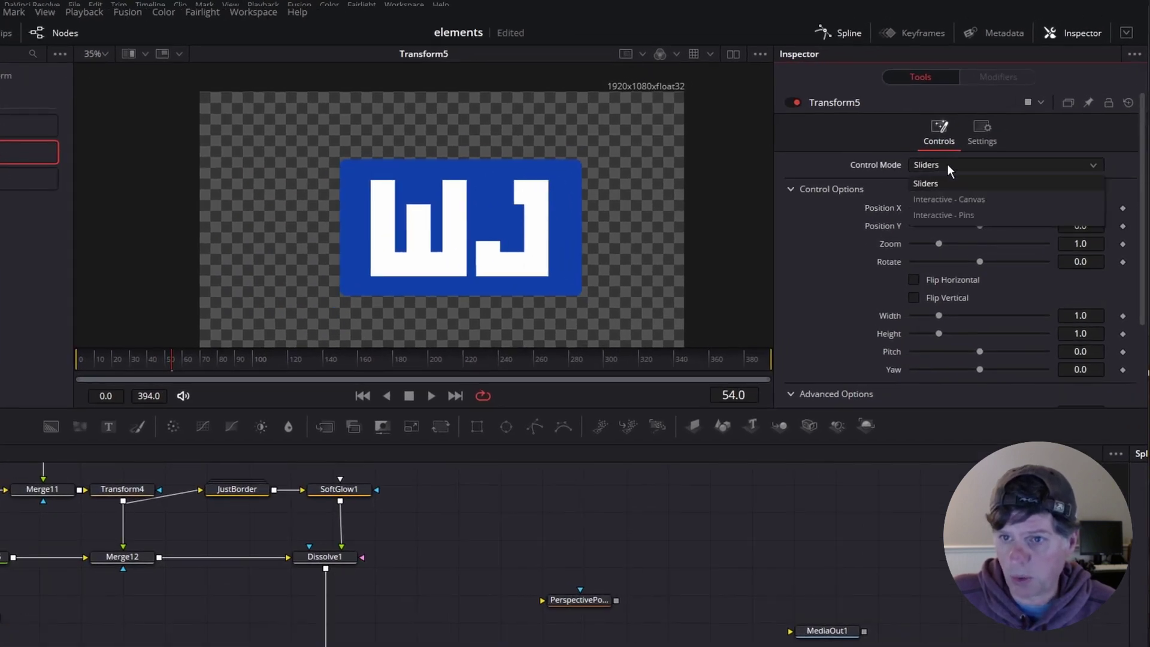
click(966, 199)
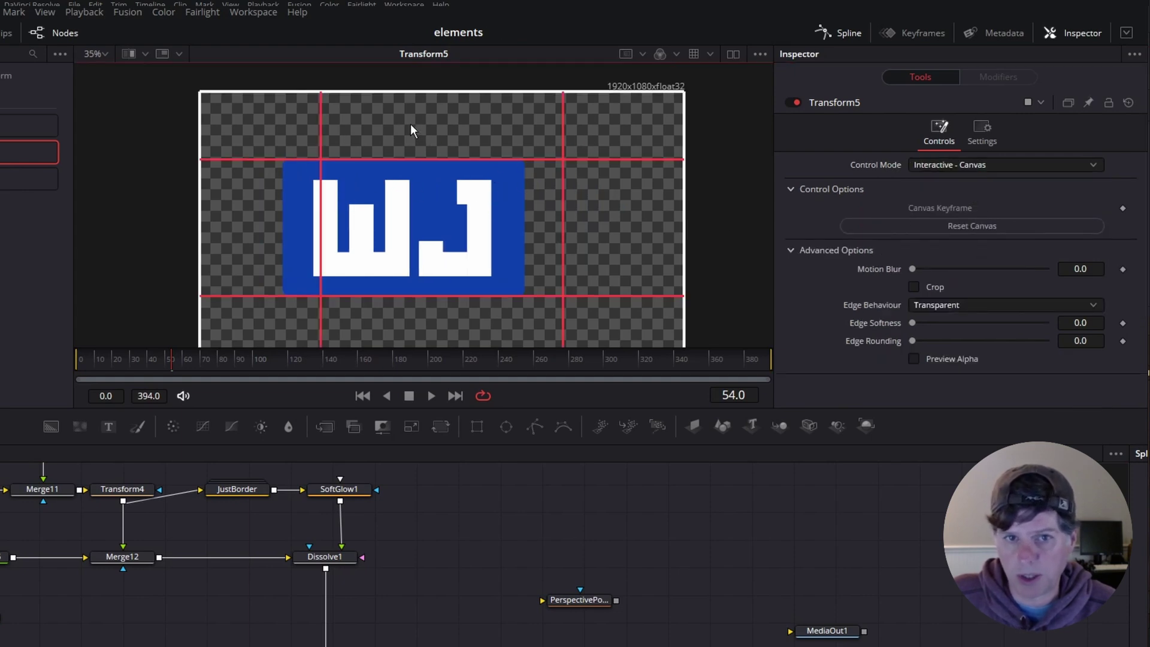
drag(410, 123, 459, 127)
- Play the slanted logo animation from MediaOut1 and set Dissolve1's Background/Foreground mix to 1.0
key(space)
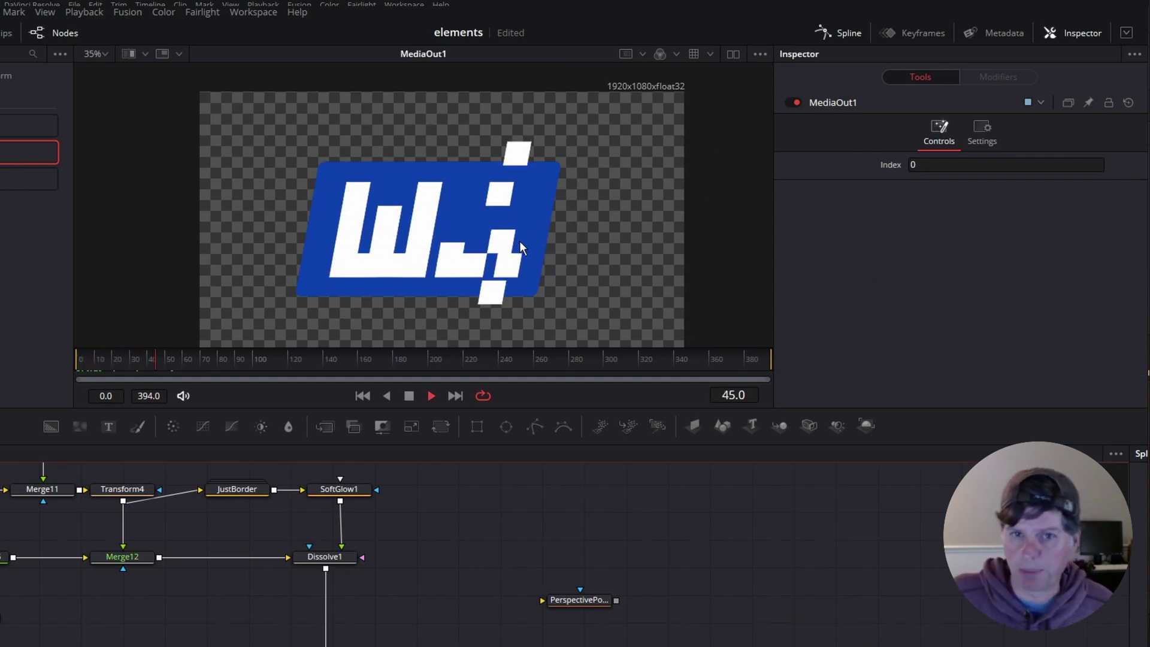
key(space)
drag(439, 516, 414, 531)
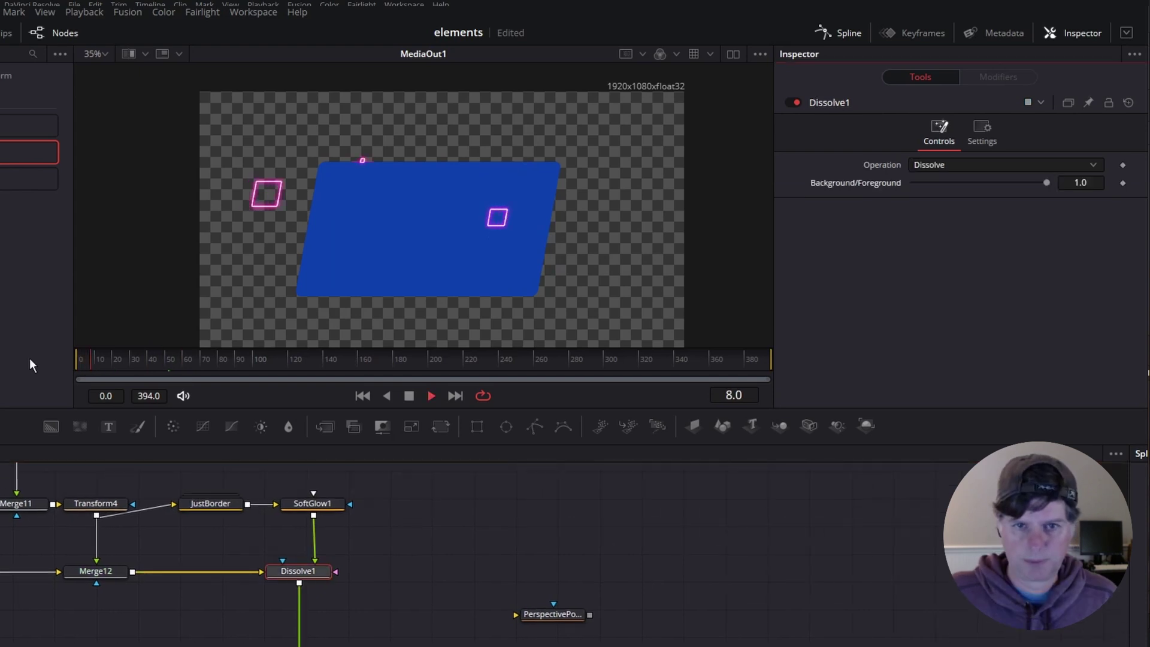